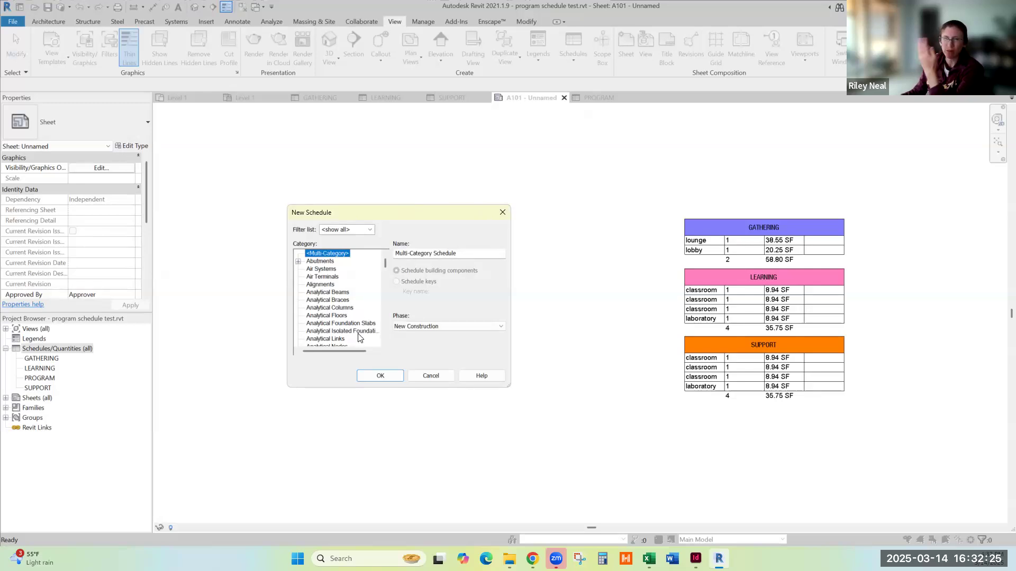
- Create a new schedule for the Areas (Rentable) category
{"action": "scroll", "coordinate": [339, 305], "scroll_direction": "down", "scroll_amount": 1}
{"action": "scroll", "coordinate": [340, 306], "scroll_direction": "down", "scroll_amount": 5}
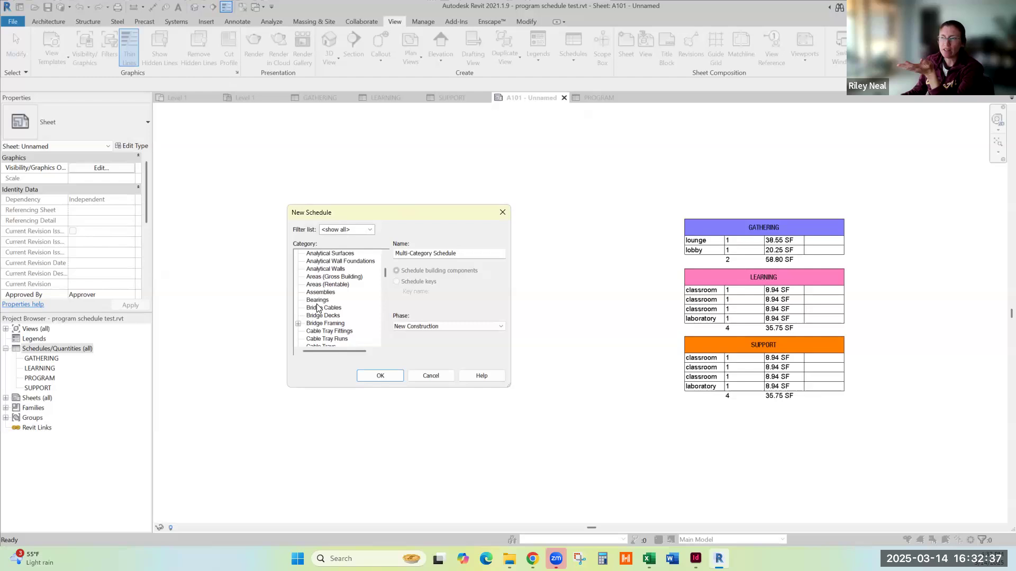
{"action": "left_click", "coordinate": [326, 285]}
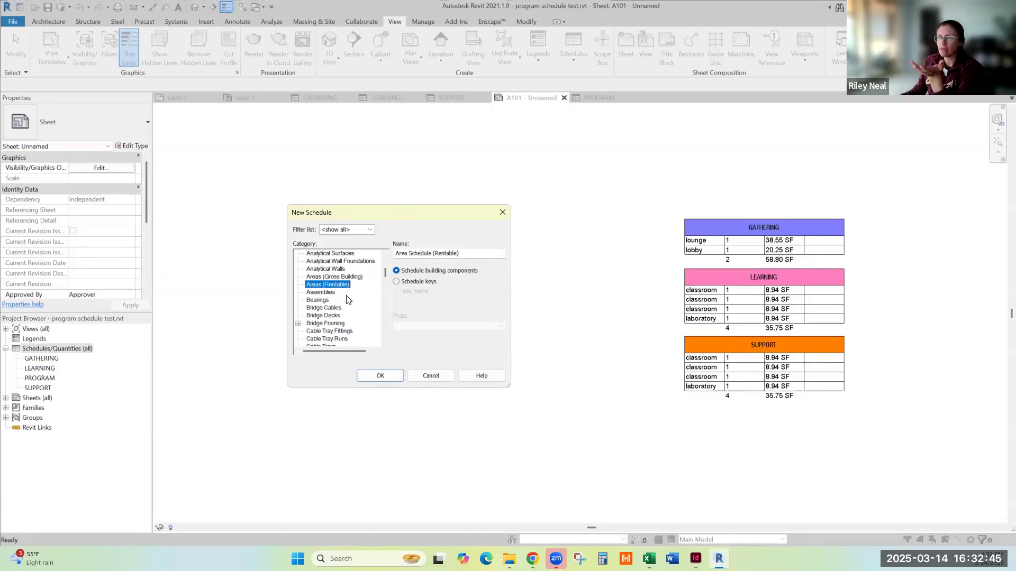
{"action": "left_click", "coordinate": [381, 377]}
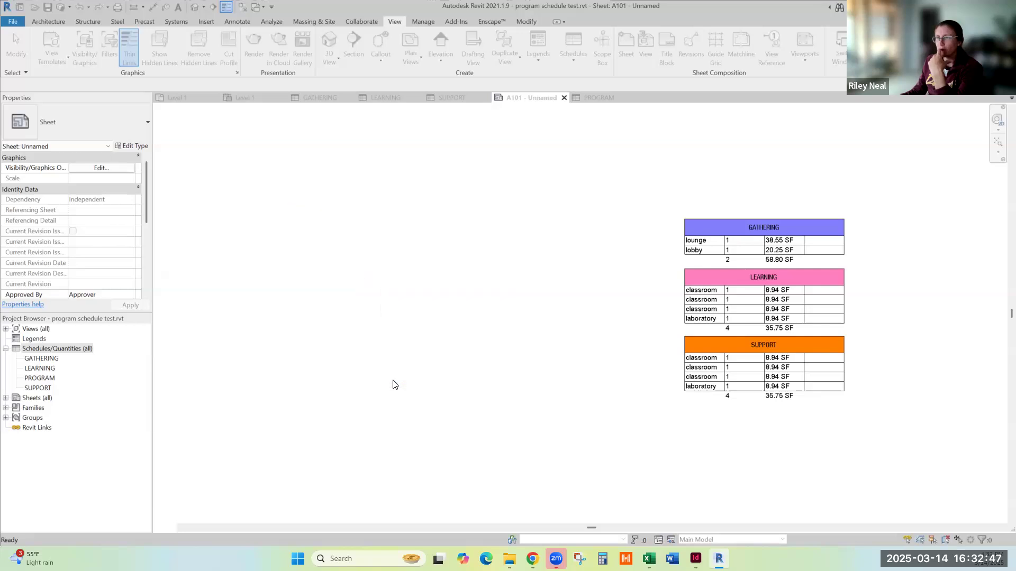
- Add the Name, Count, Area and Comments fields, in that order, to the new area schedule
{"action": "left_click_drag", "start_coordinate": [624, 172], "coordinate": [336, 180]}
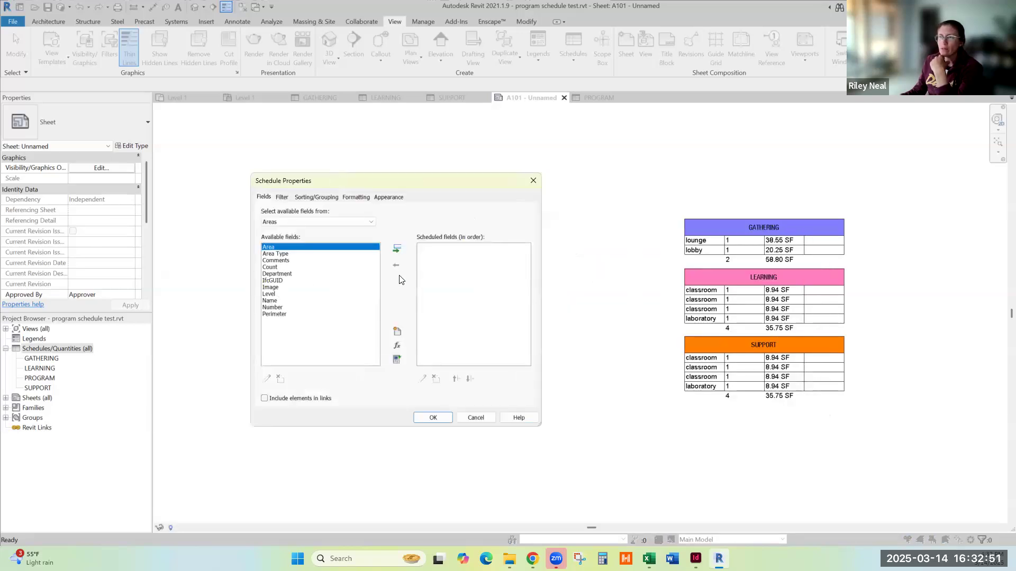
{"action": "left_click", "coordinate": [271, 301]}
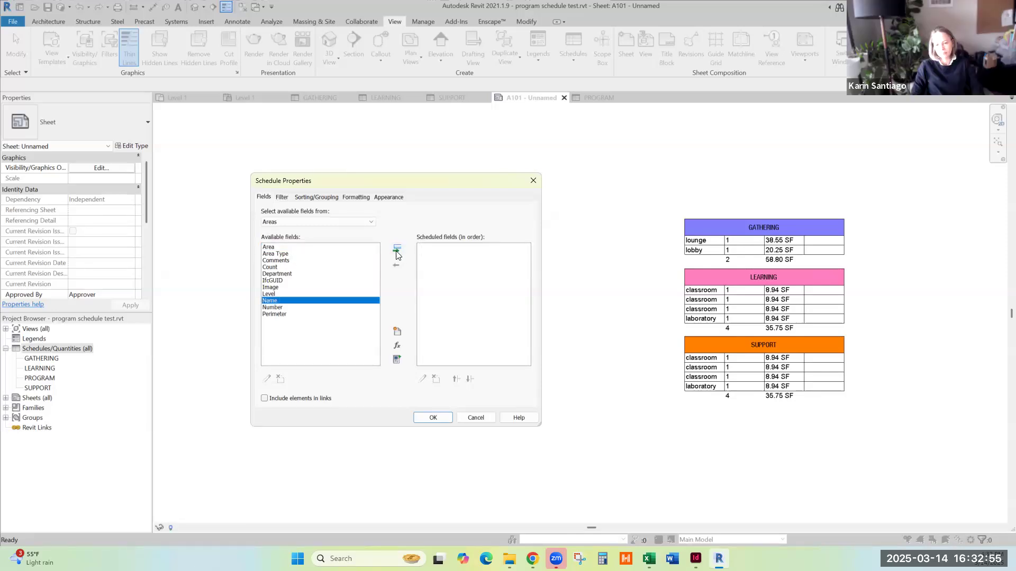
{"action": "left_click", "coordinate": [396, 252]}
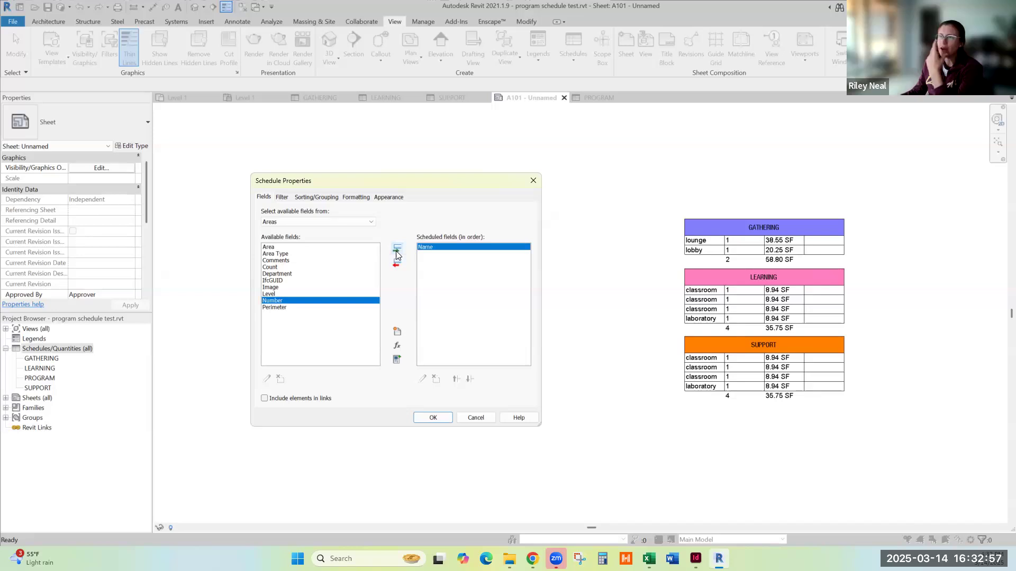
{"action": "left_click", "coordinate": [277, 248]}
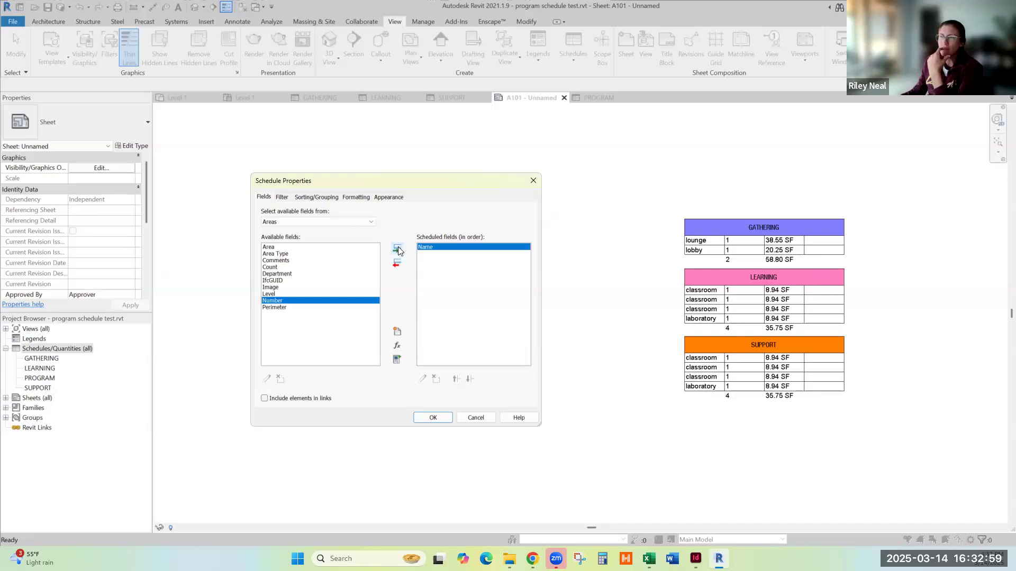
{"action": "left_click", "coordinate": [272, 268]}
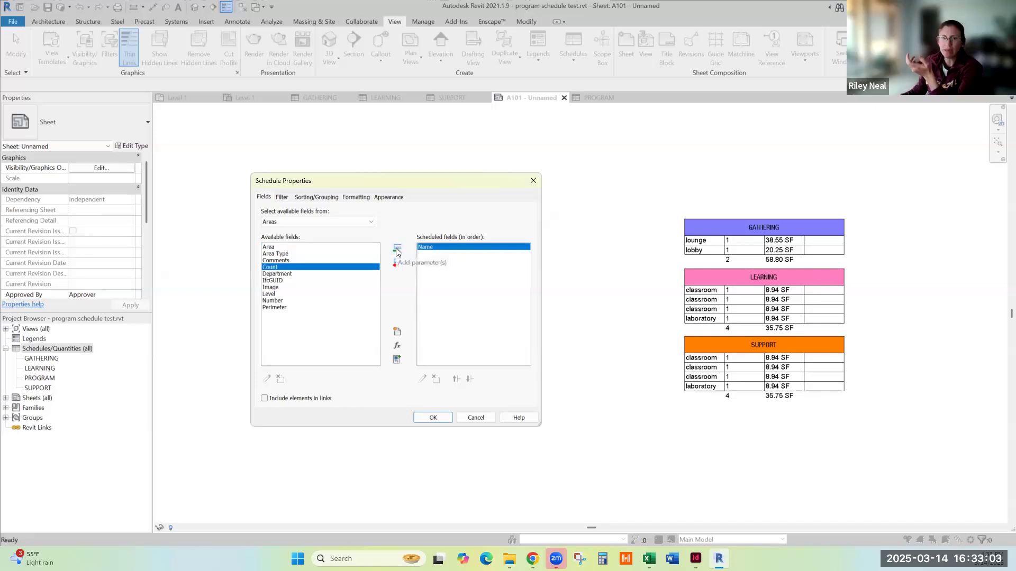
{"action": "left_click", "coordinate": [397, 249]}
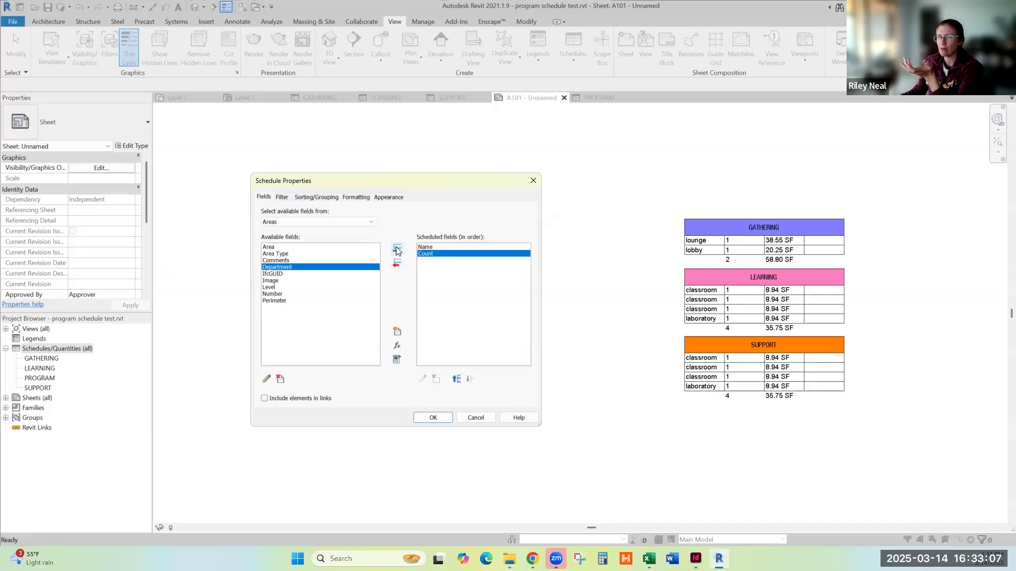
{"action": "left_click", "coordinate": [281, 247]}
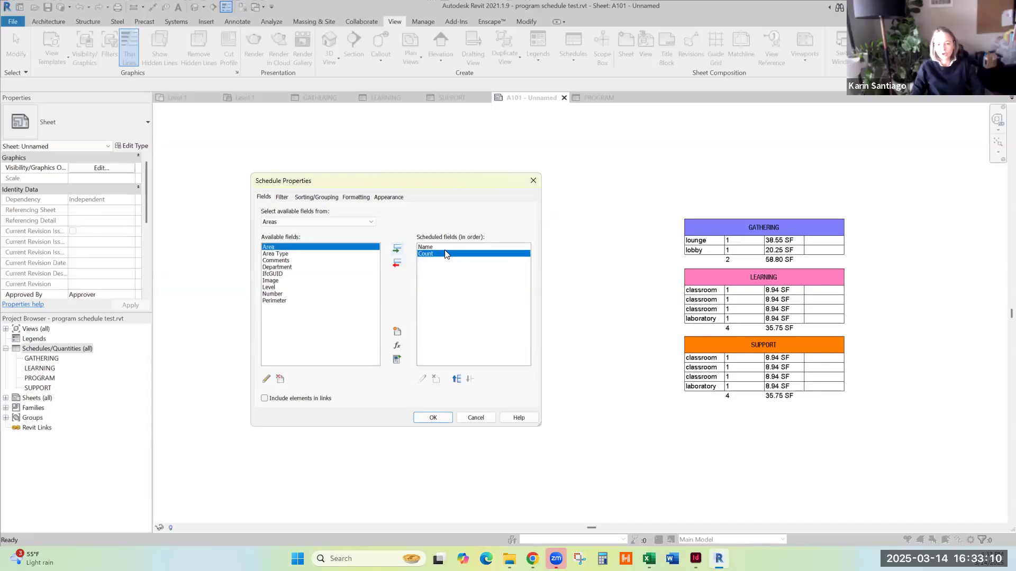
{"action": "left_click", "coordinate": [398, 250]}
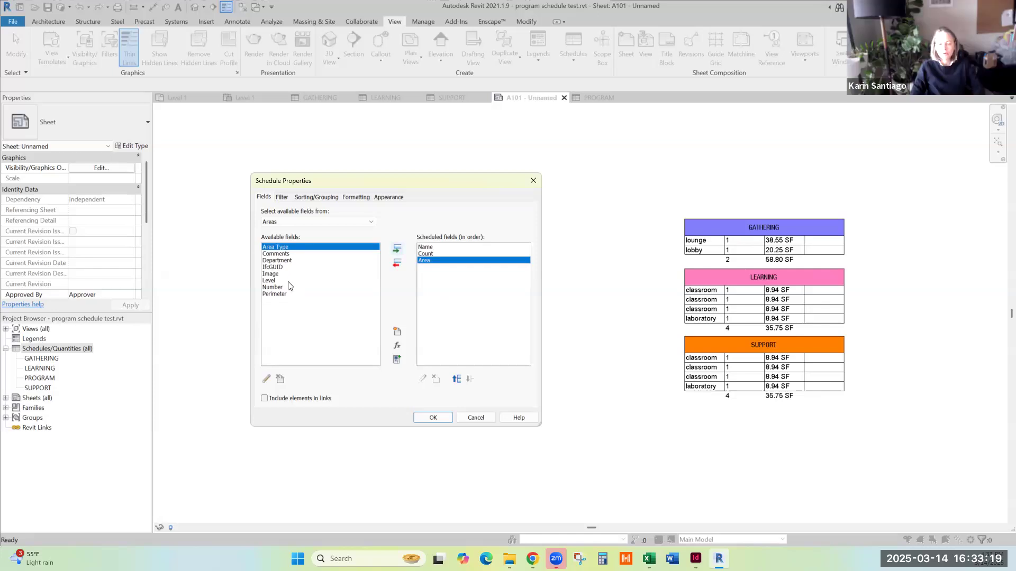
{"action": "left_click", "coordinate": [276, 254]}
{"action": "left_click", "coordinate": [397, 248]}
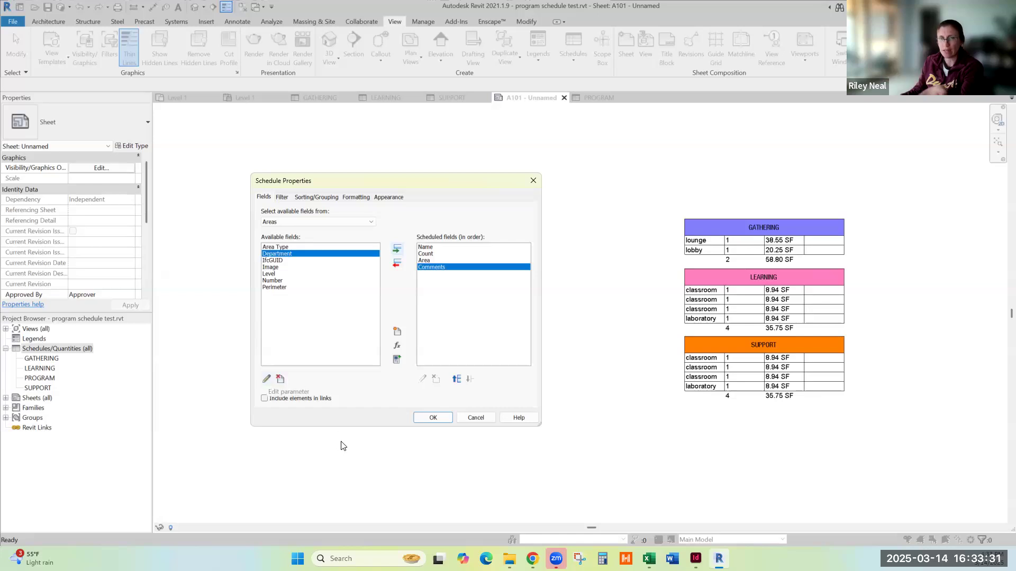
- Rename the Department parameter as Program Category
{"action": "left_click", "coordinate": [268, 380]}
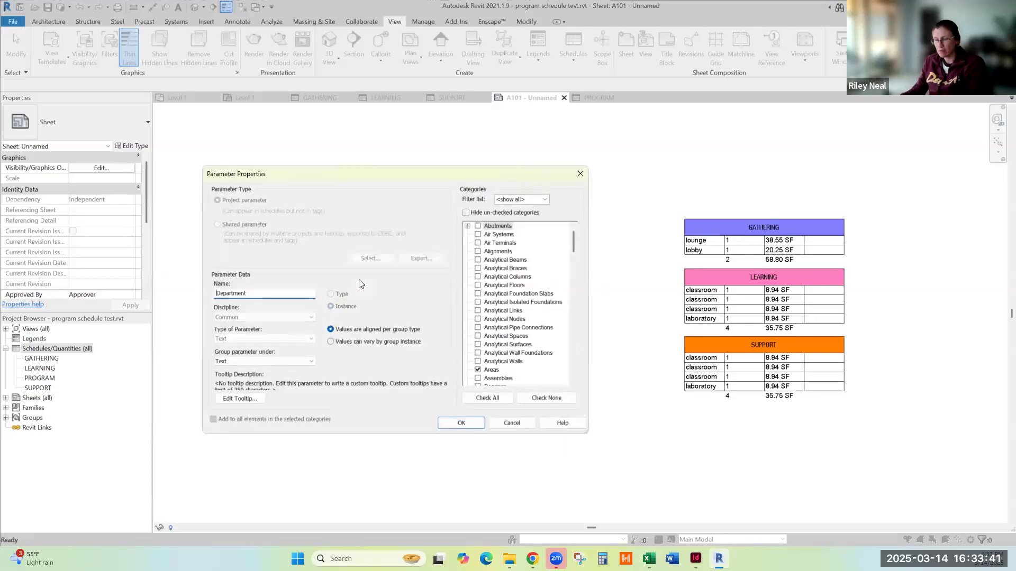
{"action": "double_click", "coordinate": [214, 295]}
{"action": "type", "text": "Program Category"}
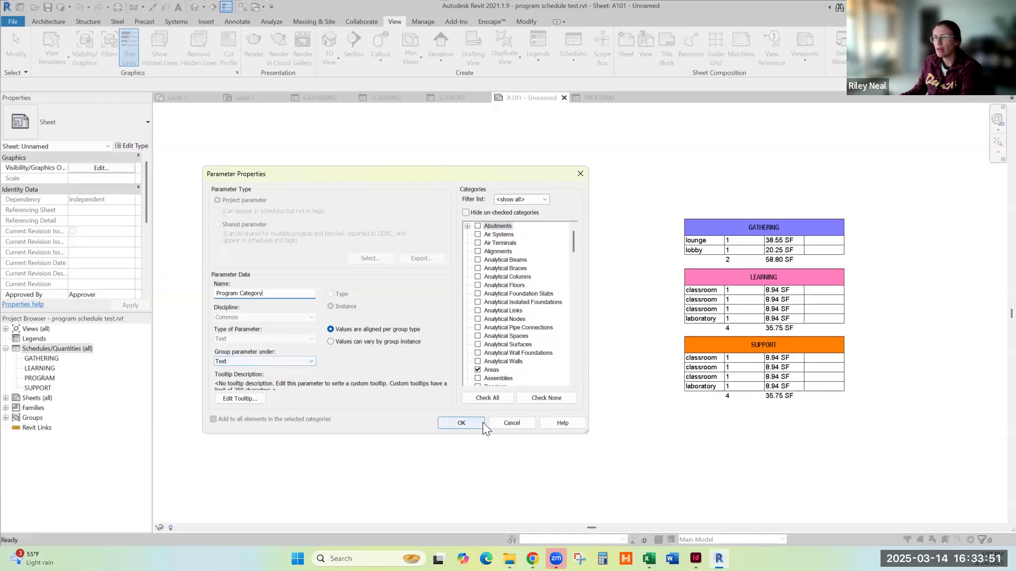
{"action": "left_click", "coordinate": [461, 424]}
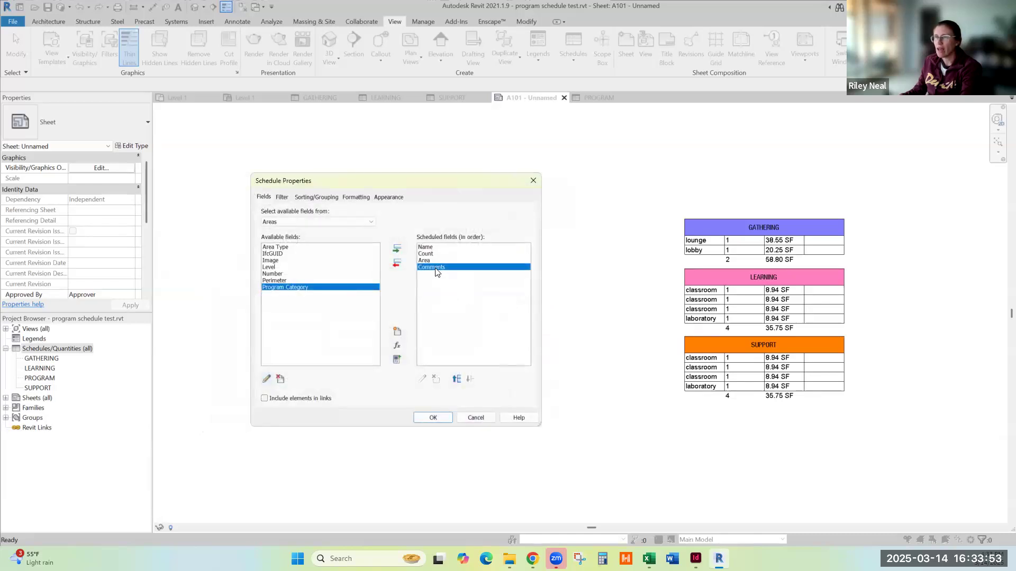
- Add Program Category to the scheduled fields and place it first in the order, ahead of Name
{"action": "left_click", "coordinate": [396, 249]}
{"action": "left_click", "coordinate": [456, 379]}
{"action": "left_click", "coordinate": [456, 379]}
{"action": "left_click", "coordinate": [456, 378]}
{"action": "left_click", "coordinate": [456, 379]}
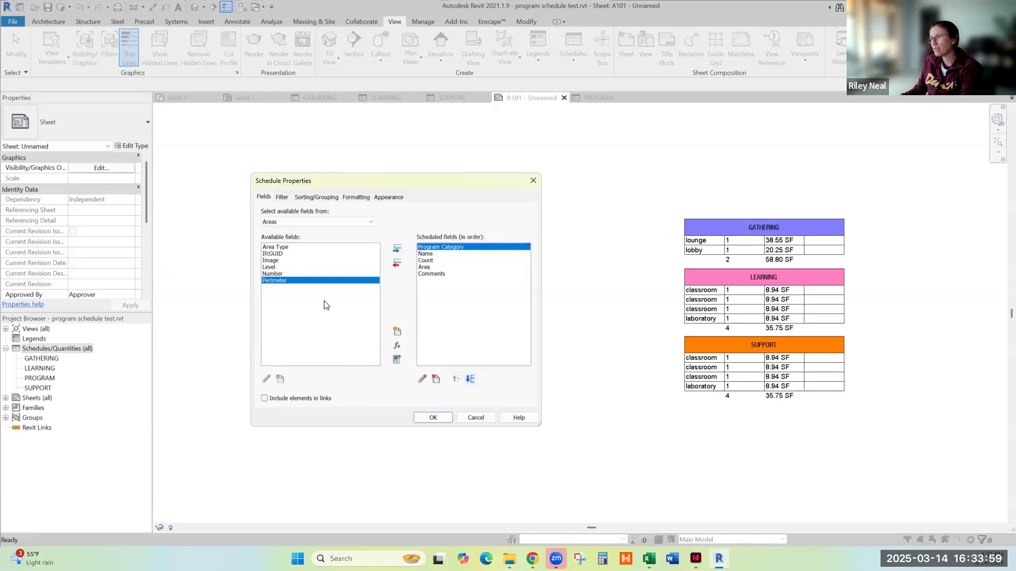
- Review the sorting and filter options and generate the area schedule
{"action": "left_click", "coordinate": [306, 199]}
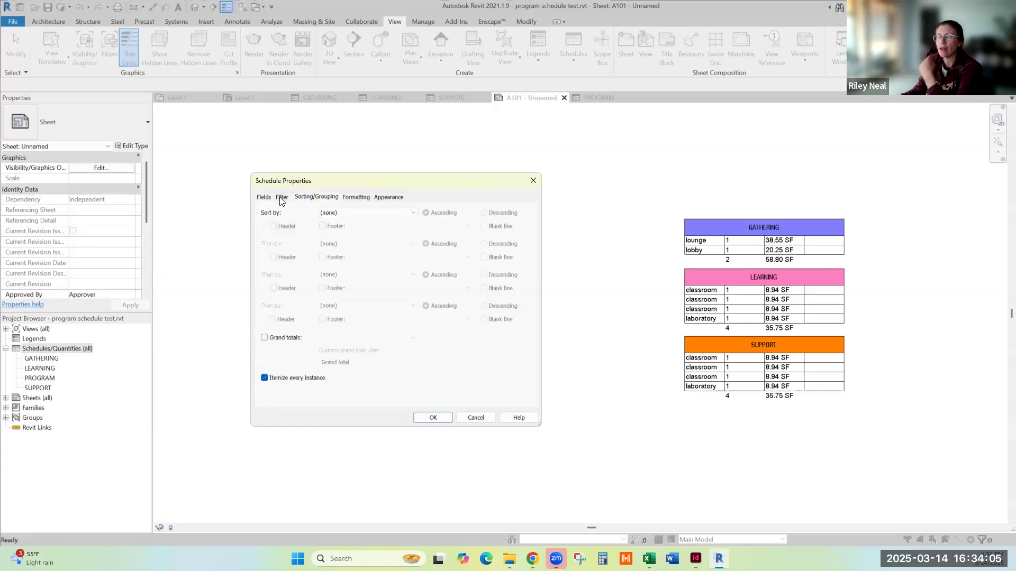
{"action": "left_click", "coordinate": [280, 197]}
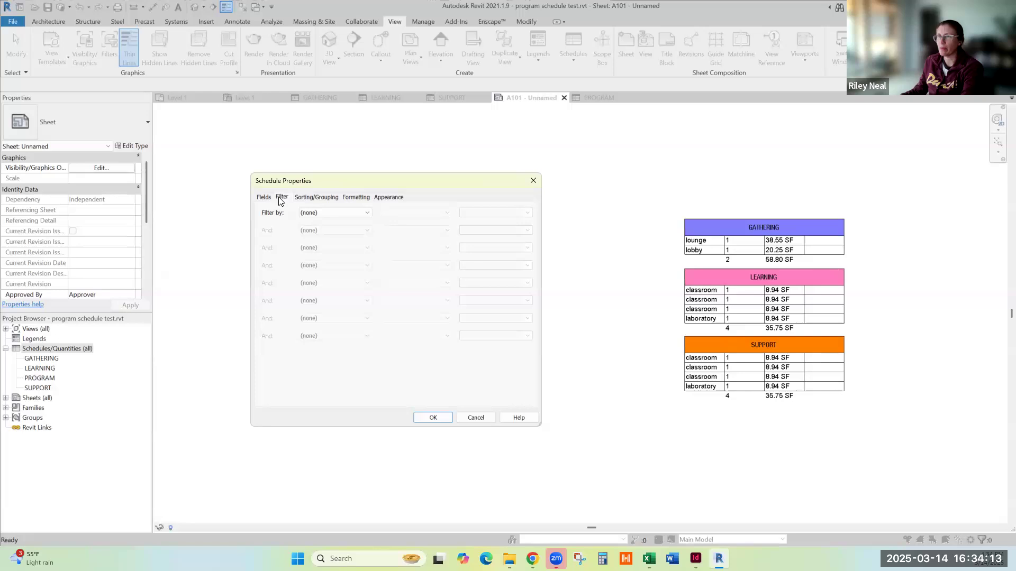
{"action": "left_click", "coordinate": [315, 195]}
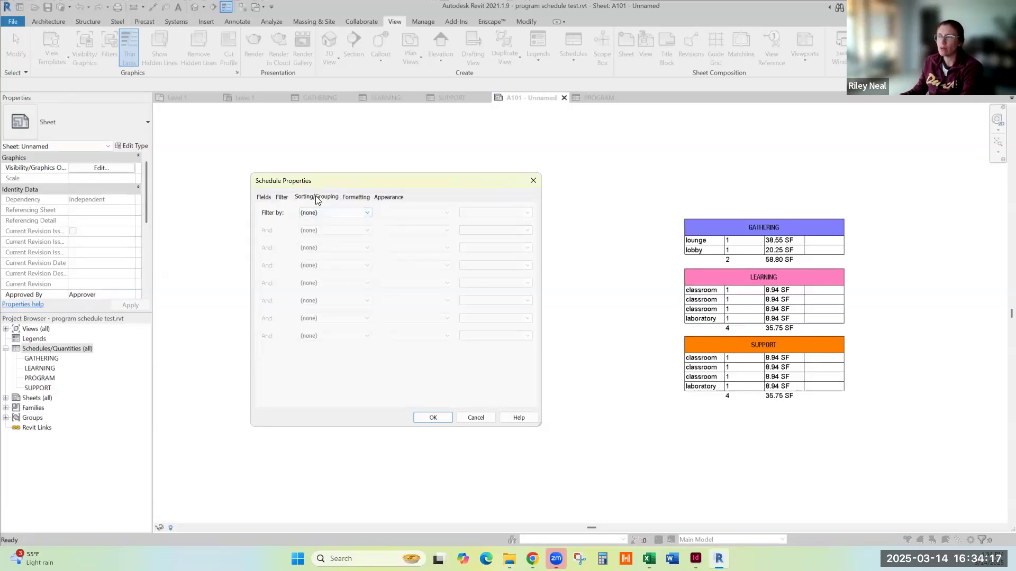
{"action": "left_click", "coordinate": [431, 417]}
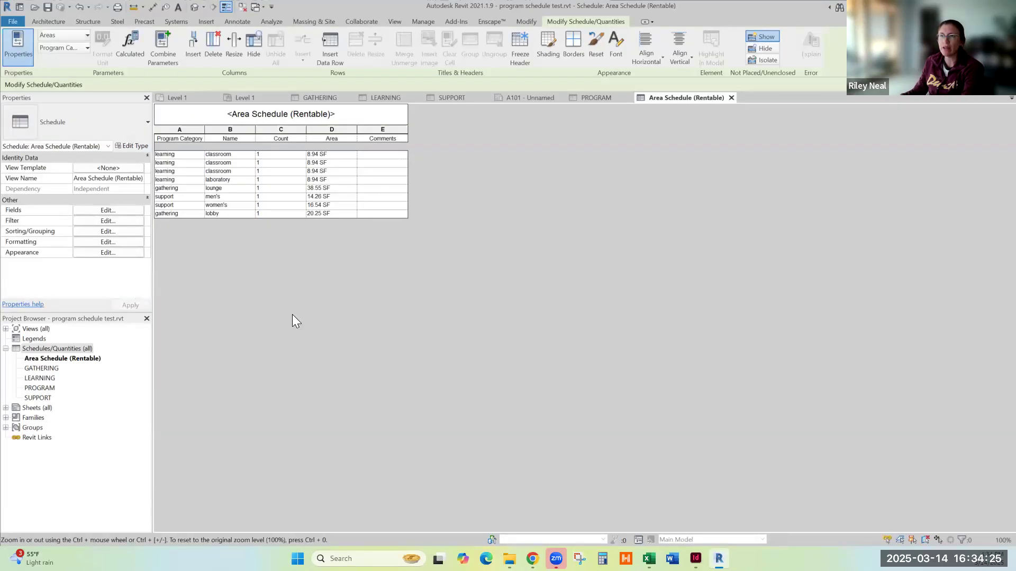
{"action": "left_click", "coordinate": [183, 155]}
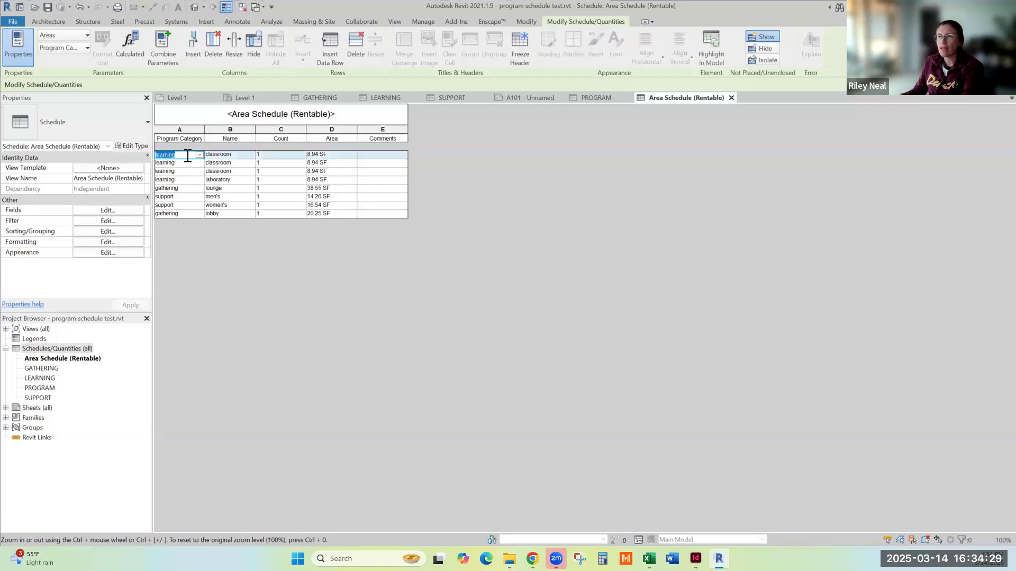
{"action": "type", "text": "gathering"}
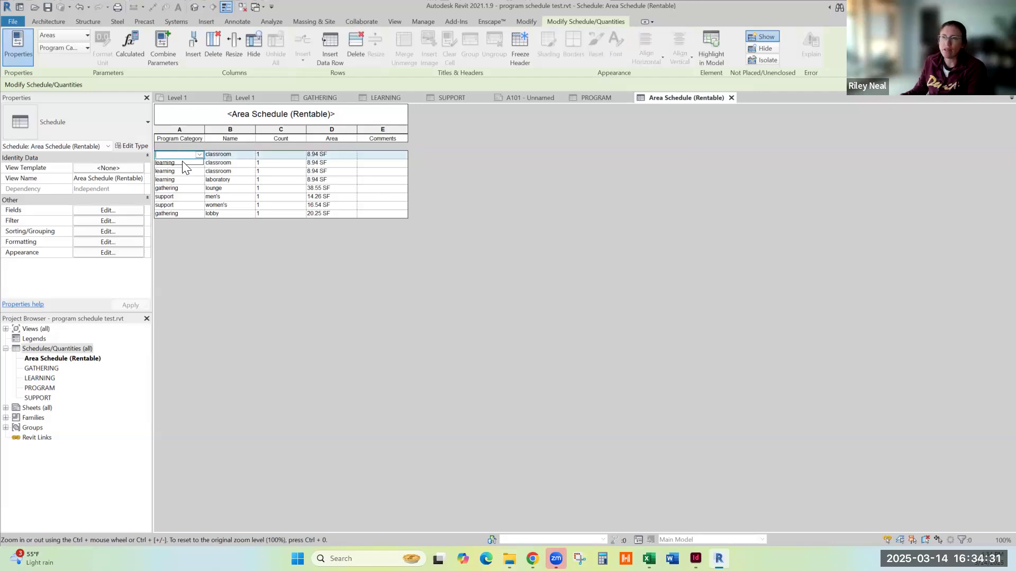
{"action": "left_click", "coordinate": [185, 164]}
- Clear the Program Category values of the three classroom rows and the laboratory row
{"action": "left_click", "coordinate": [191, 155]}
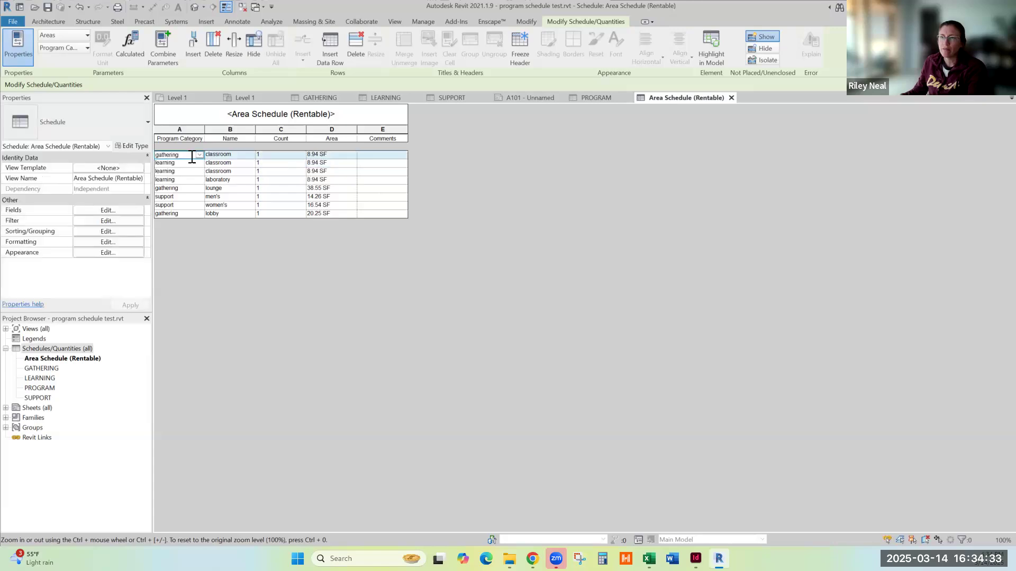
{"action": "key", "text": "BackSpace"}
{"action": "left_click", "coordinate": [185, 163]}
{"action": "left_click", "coordinate": [187, 164]}
{"action": "key", "text": "BackSpace"}
{"action": "left_click", "coordinate": [184, 171]}
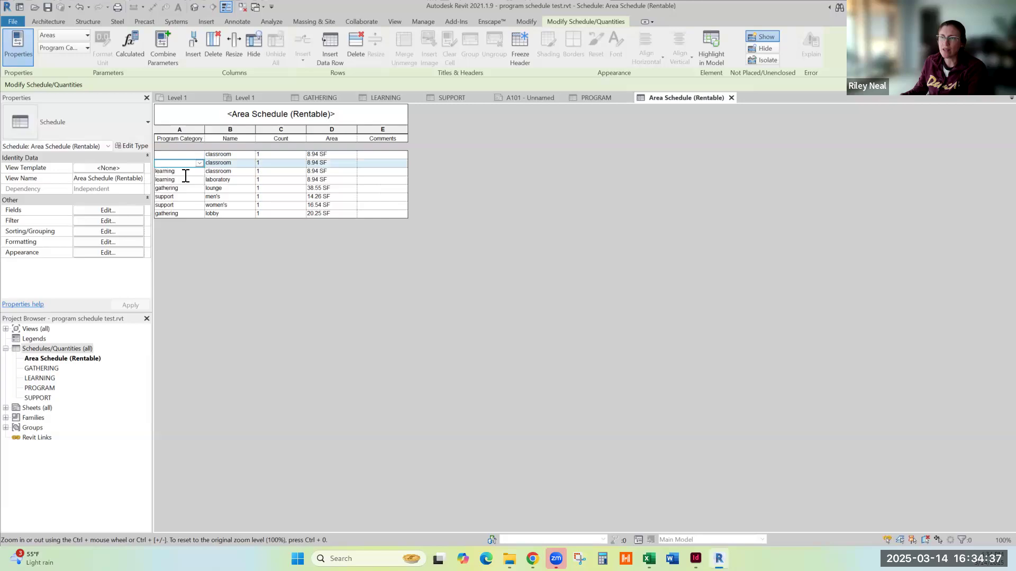
{"action": "key", "text": "BackSpace"}
{"action": "left_click", "coordinate": [186, 180]}
{"action": "key", "text": "BackSpace"}
{"action": "left_click", "coordinate": [197, 258]}
- Clear the Program Category values of the lounge, men's, women's and lobby rows
{"action": "left_click", "coordinate": [185, 188]}
{"action": "key", "text": "BackSpace"}
{"action": "left_click", "coordinate": [198, 278]}
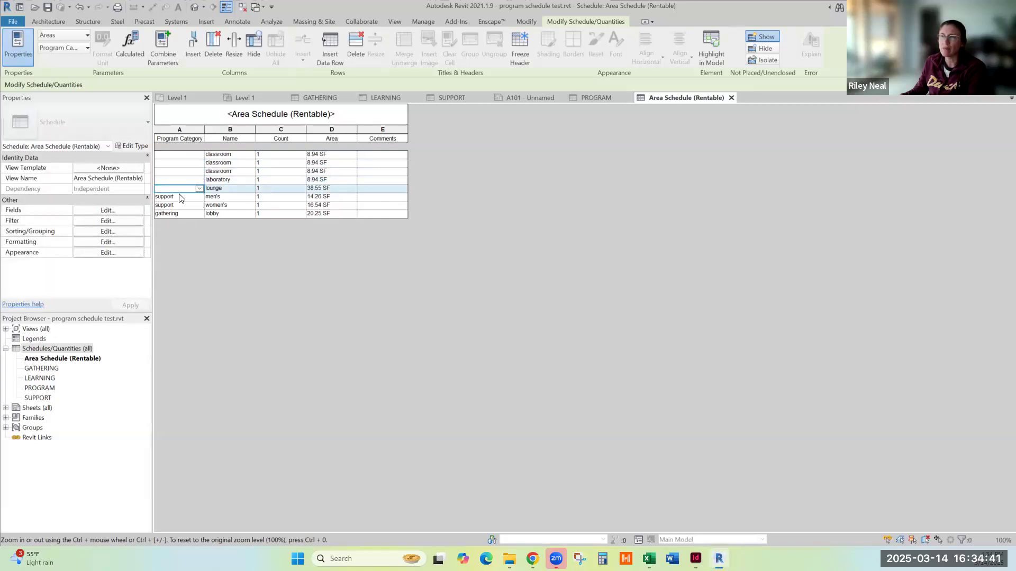
{"action": "left_click", "coordinate": [182, 197]}
{"action": "key", "text": "BackSpace"}
{"action": "left_click", "coordinate": [204, 274]}
{"action": "left_click", "coordinate": [184, 206]}
{"action": "key", "text": "BackSpace"}
{"action": "left_click", "coordinate": [187, 227]}
{"action": "left_click", "coordinate": [186, 211]}
{"action": "key", "text": "BackSpace"}
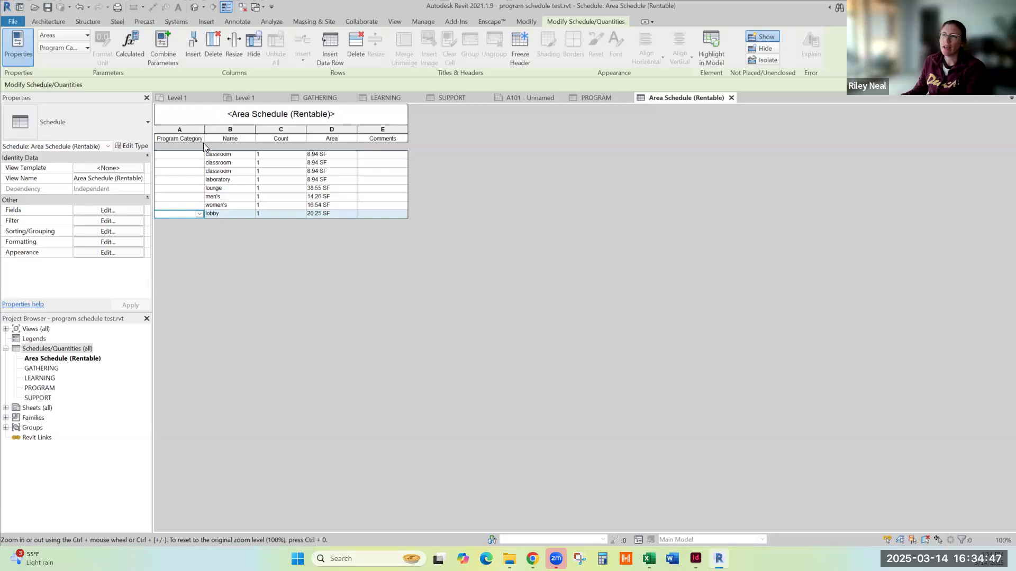
- Set the Program Category of the three classrooms and the laboratory to Learning
{"action": "left_click", "coordinate": [187, 155]}
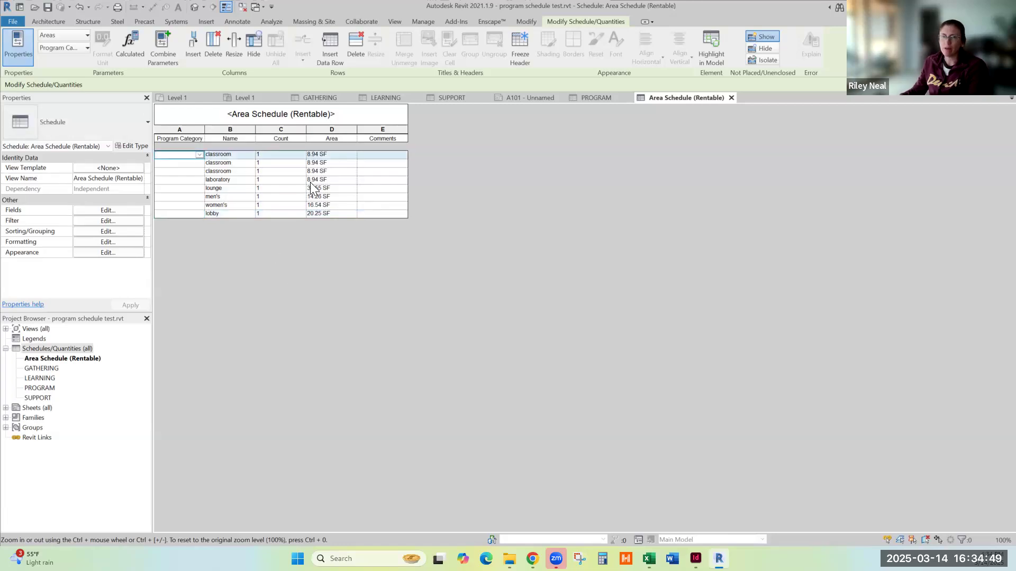
{"action": "type", "text": "Learning"}
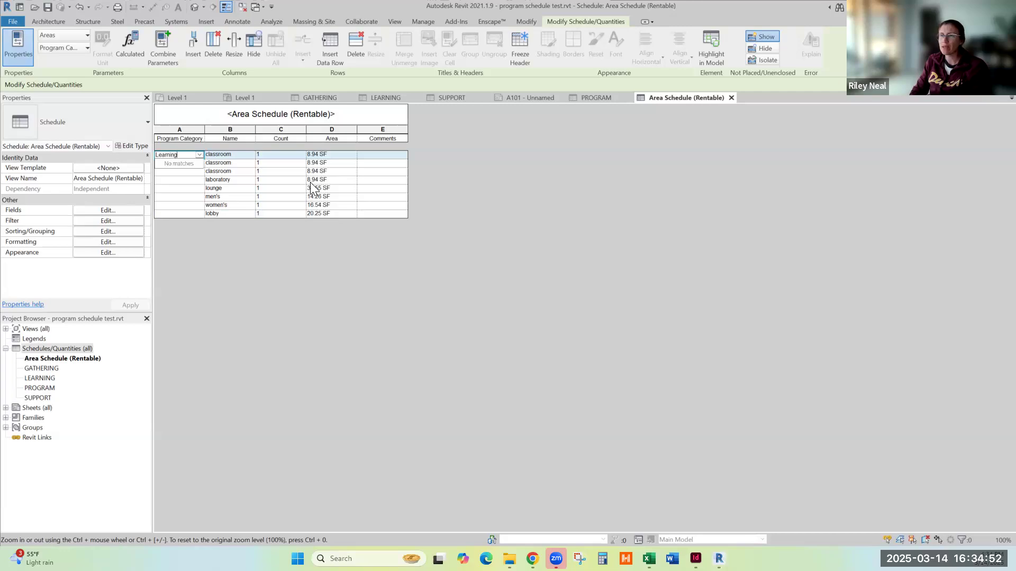
{"action": "key", "text": "Return"}
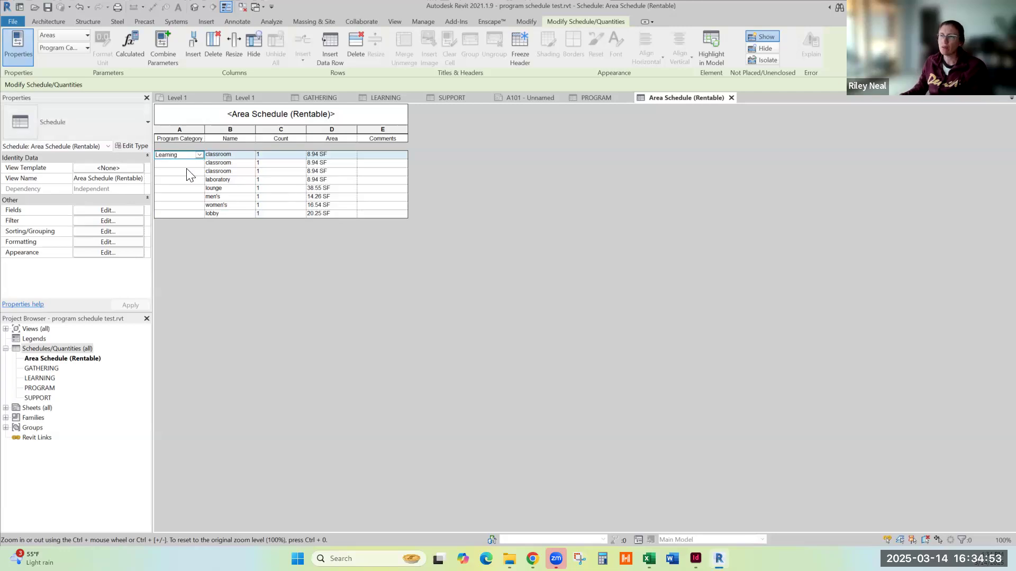
{"action": "left_click", "coordinate": [184, 162]}
{"action": "type", "text": "L"}
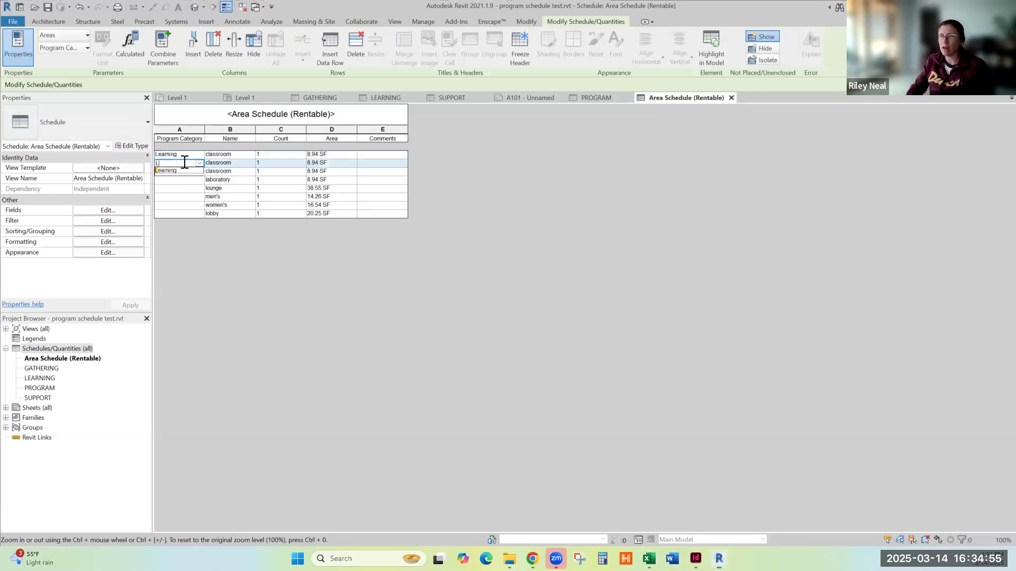
{"action": "type", "text": "earning"}
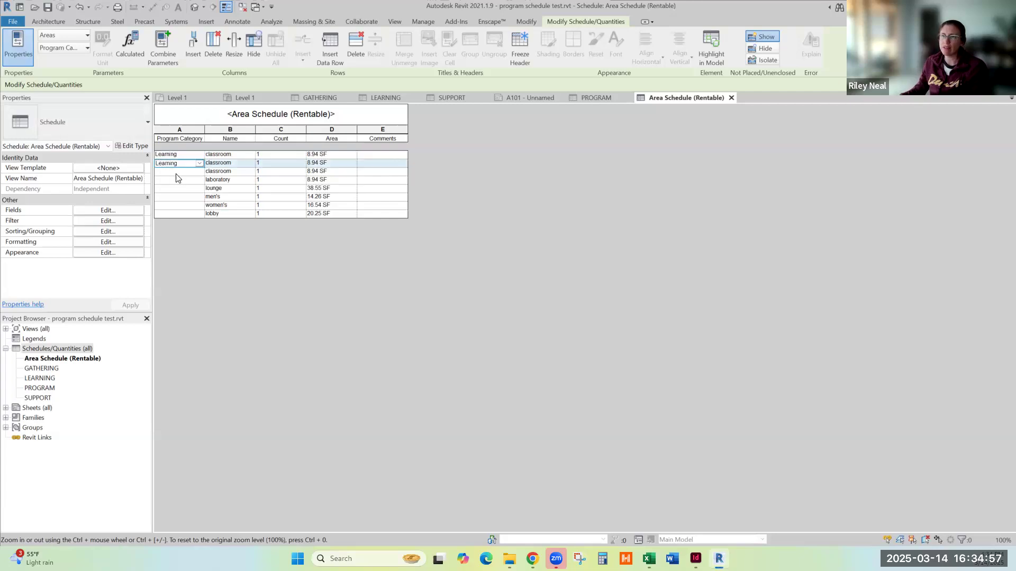
{"action": "left_click", "coordinate": [177, 171]}
{"action": "type", "text": "Learning"}
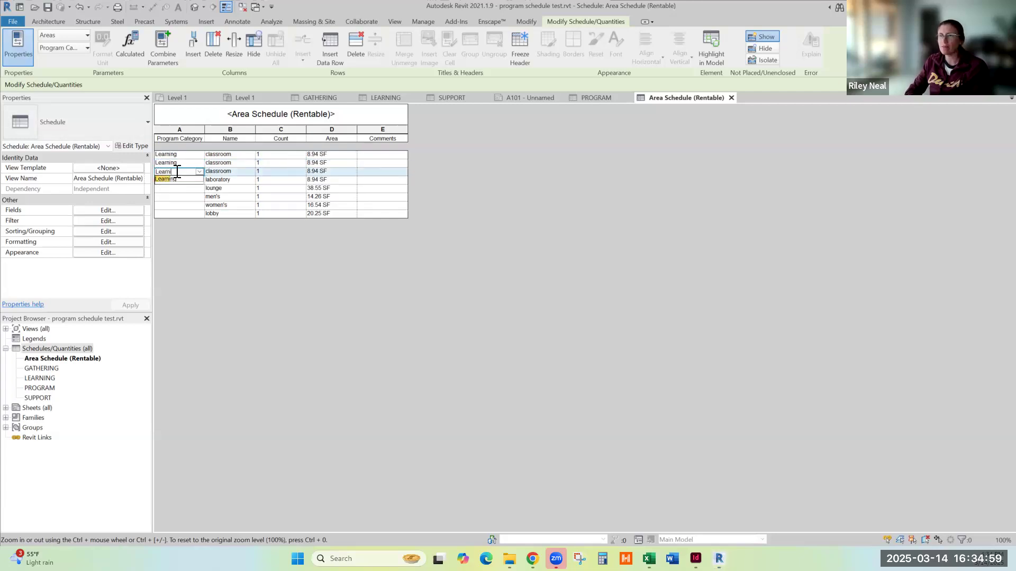
{"action": "left_click", "coordinate": [193, 181]}
{"action": "type", "text": "Learning"}
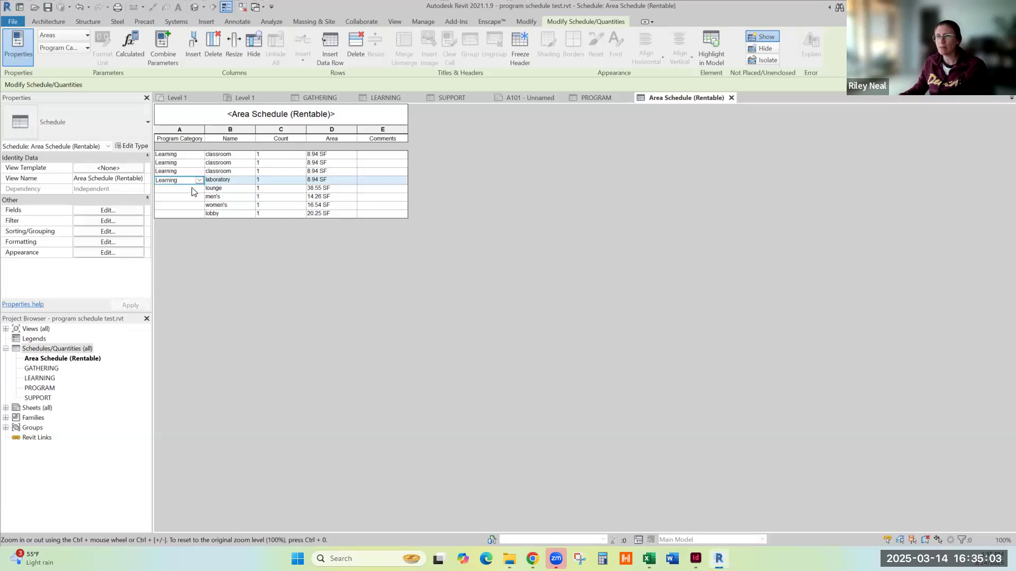
- Set the Program Category of the lounge to Gathering
{"action": "left_click", "coordinate": [193, 189]}
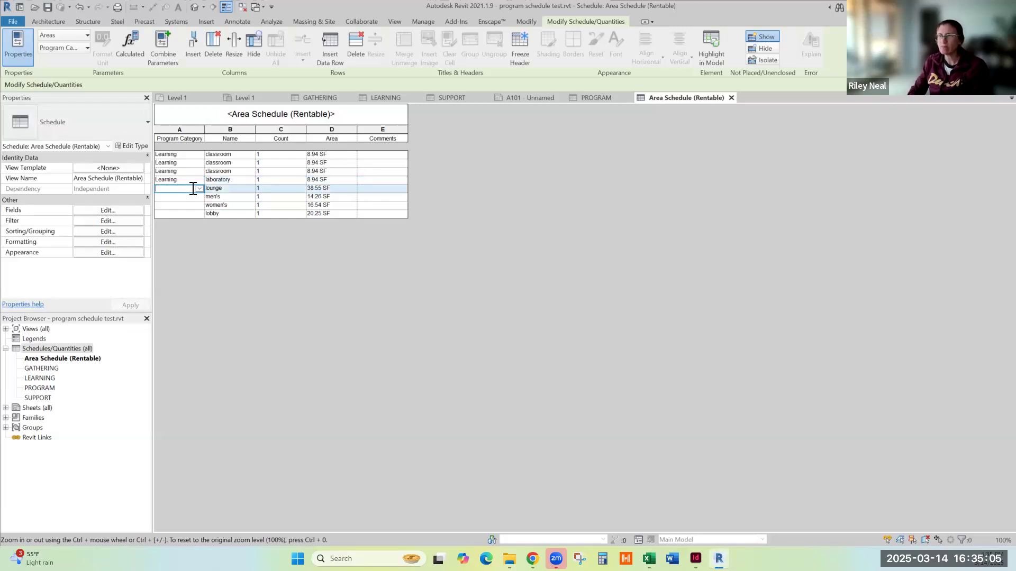
{"action": "type", "text": "Gathering"}
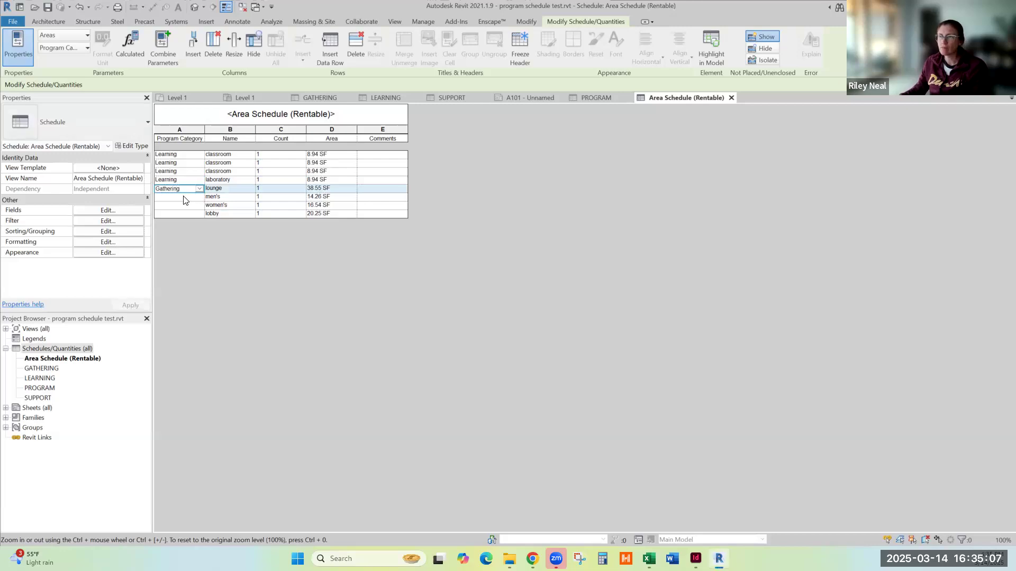
- Set the Program Category of the men's and women's rows to Support
{"action": "left_click", "coordinate": [185, 197]}
{"action": "type", "text": "Gathering"}
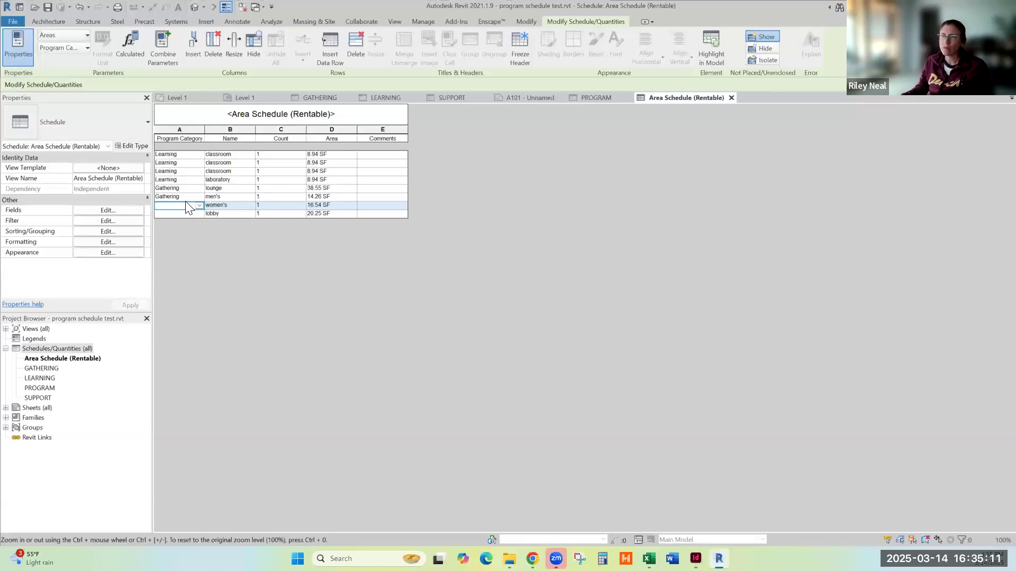
{"action": "left_click", "coordinate": [185, 201]}
{"action": "type", "text": "Support"}
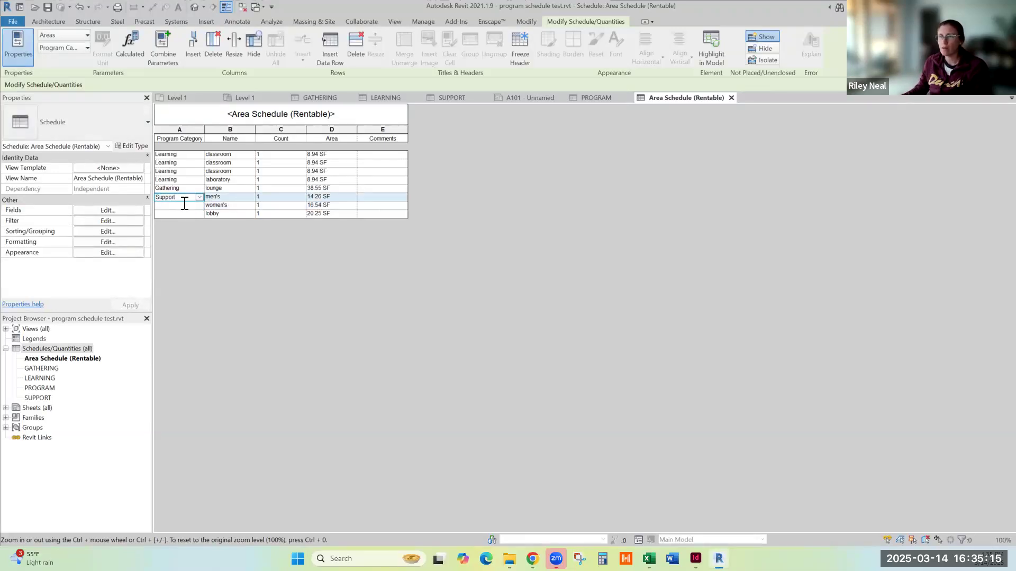
{"action": "left_click", "coordinate": [185, 205]}
{"action": "type", "text": "Support"}
{"action": "key", "text": "Return"}
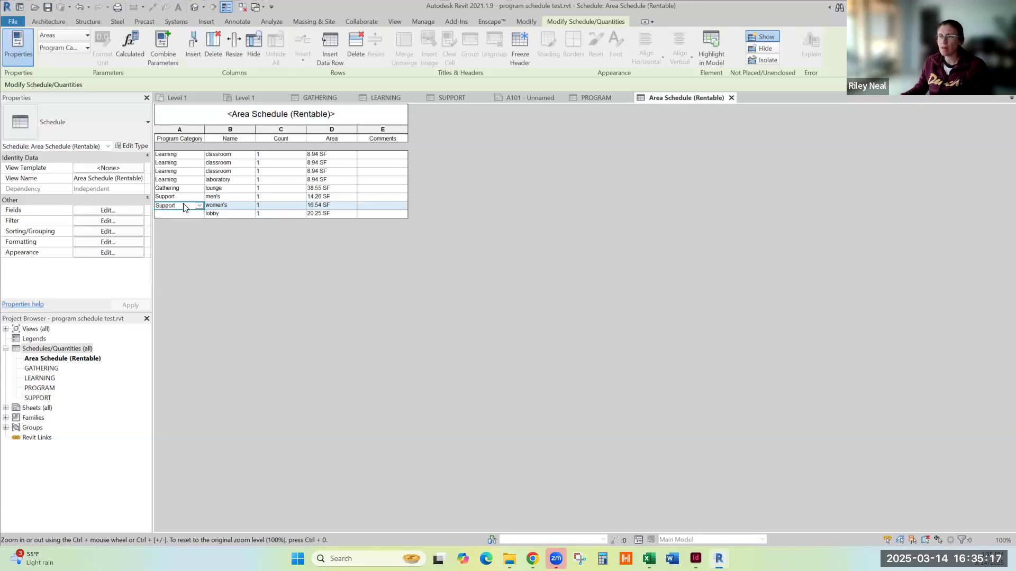
- Set the Program Category of the lobby row to Gathering
{"action": "left_click", "coordinate": [186, 214]}
{"action": "type", "text": "Cathering"}
{"action": "double_click", "coordinate": [187, 214]}
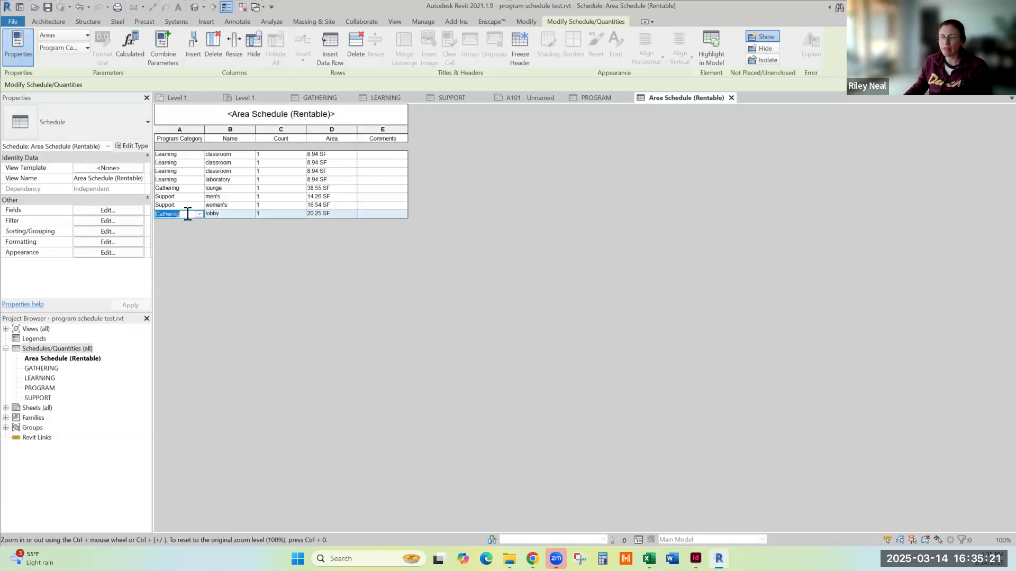
{"action": "type", "text": "Gathering"}
{"action": "key", "text": "Return"}
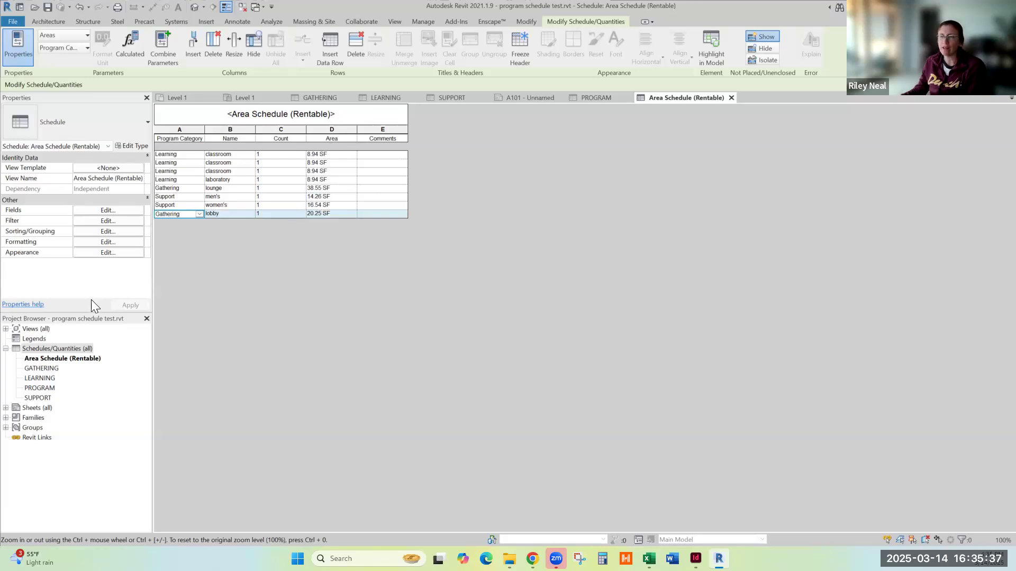
- Sort the area schedule by Program Category in ascending order, with a footer showing totals only
{"action": "left_click", "coordinate": [107, 230]}
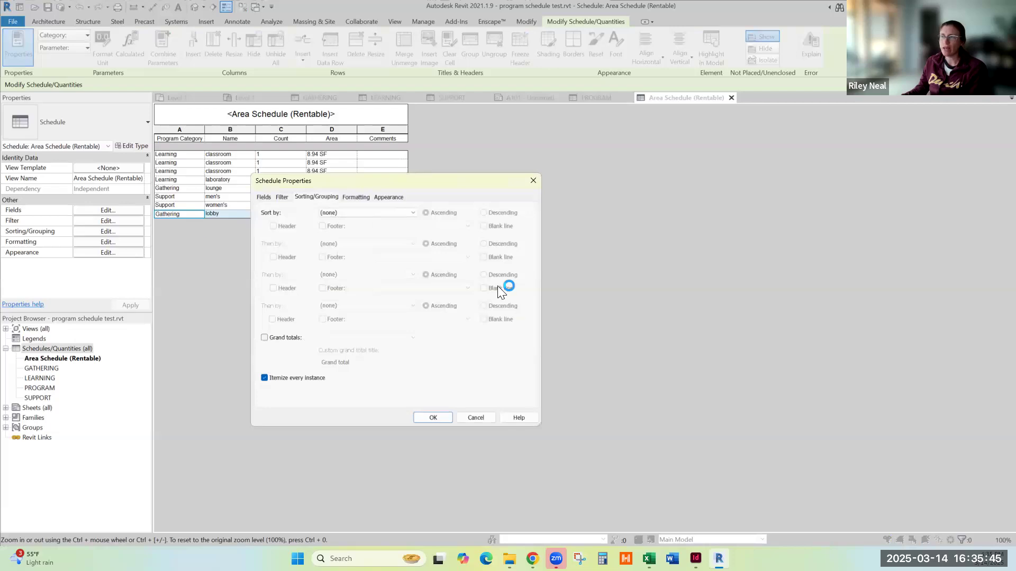
{"action": "left_click", "coordinate": [363, 212]}
{"action": "left_click", "coordinate": [353, 227]}
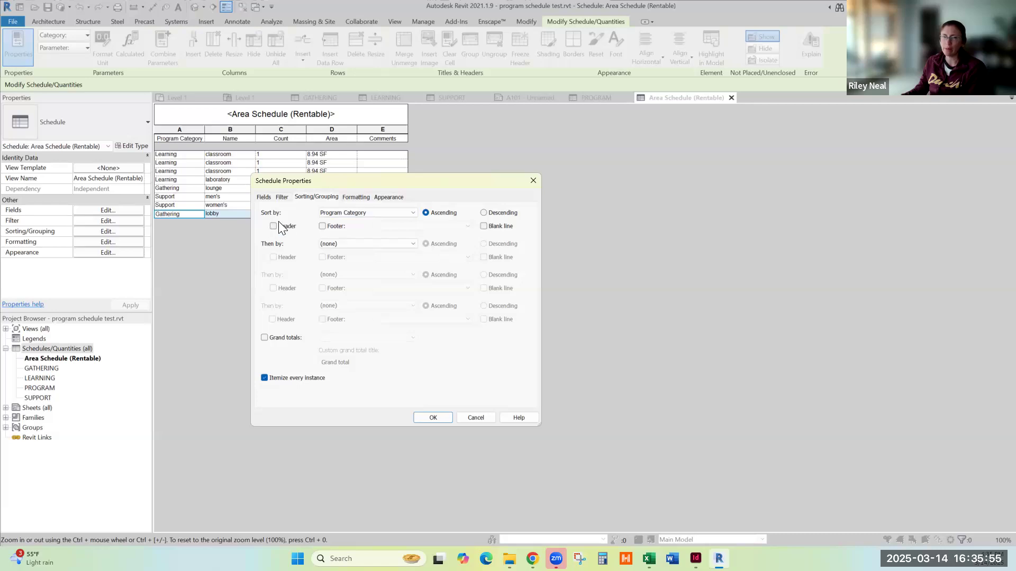
{"action": "left_click", "coordinate": [323, 226]}
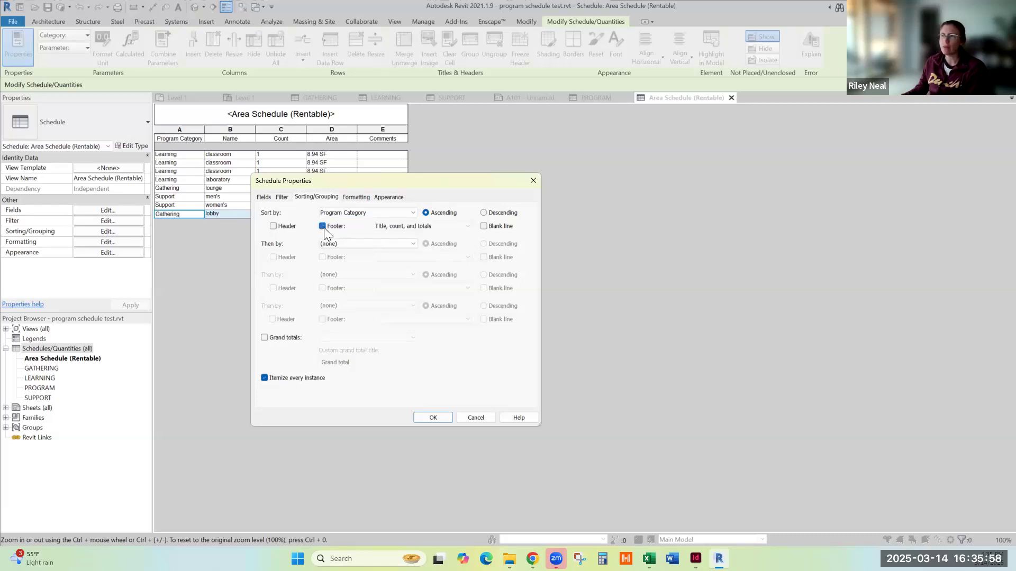
{"action": "left_click", "coordinate": [399, 225]}
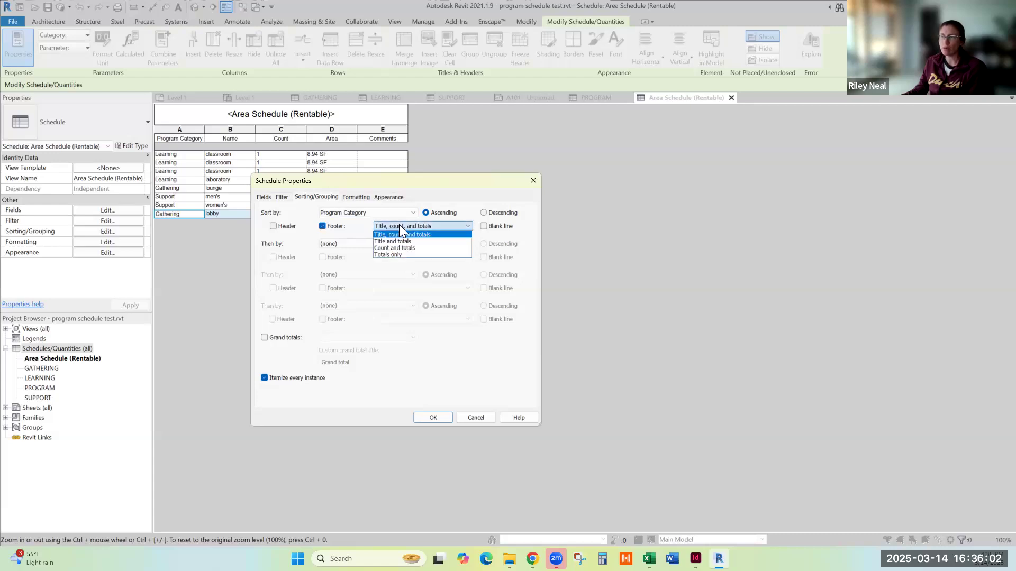
{"action": "left_click", "coordinate": [397, 254]}
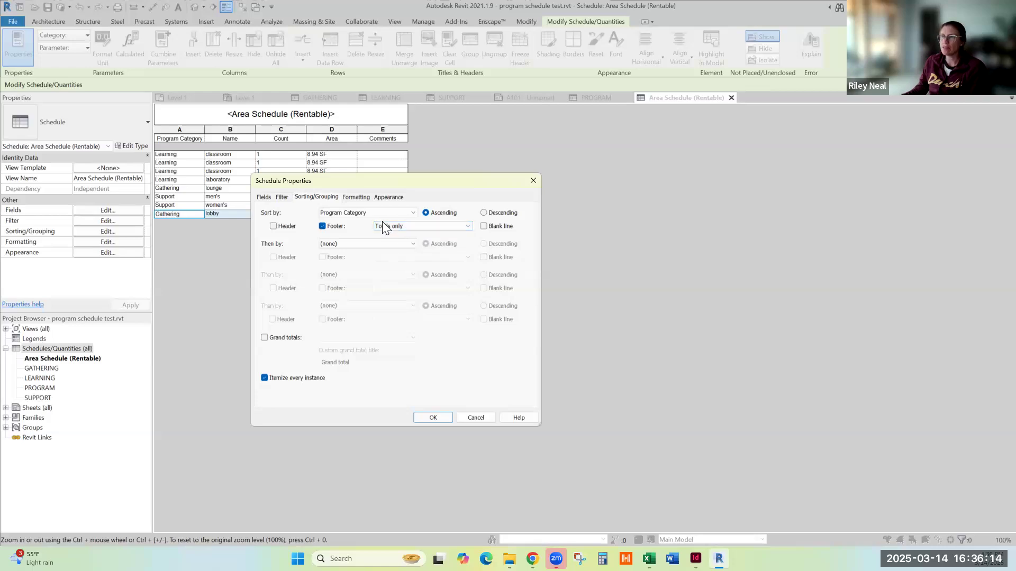
- Set the Area field's formatting to Calculate totals and apply the schedule properties
{"action": "left_click", "coordinate": [353, 197]}
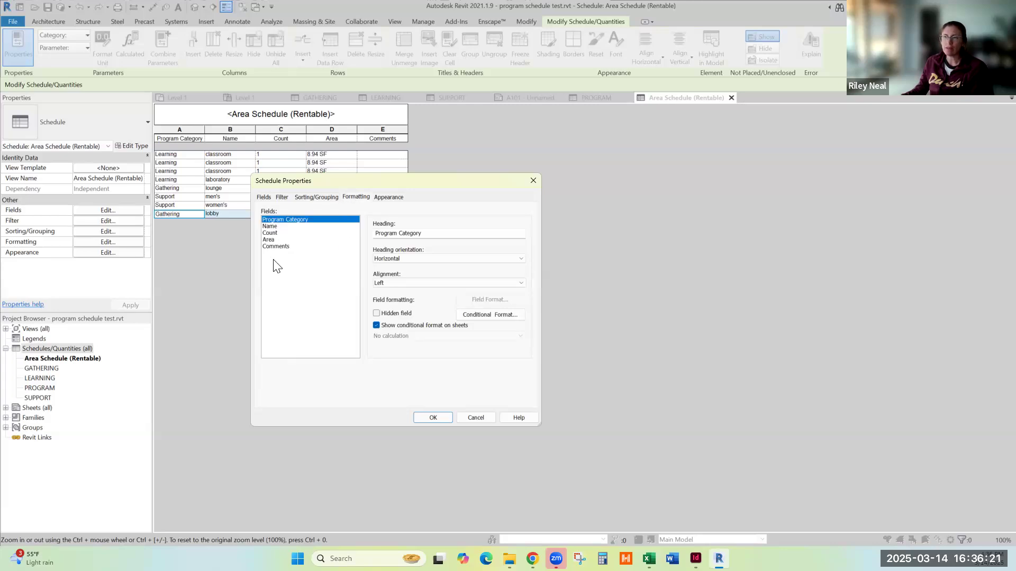
{"action": "left_click", "coordinate": [268, 240]}
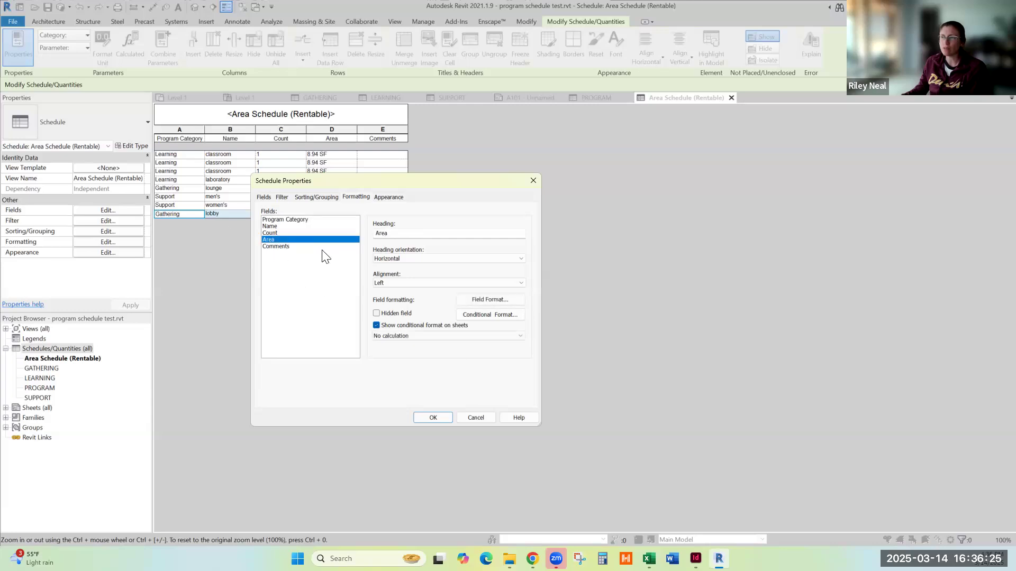
{"action": "left_click", "coordinate": [408, 336]}
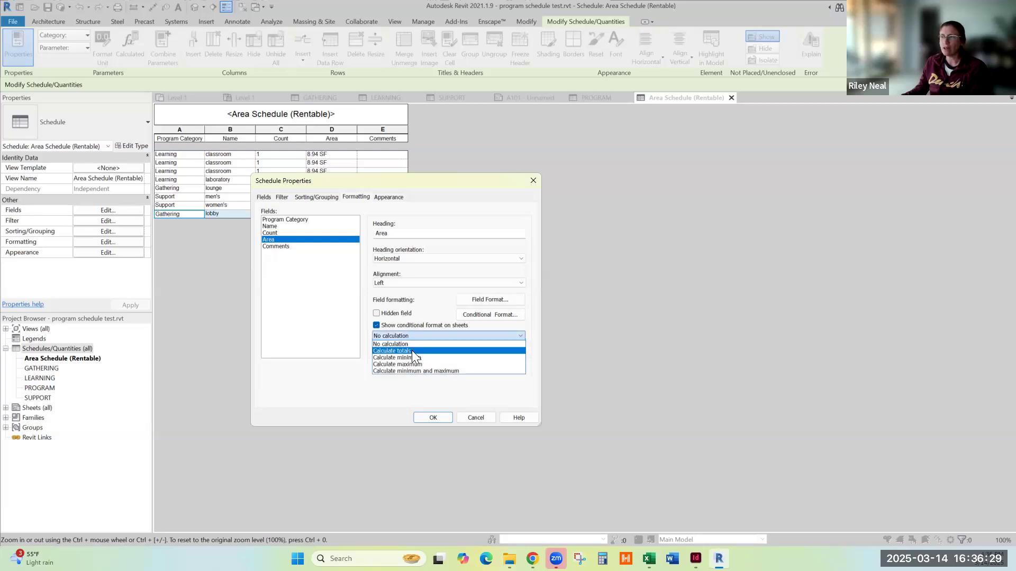
{"action": "left_click", "coordinate": [412, 350]}
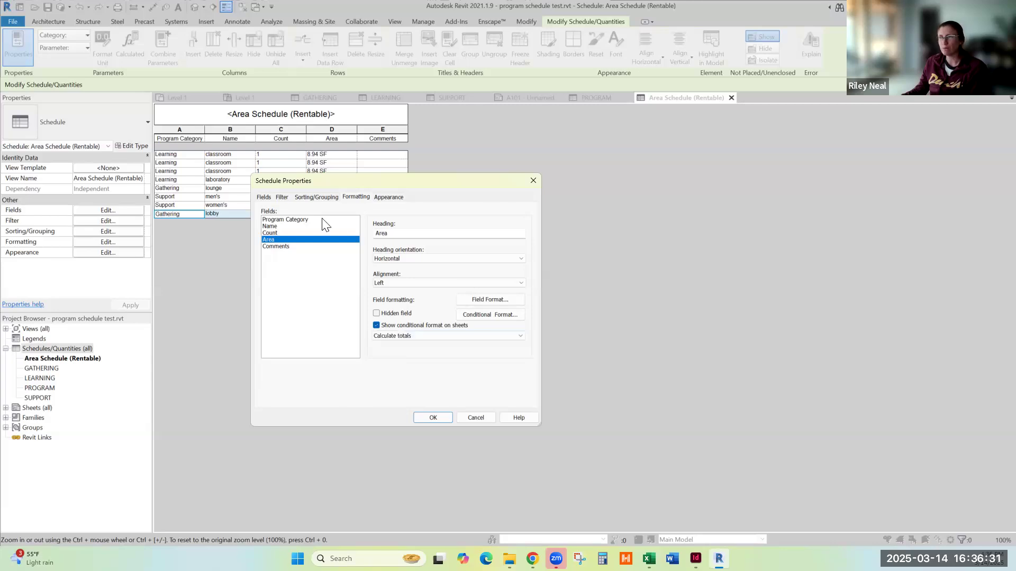
{"action": "left_click", "coordinate": [318, 198]}
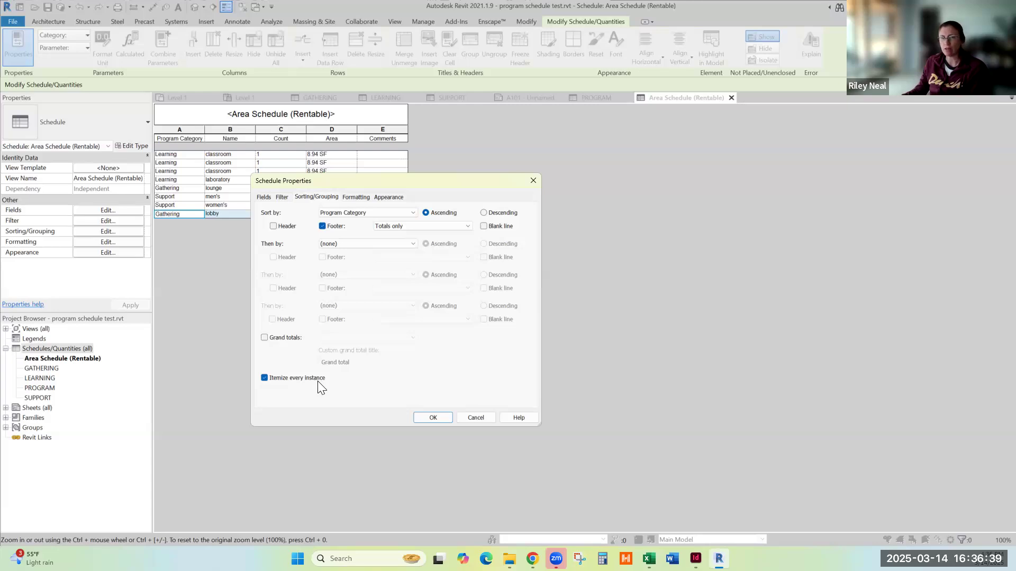
{"action": "left_click", "coordinate": [435, 420]}
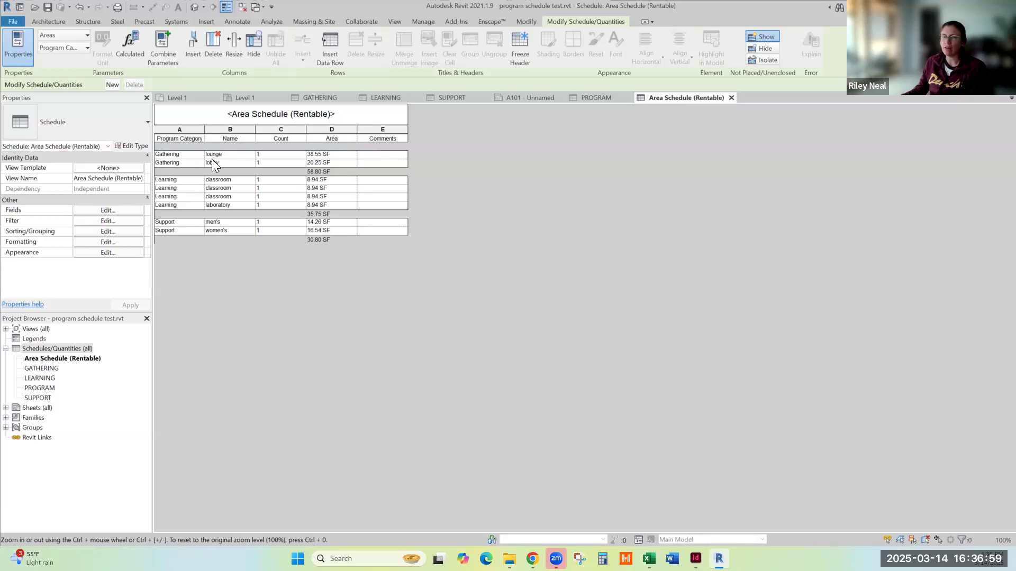
{"action": "left_click", "coordinate": [360, 120]}
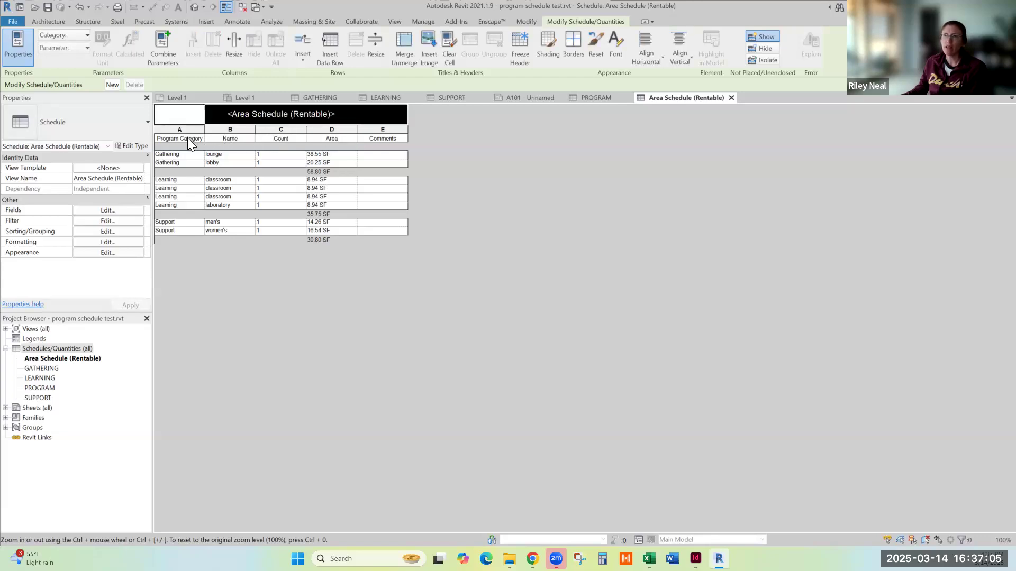
{"action": "left_click_drag", "start_coordinate": [209, 139], "coordinate": [385, 137]}
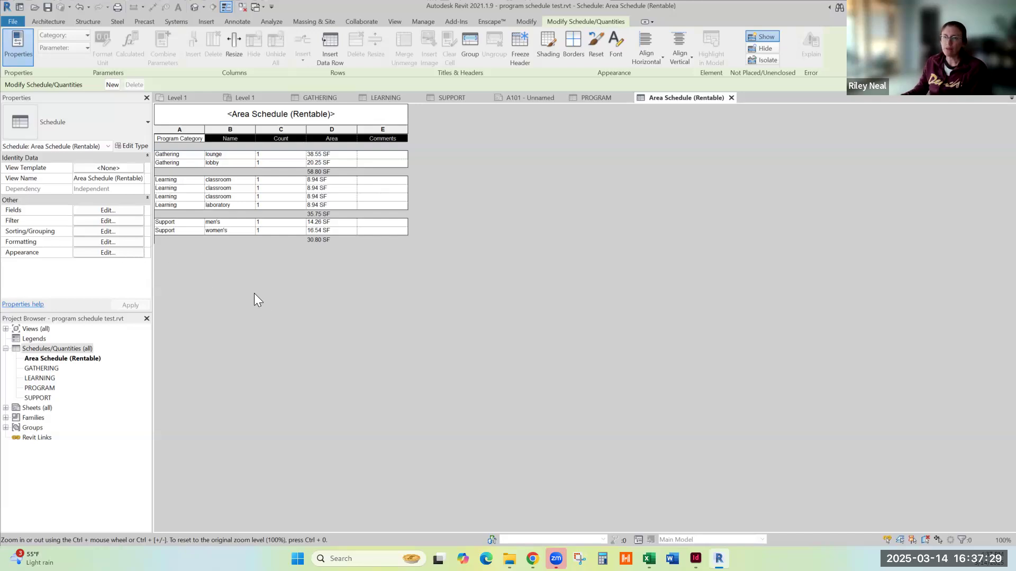
- Filter the schedule to the rows whose Program Category equals Gathering
{"action": "left_click", "coordinate": [127, 220]}
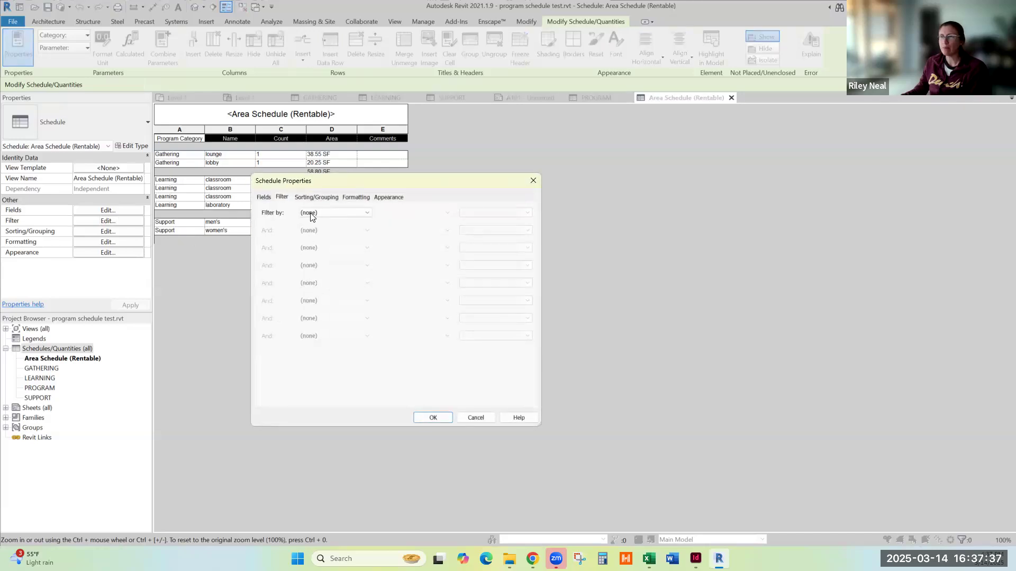
{"action": "left_click", "coordinate": [325, 213]}
{"action": "left_click", "coordinate": [325, 227]}
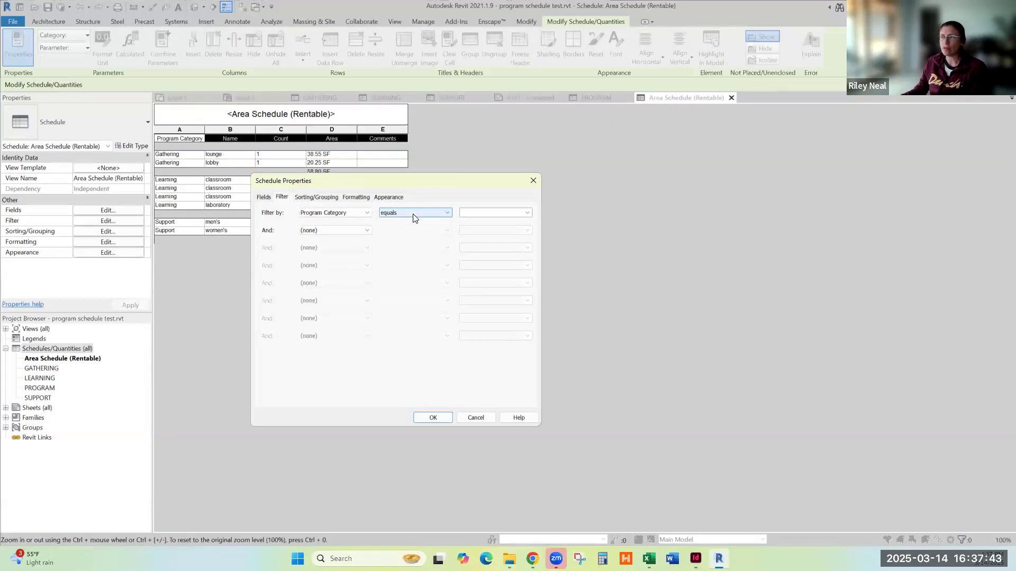
{"action": "left_click", "coordinate": [414, 214]}
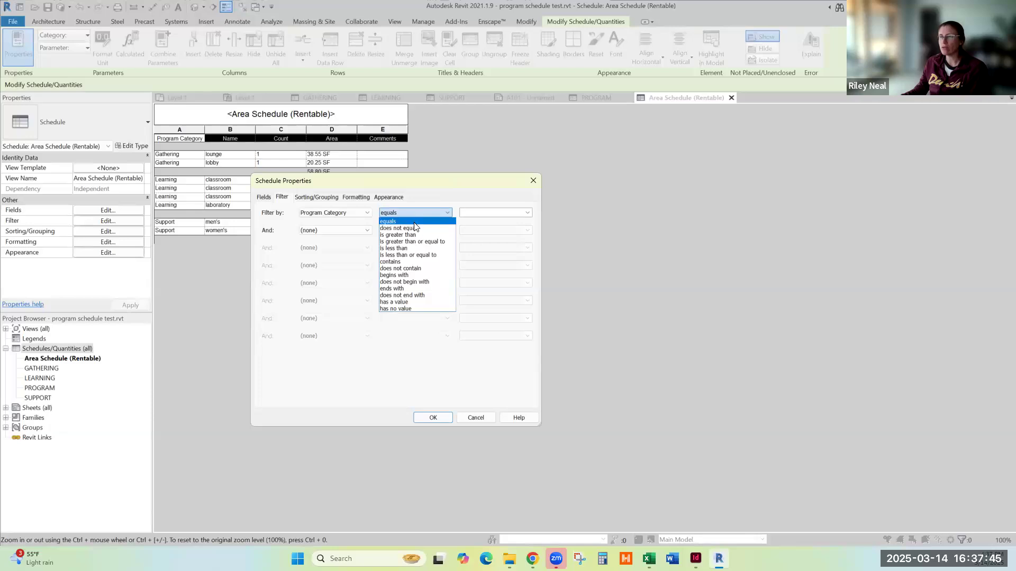
{"action": "left_click", "coordinate": [415, 222]}
{"action": "left_click", "coordinate": [528, 213]}
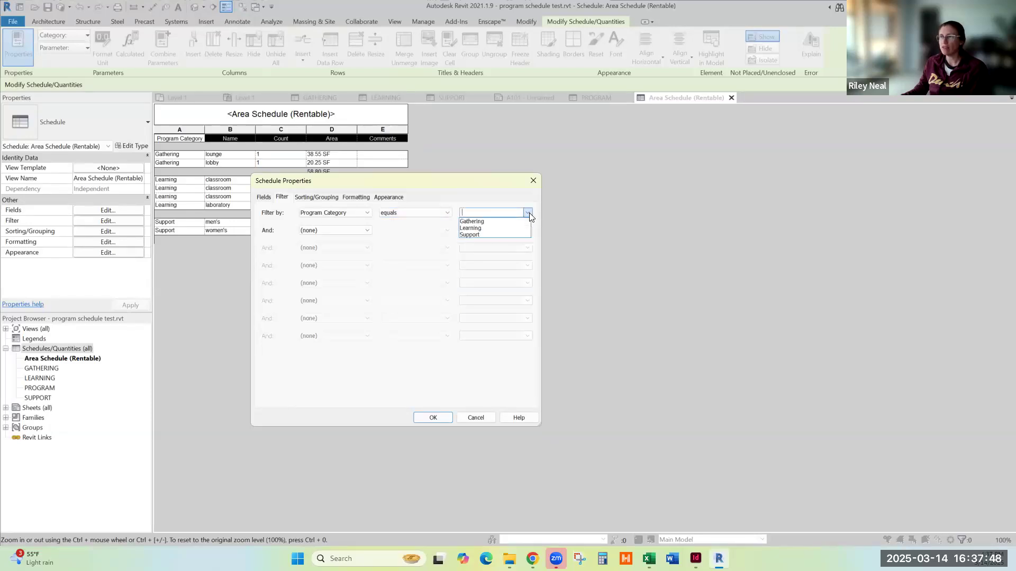
{"action": "left_click", "coordinate": [478, 220]}
{"action": "left_click", "coordinate": [433, 418]}
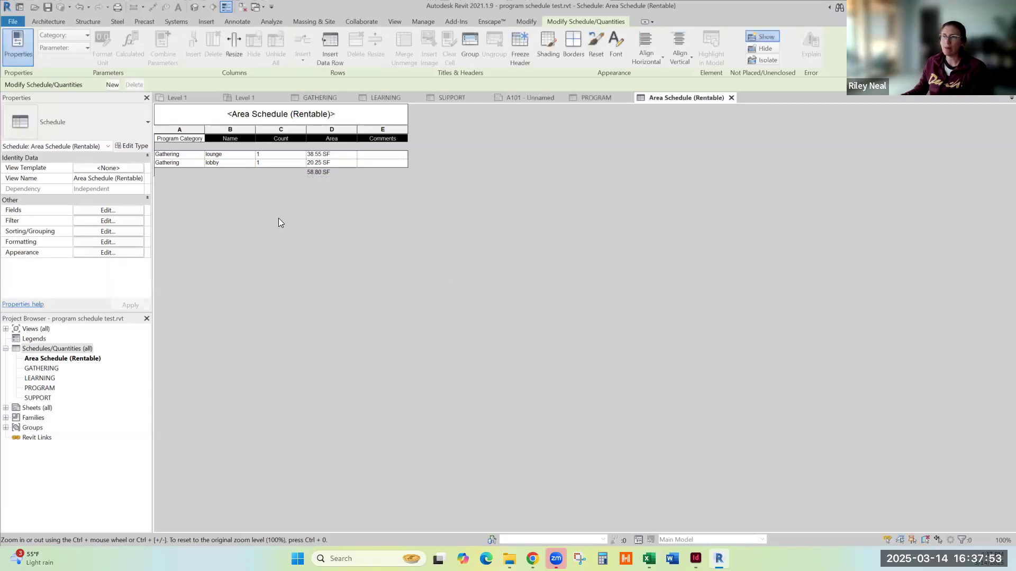
- Rename the schedule title to GATHERING CATEGORY
{"action": "left_click", "coordinate": [347, 117]}
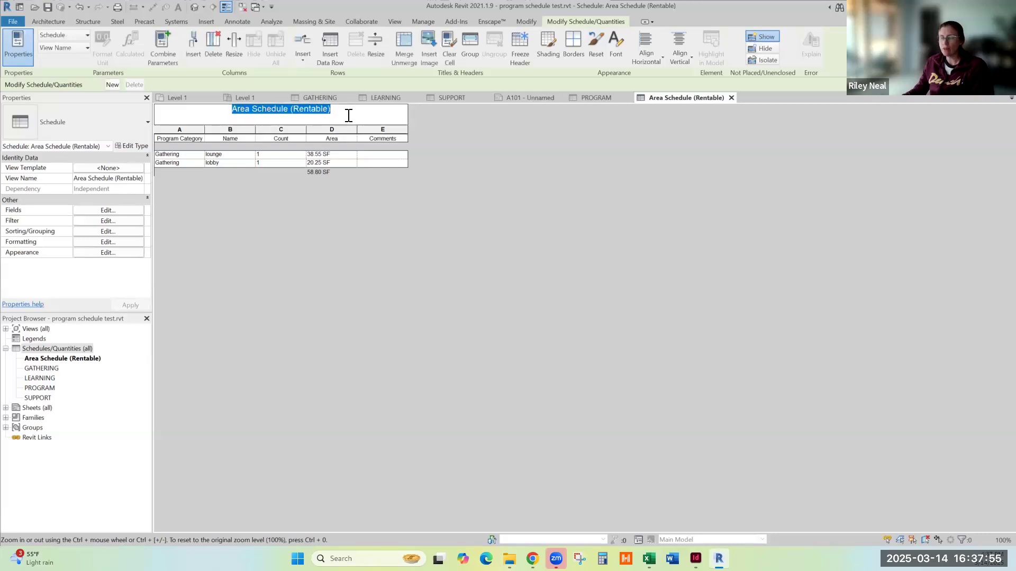
{"action": "key", "text": "BackSpace"}
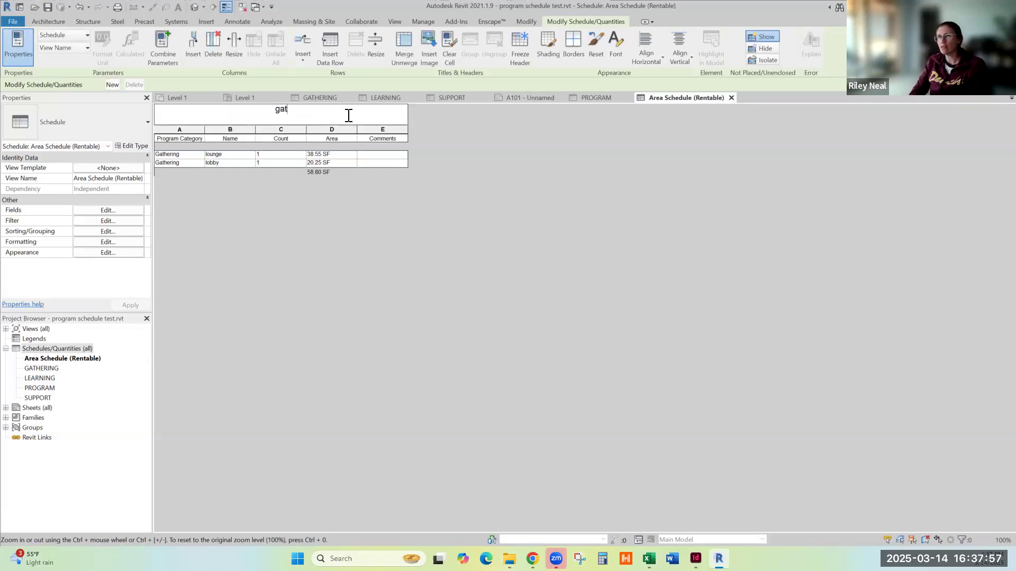
{"action": "type", "text": "TH"}
{"action": "key", "text": "BackSpace"}
{"action": "key", "text": "BackSpace"}
{"action": "type", "text": "GATHERING C"}
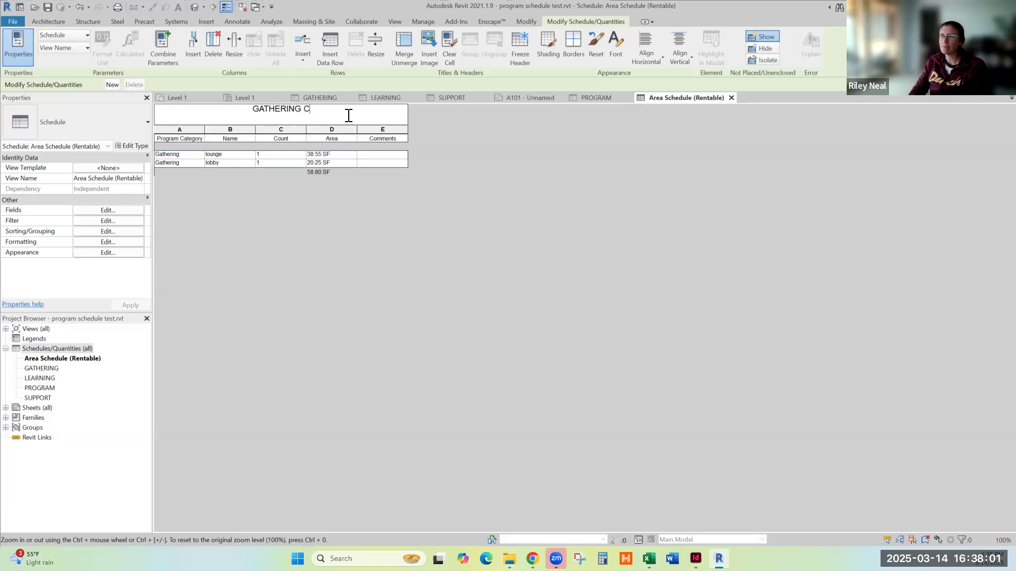
{"action": "type", "text": "ATEGORY"}
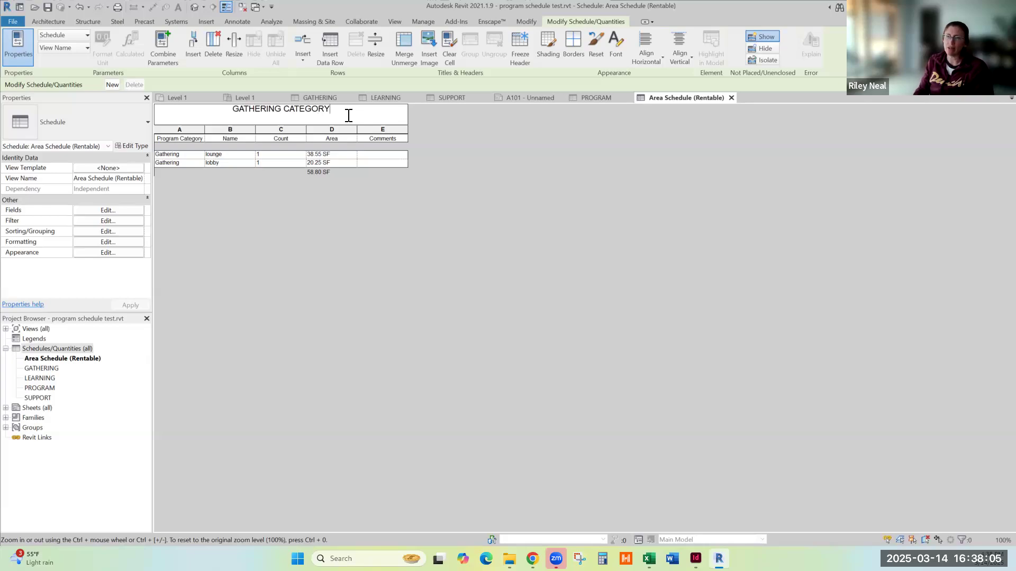
{"action": "key", "text": "Return"}
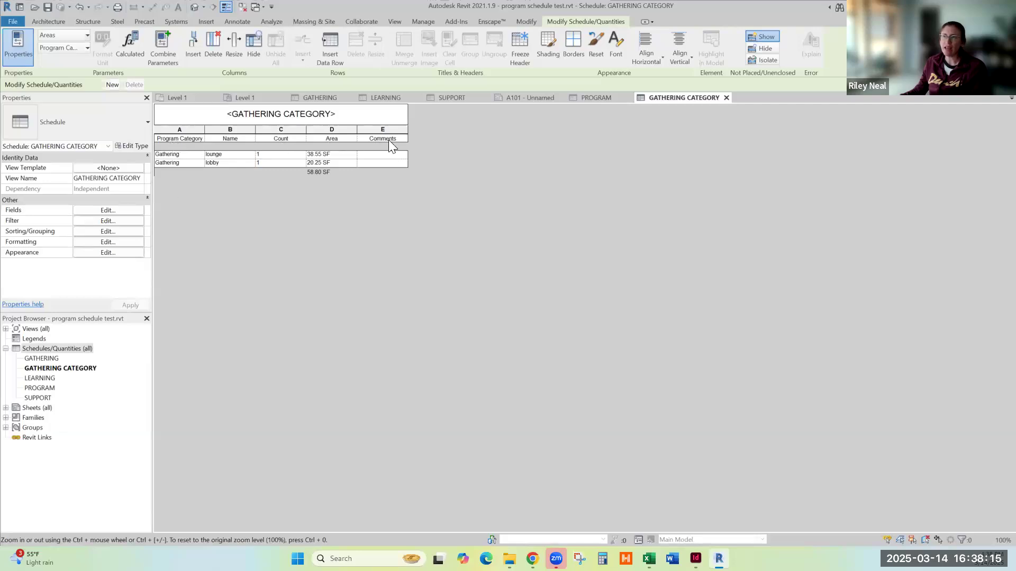
- Hide the column headers and remove the blank row before data in the schedule's appearance settings
{"action": "left_click", "coordinate": [106, 253]}
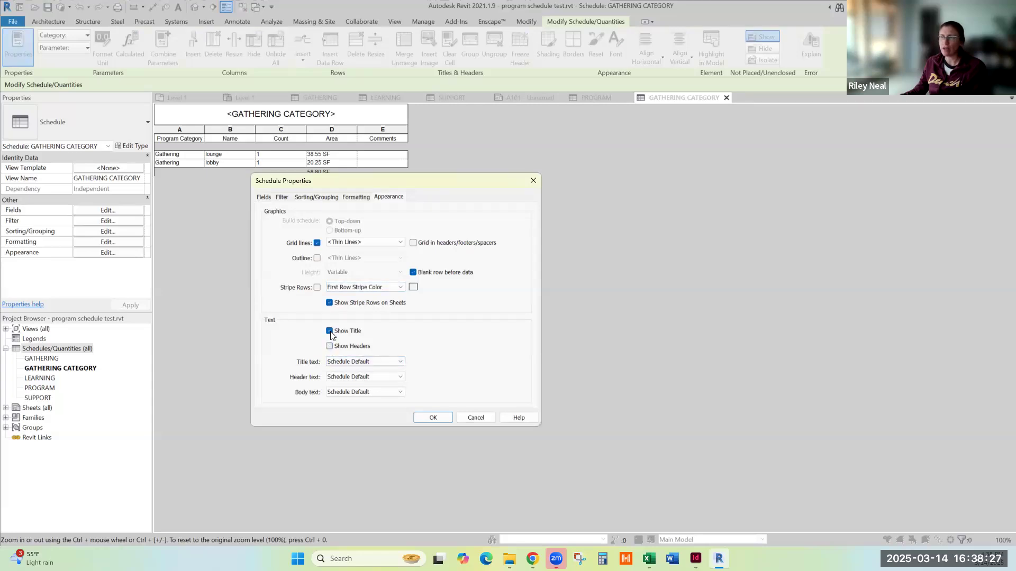
{"action": "left_click", "coordinate": [412, 273]}
{"action": "left_click", "coordinate": [432, 418]}
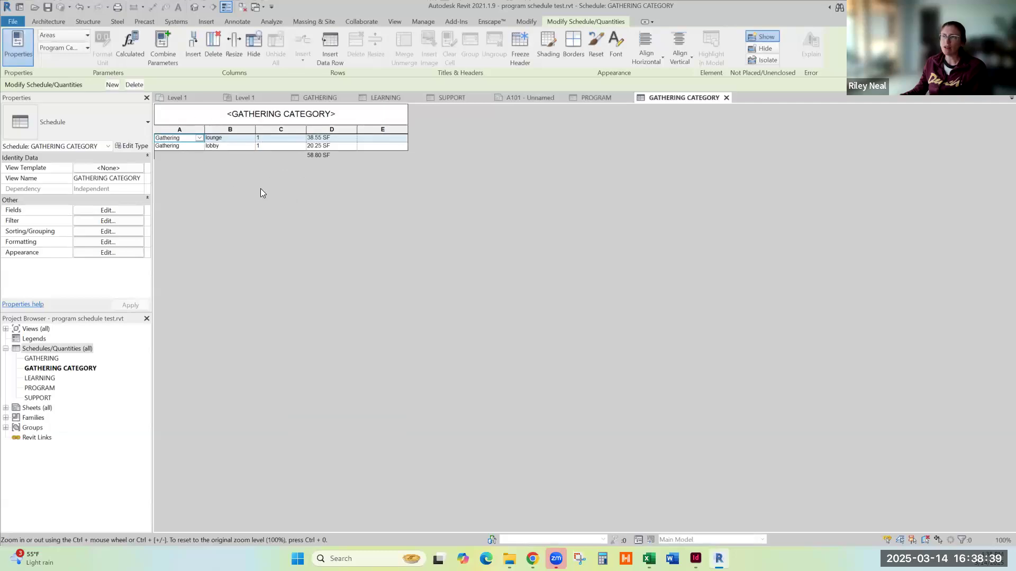
- Shade the schedule's title row with the basic blue color RGB 0-128-255
{"action": "left_click", "coordinate": [310, 114]}
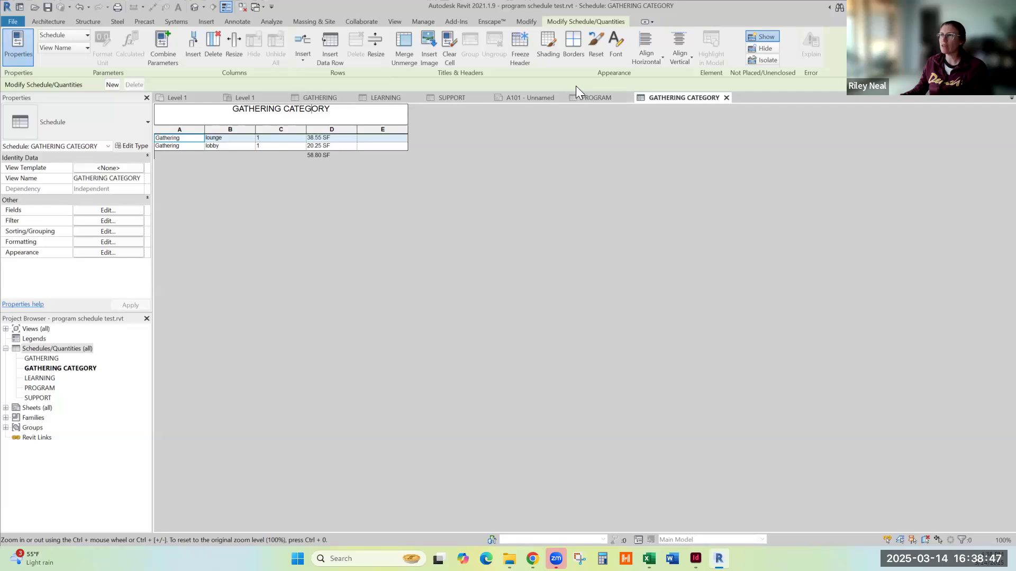
{"action": "left_click", "coordinate": [550, 48]}
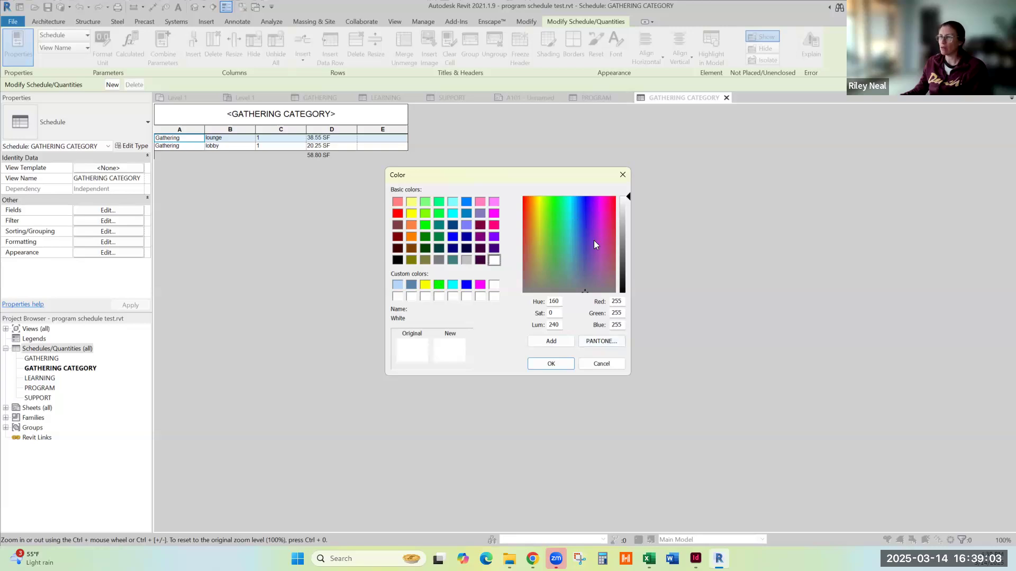
{"action": "left_click", "coordinate": [465, 201]}
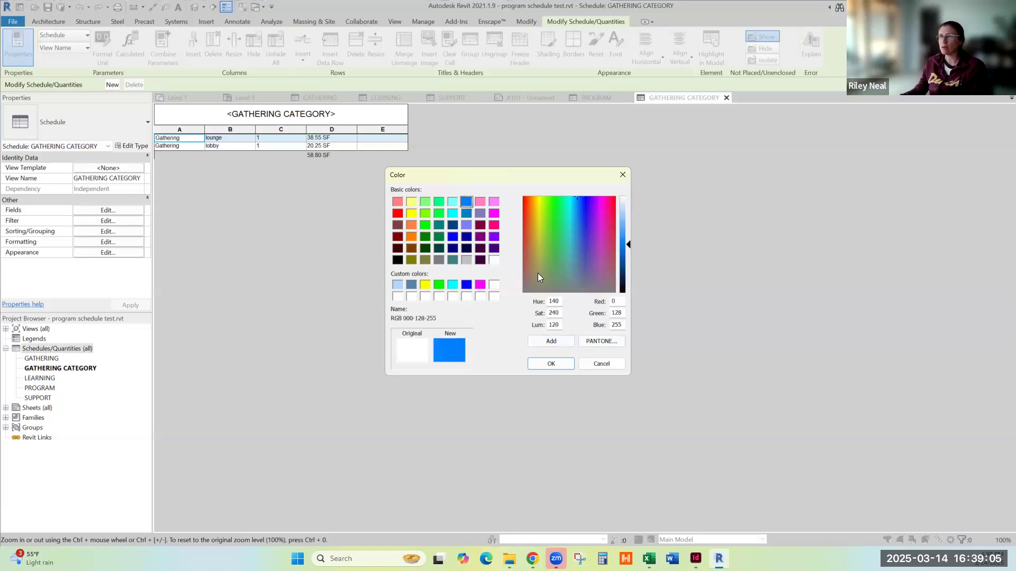
{"action": "left_click", "coordinate": [552, 364]}
- Set the font color of the GATHERING CATEGORY title to white
{"action": "left_click", "coordinate": [228, 115]}
{"action": "left_click_drag", "start_coordinate": [237, 114], "coordinate": [357, 114]}
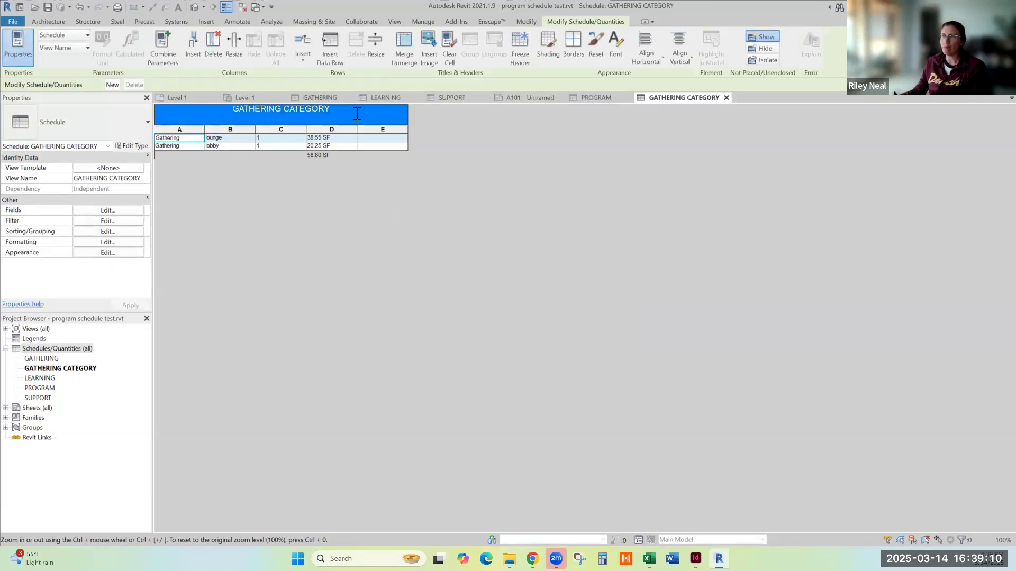
{"action": "left_click", "coordinate": [620, 51]}
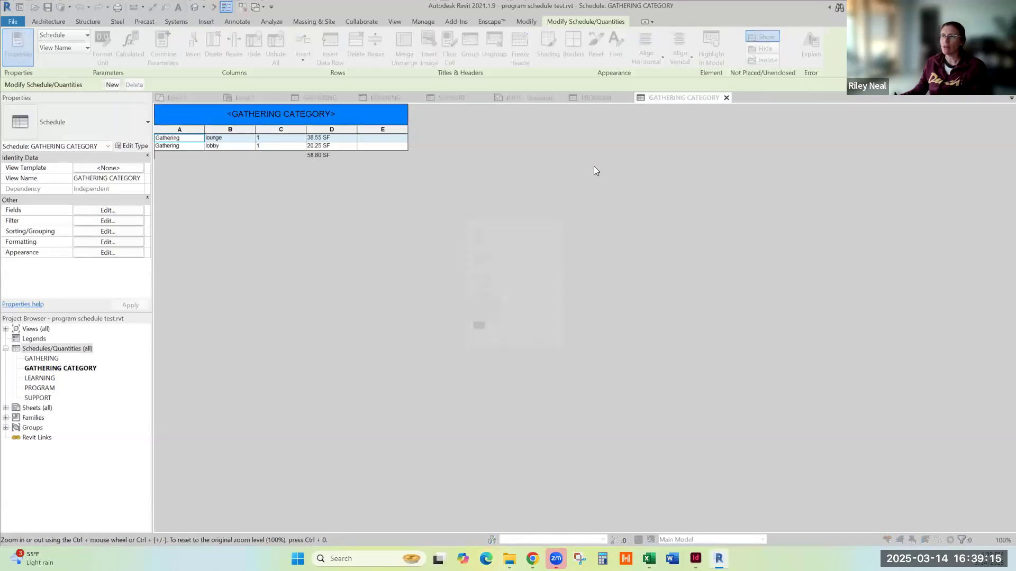
{"action": "left_click", "coordinate": [467, 327]}
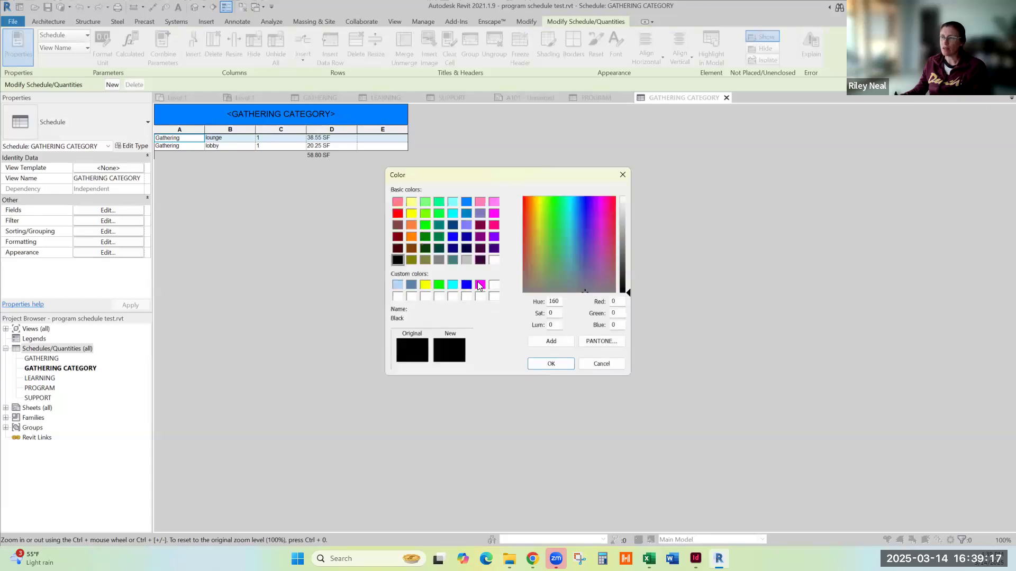
{"action": "left_click", "coordinate": [494, 284]}
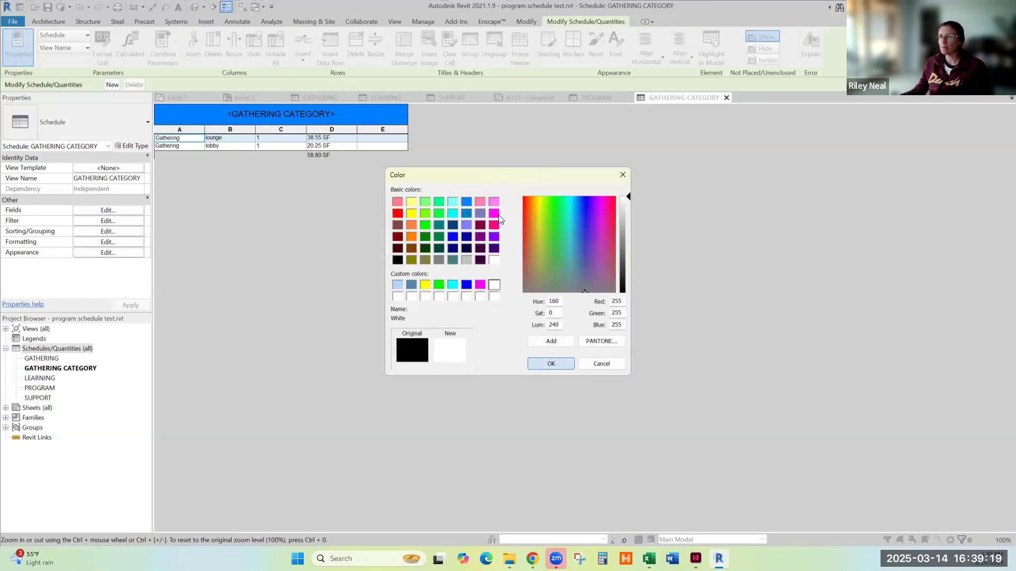
{"action": "key", "text": "Return"}
- Change the schedule title's font to HelveticaNeue LT 57 Cn
{"action": "left_click", "coordinate": [499, 228]}
{"action": "scroll", "coordinate": [503, 364], "scroll_direction": "down", "scroll_amount": 20}
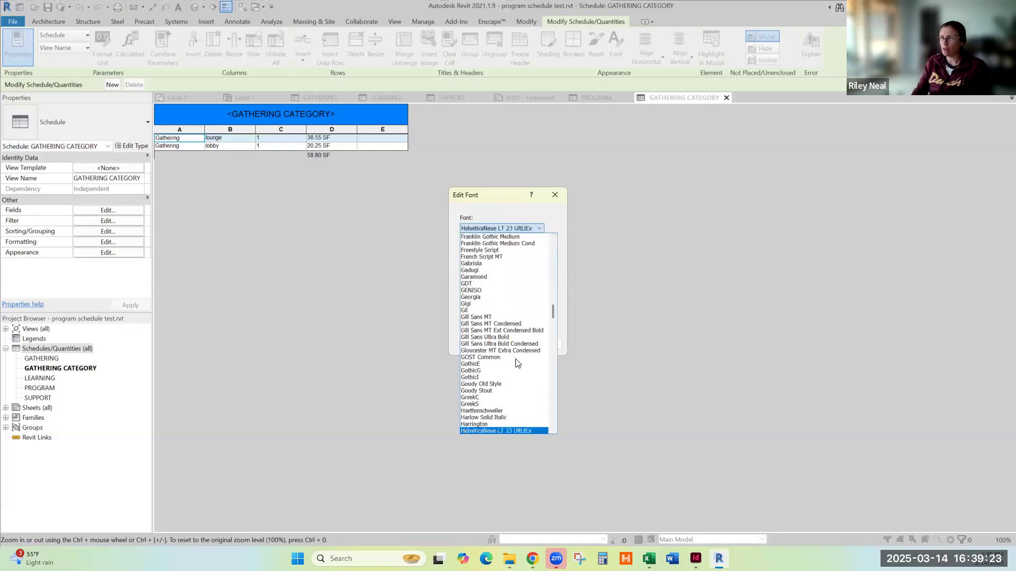
{"action": "scroll", "coordinate": [516, 365], "scroll_direction": "down", "scroll_amount": 5}
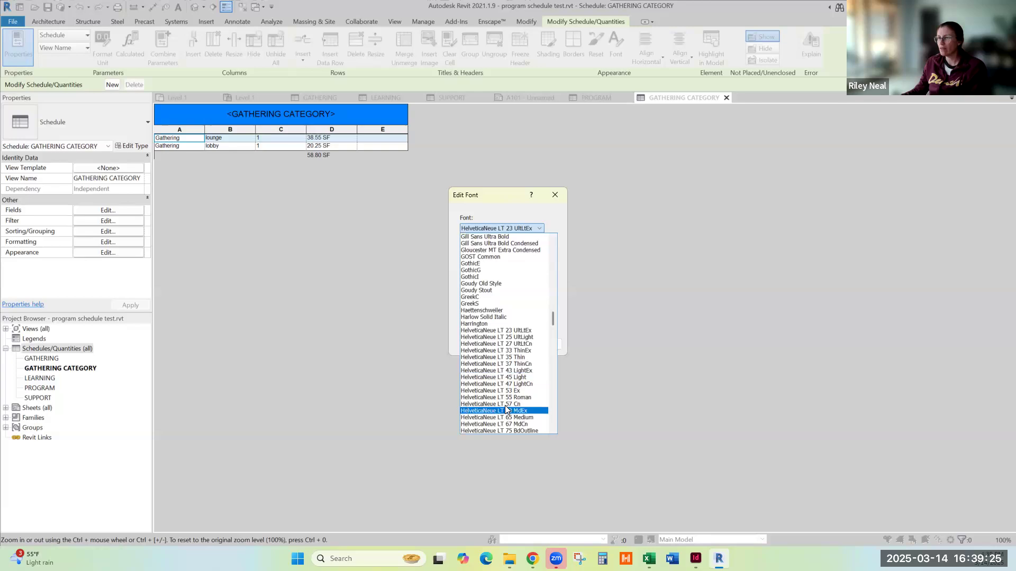
{"action": "left_click", "coordinate": [505, 403]}
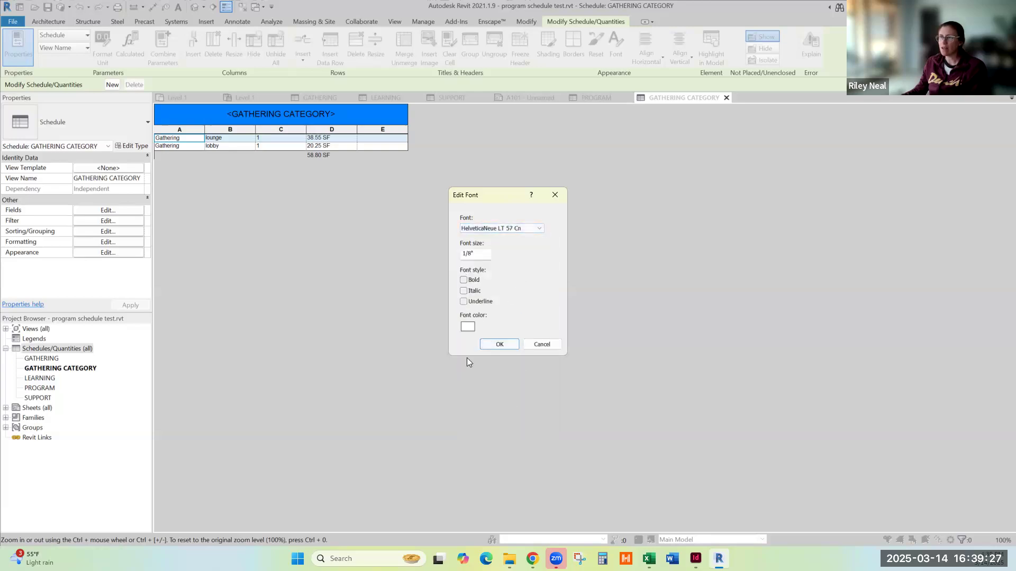
{"action": "left_click", "coordinate": [499, 344]}
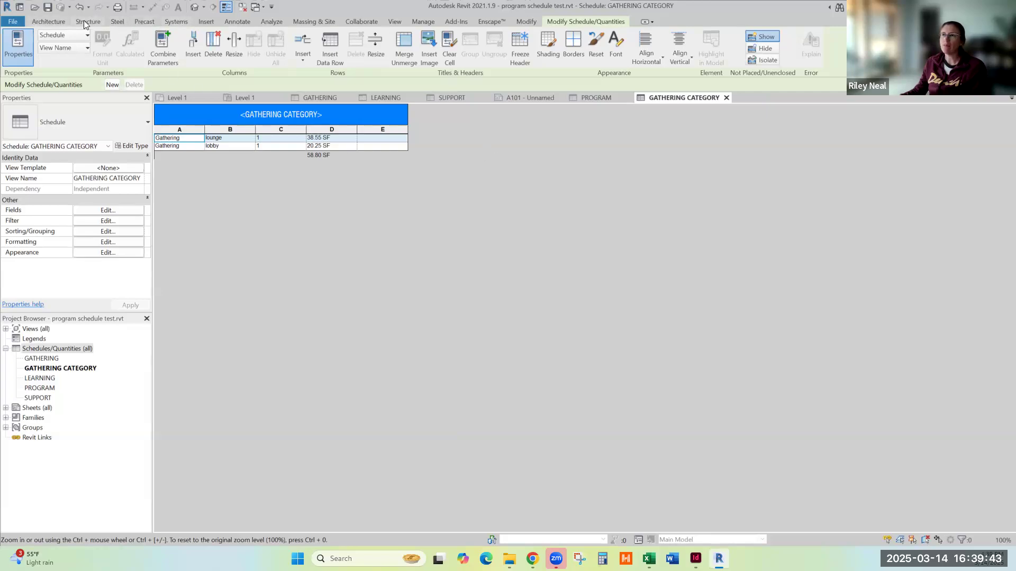
- Create a view template named PROGRAM SCHEDULE from the current schedule, leaving the Filter parameter out of it
{"action": "left_click", "coordinate": [398, 19]}
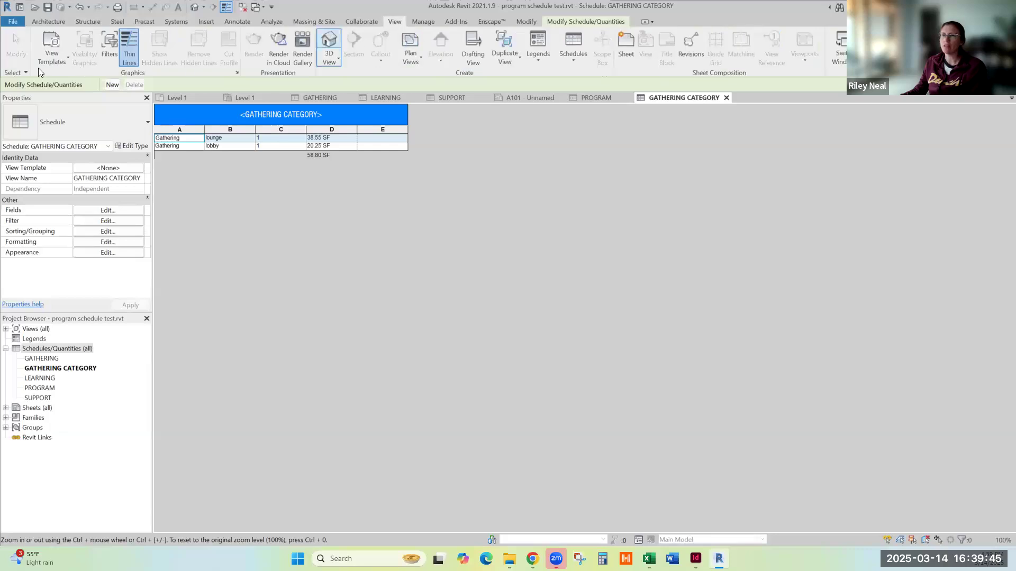
{"action": "left_click", "coordinate": [55, 61]}
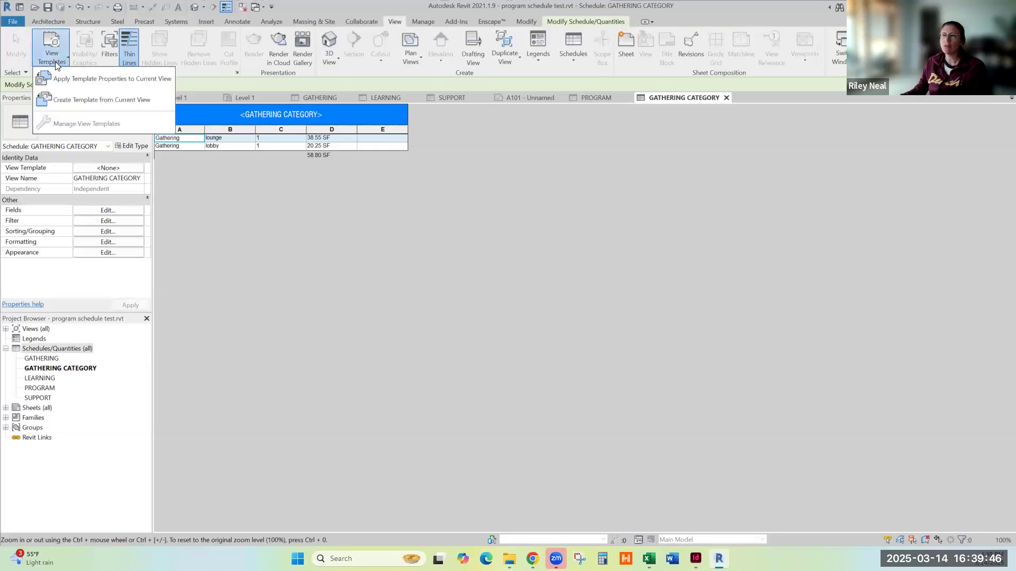
{"action": "left_click", "coordinate": [94, 101]}
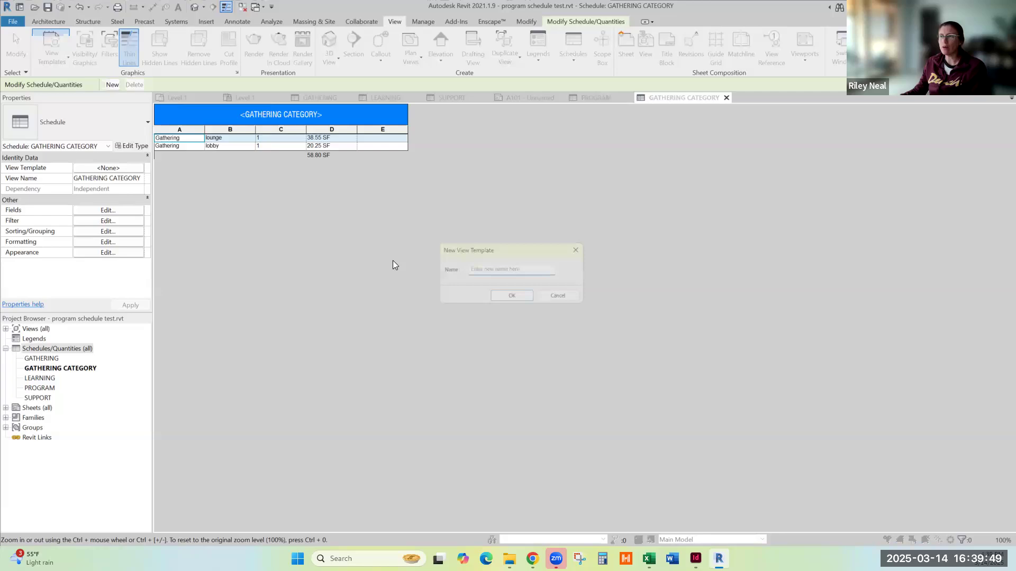
{"action": "left_click", "coordinate": [520, 266]}
{"action": "type", "text": "PROGRAM SCHEDULE"}
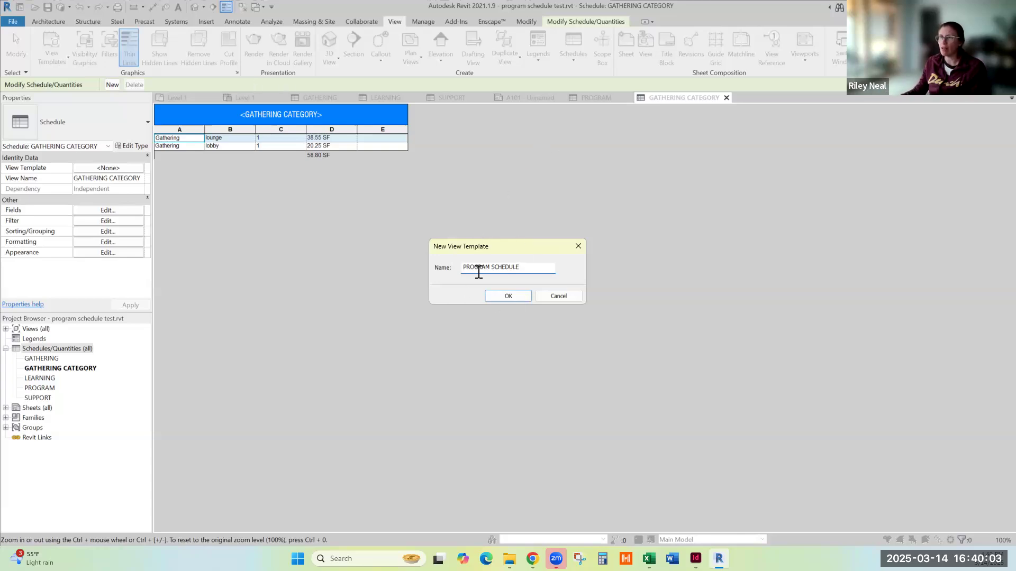
{"action": "left_click", "coordinate": [508, 296]}
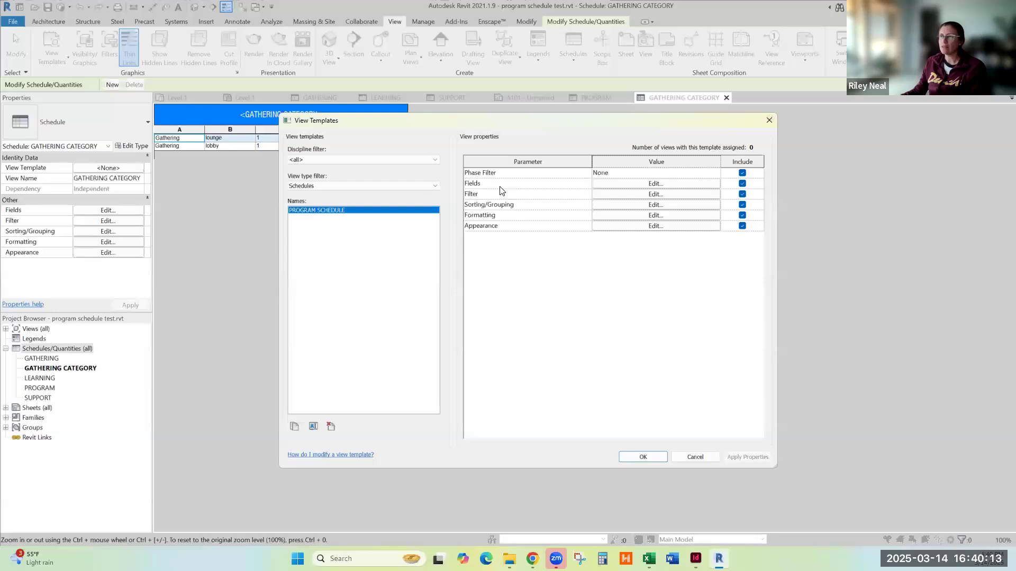
{"action": "left_click", "coordinate": [743, 196]}
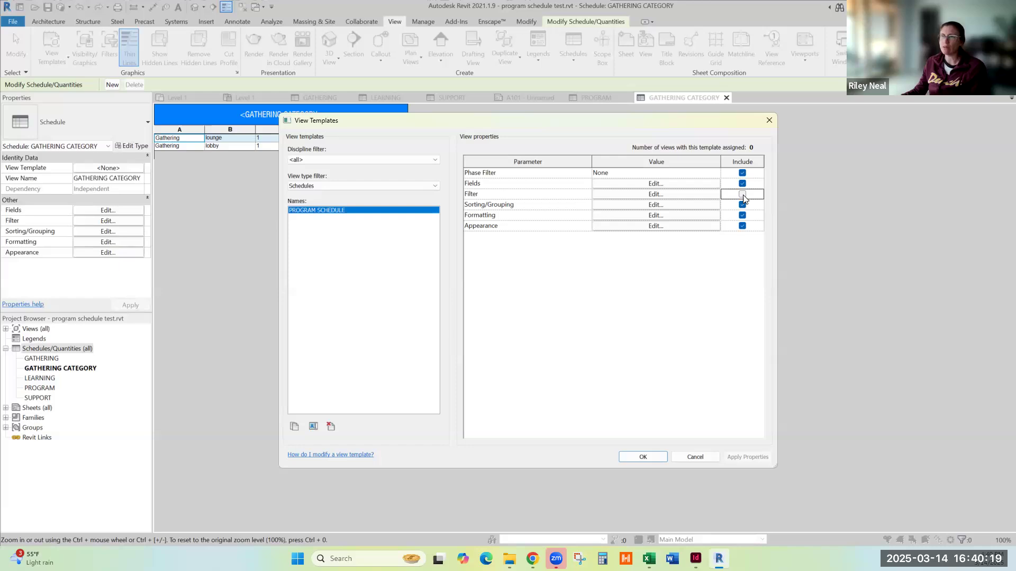
{"action": "left_click", "coordinate": [643, 457]}
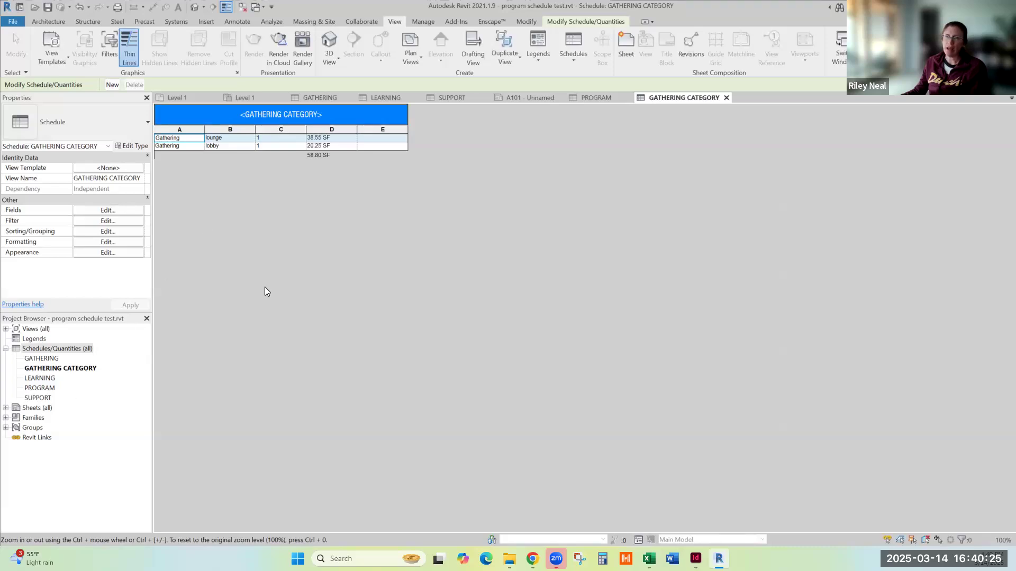
- Assign the PROGRAM SCHEDULE view template to the GATHERING CATEGORY schedule
{"action": "left_click", "coordinate": [114, 170]}
{"action": "left_click", "coordinate": [321, 217]}
{"action": "left_click", "coordinate": [643, 458]}
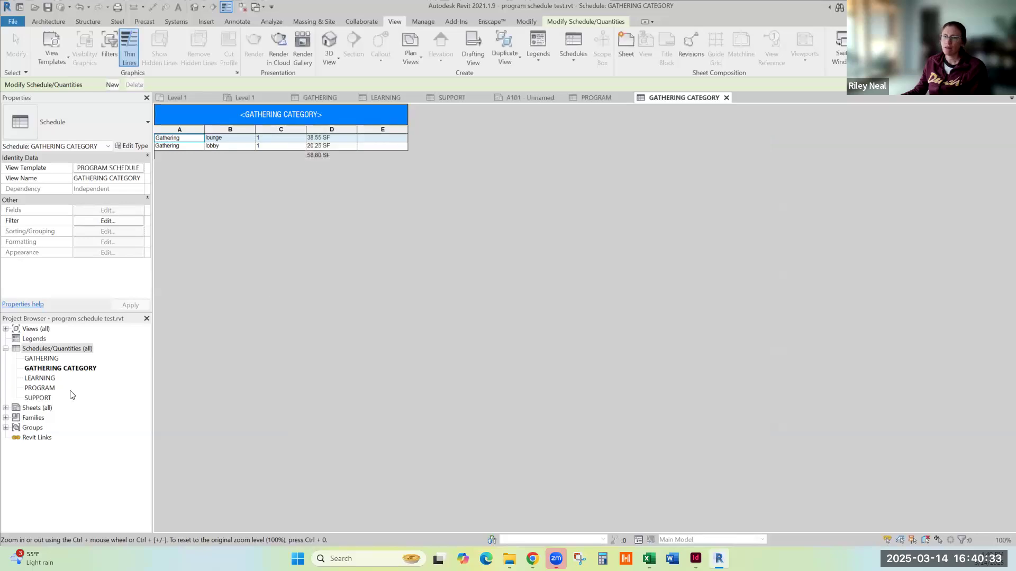
{"action": "right_click", "coordinate": [35, 366]}
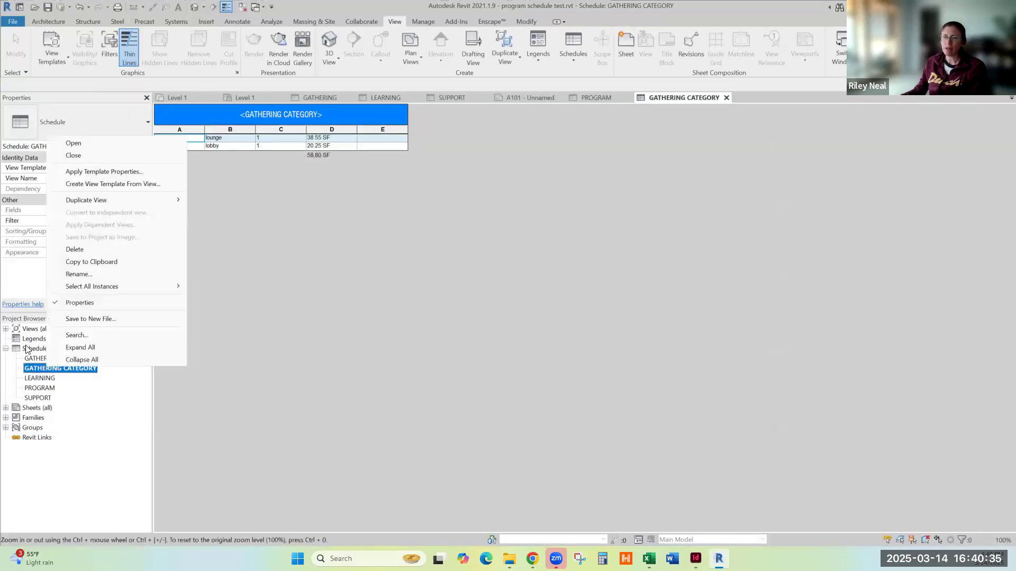
{"action": "right_click", "coordinate": [29, 348]}
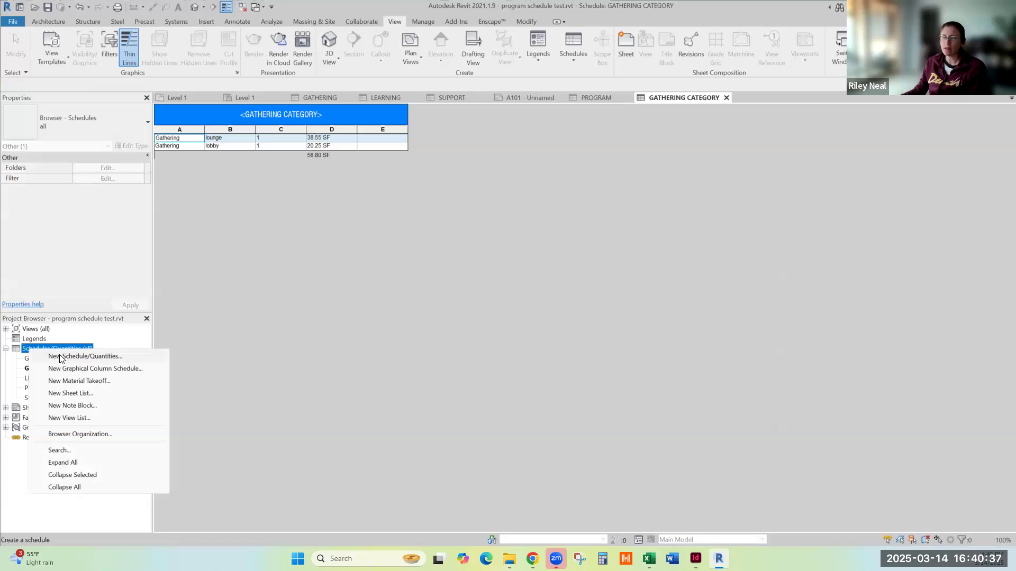
{"action": "left_click", "coordinate": [85, 357]}
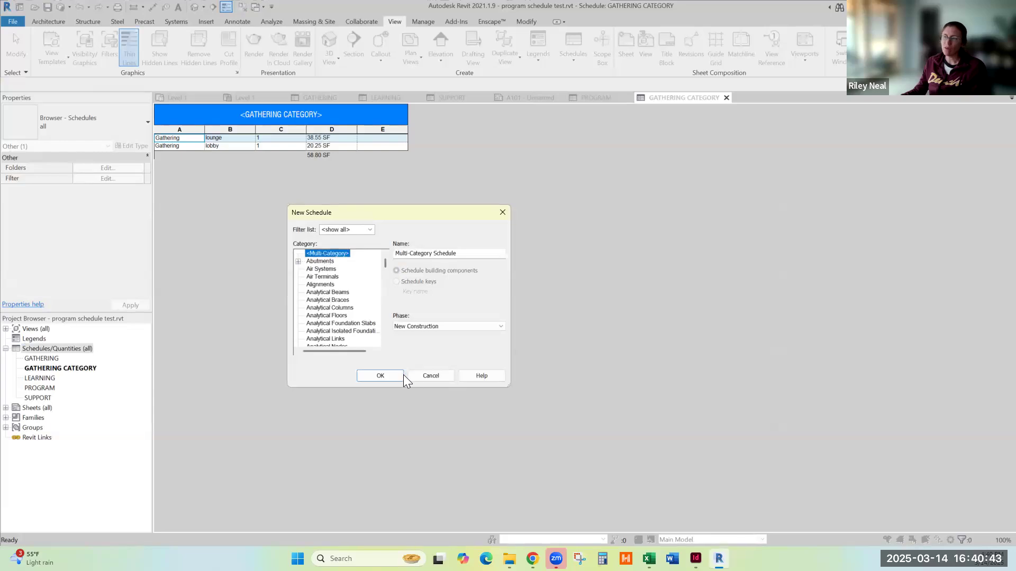
{"action": "left_click", "coordinate": [427, 375]}
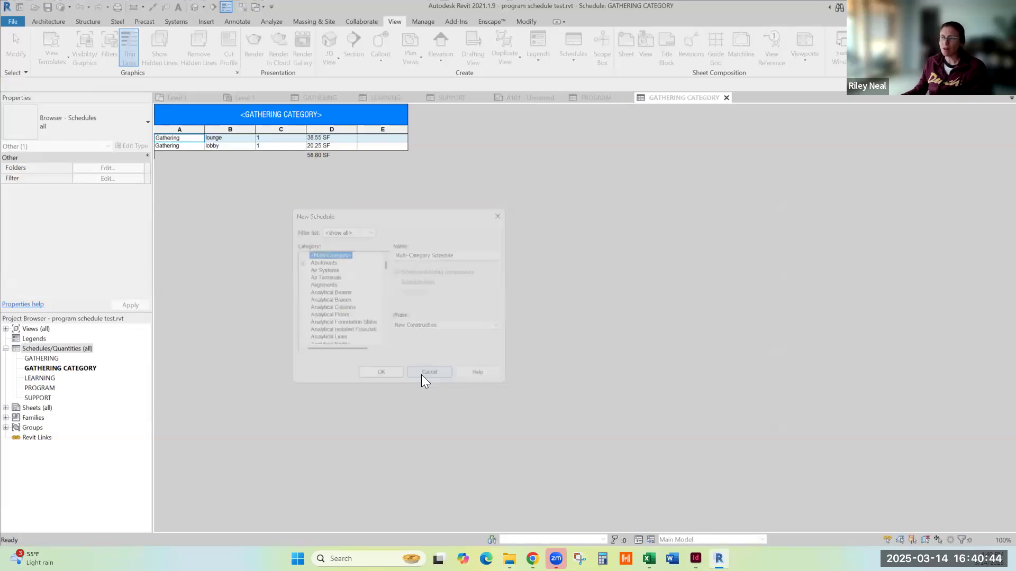
- Duplicate the GATHERING CATEGORY schedule
{"action": "right_click", "coordinate": [58, 369]}
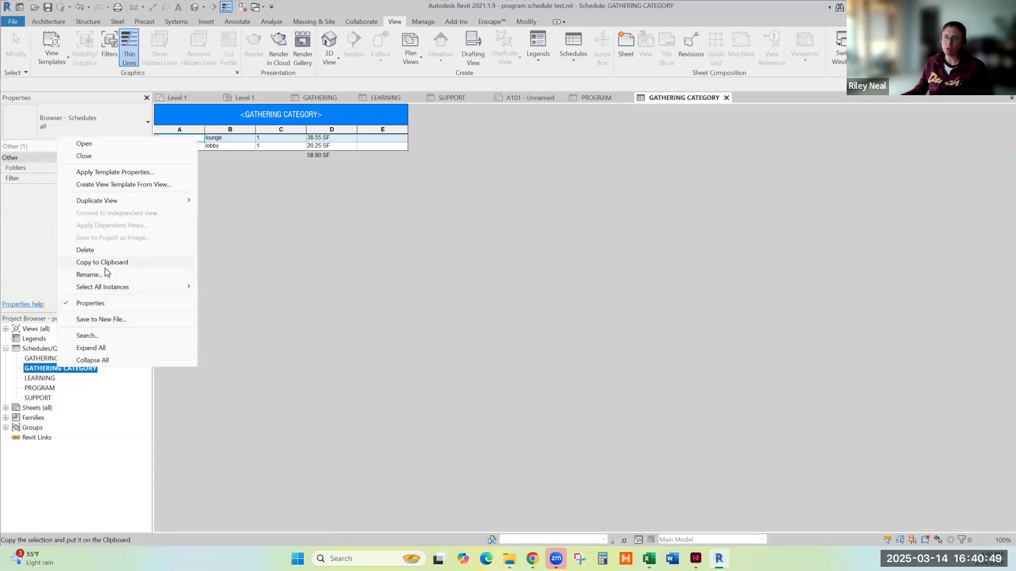
{"action": "mouse_move", "coordinate": [123, 202]}
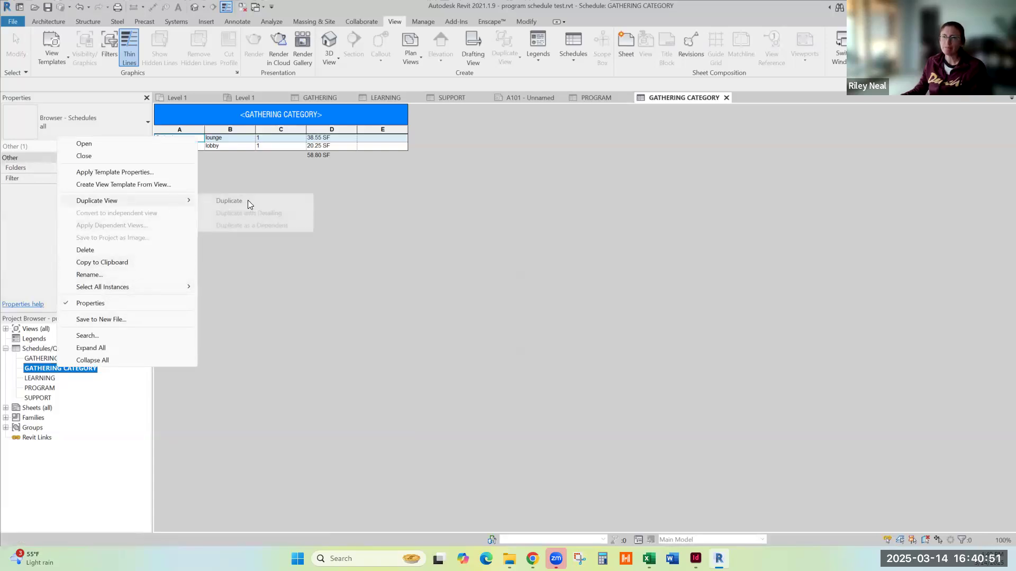
{"action": "left_click", "coordinate": [247, 201]}
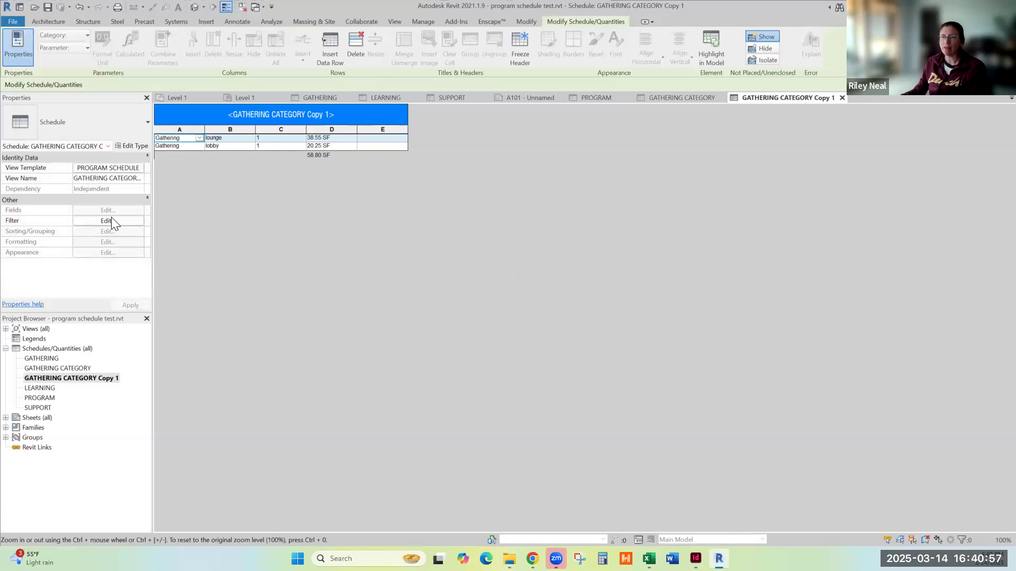
- Change the duplicated schedule's filter so that Program Category equals Learning
{"action": "left_click", "coordinate": [108, 221]}
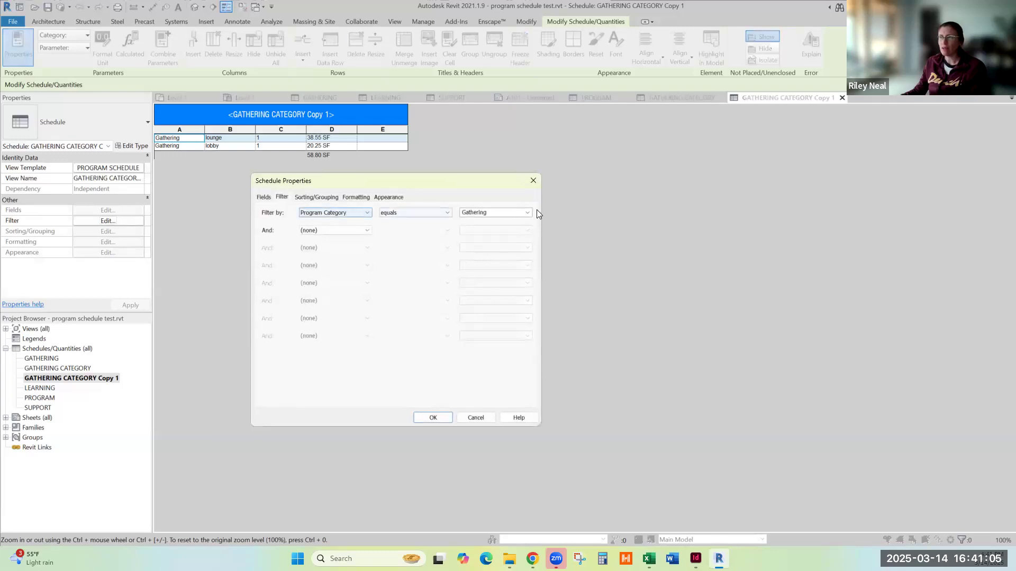
{"action": "left_click", "coordinate": [527, 212]}
{"action": "left_click", "coordinate": [479, 224]}
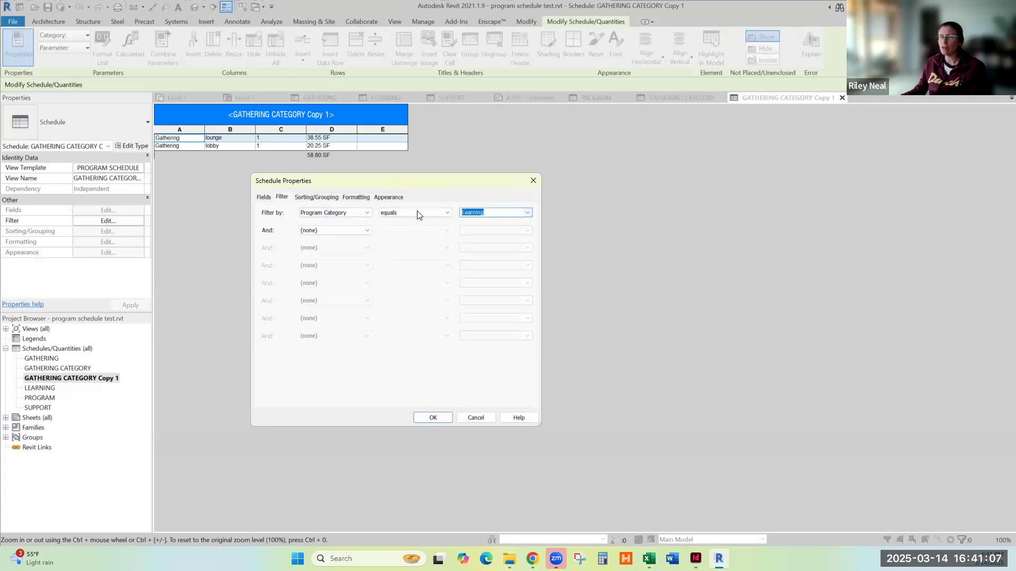
{"action": "left_click", "coordinate": [432, 417]}
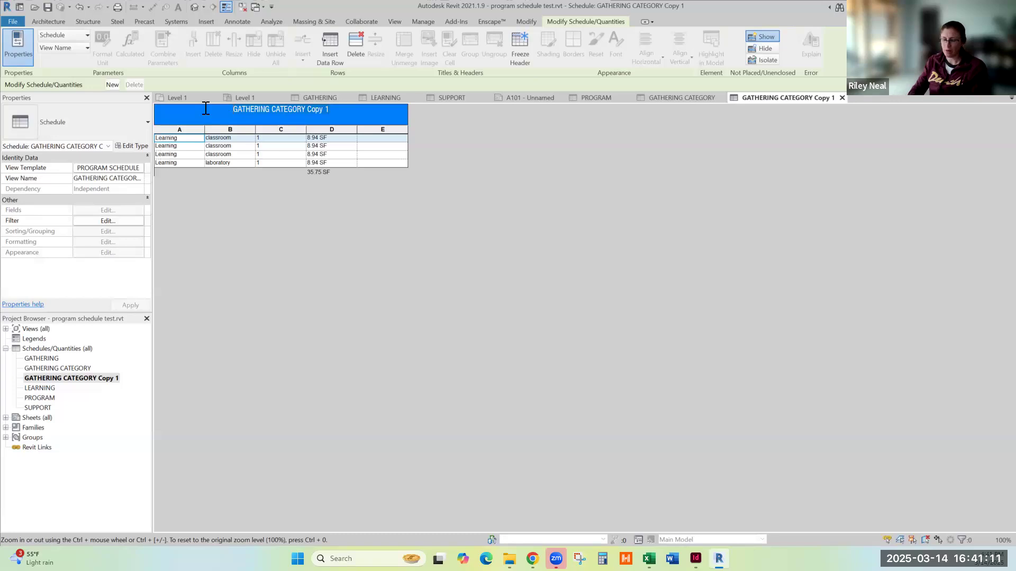
- Try to rename the duplicated schedule's title to LEARNING
{"action": "left_click", "coordinate": [205, 108]}
{"action": "type", "text": "LEARNING"}
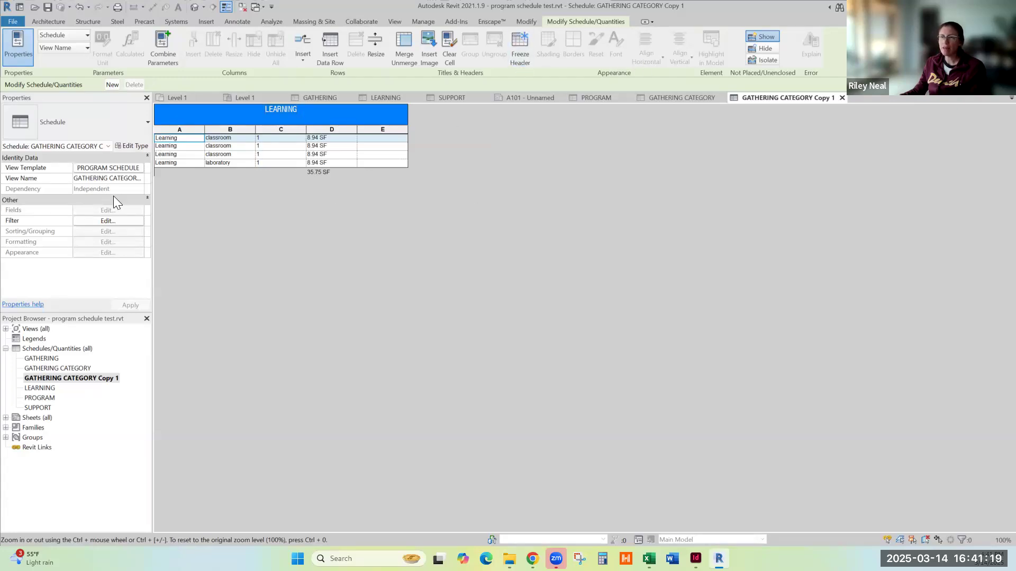
{"action": "left_click", "coordinate": [114, 168]}
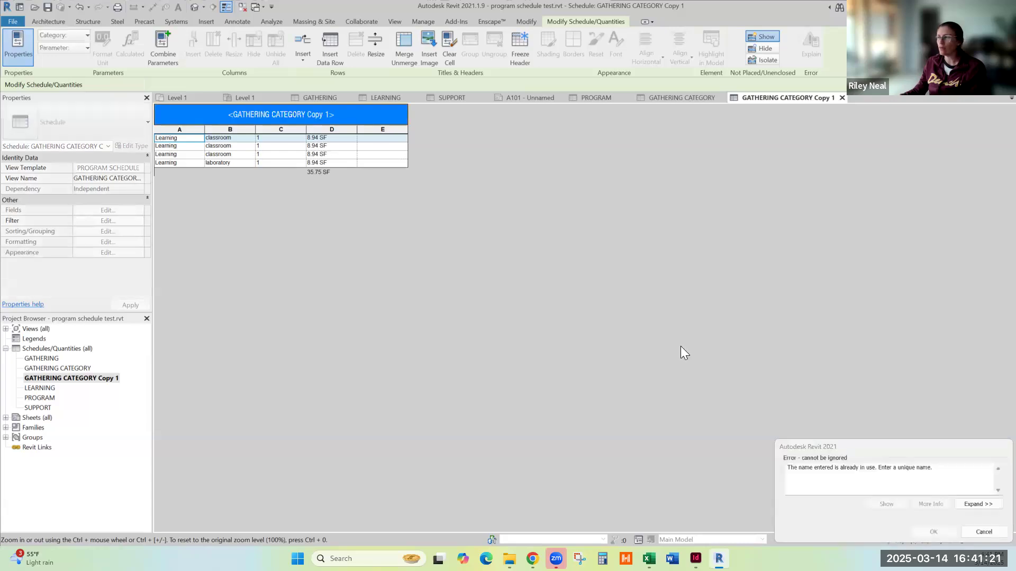
{"action": "left_click", "coordinate": [984, 531]}
- Rename the duplicated schedule's title to LEARNING CATEGORY
{"action": "left_click", "coordinate": [320, 111]}
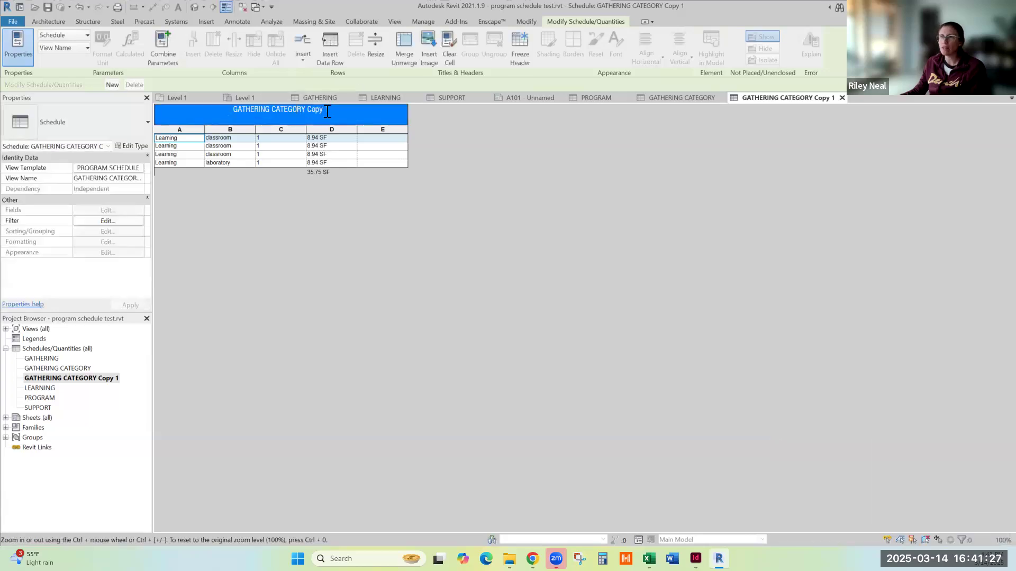
{"action": "type", "text": "LEARN"}
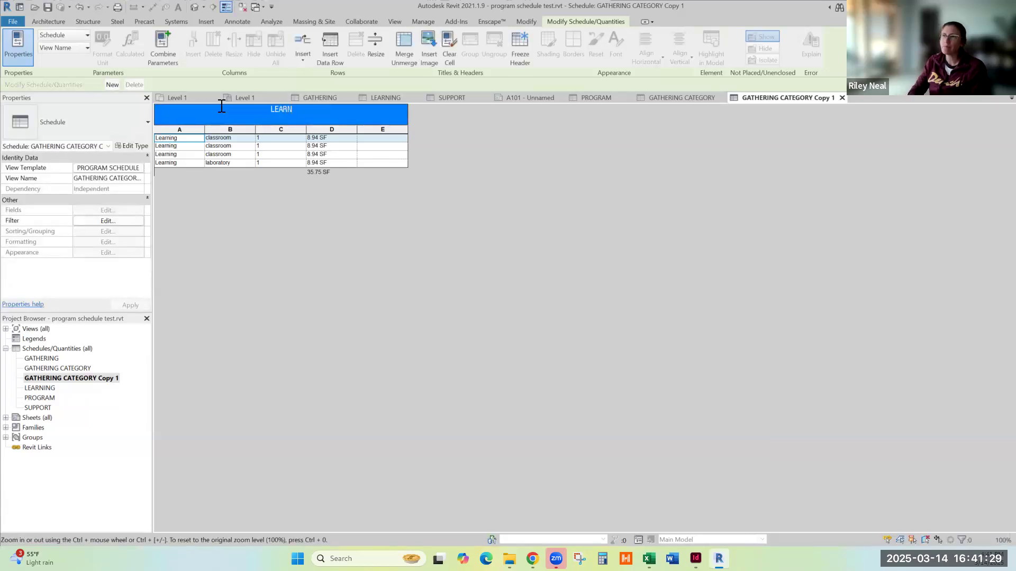
{"action": "type", "text": "ING CATEGORY"}
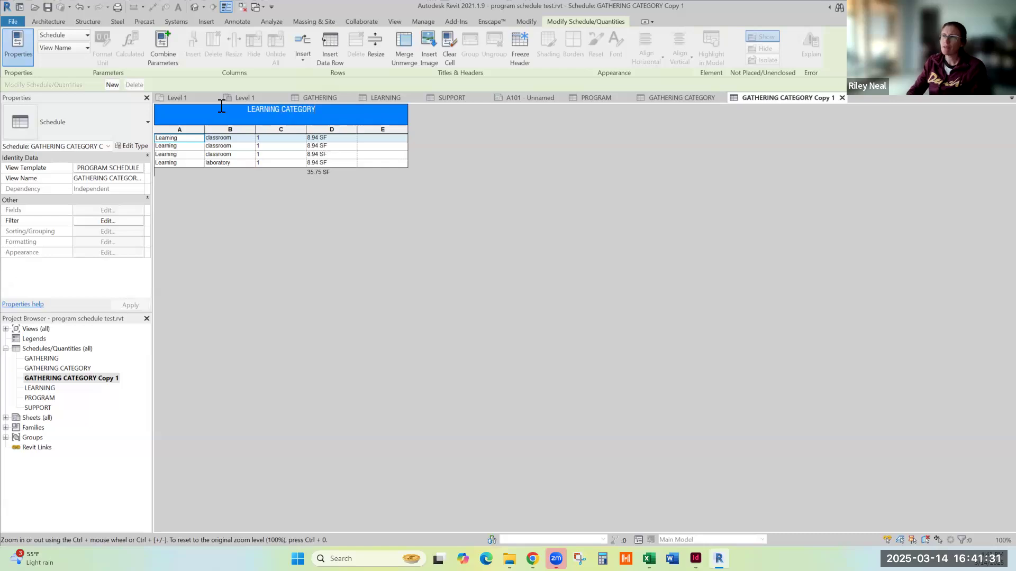
{"action": "left_click", "coordinate": [352, 306]}
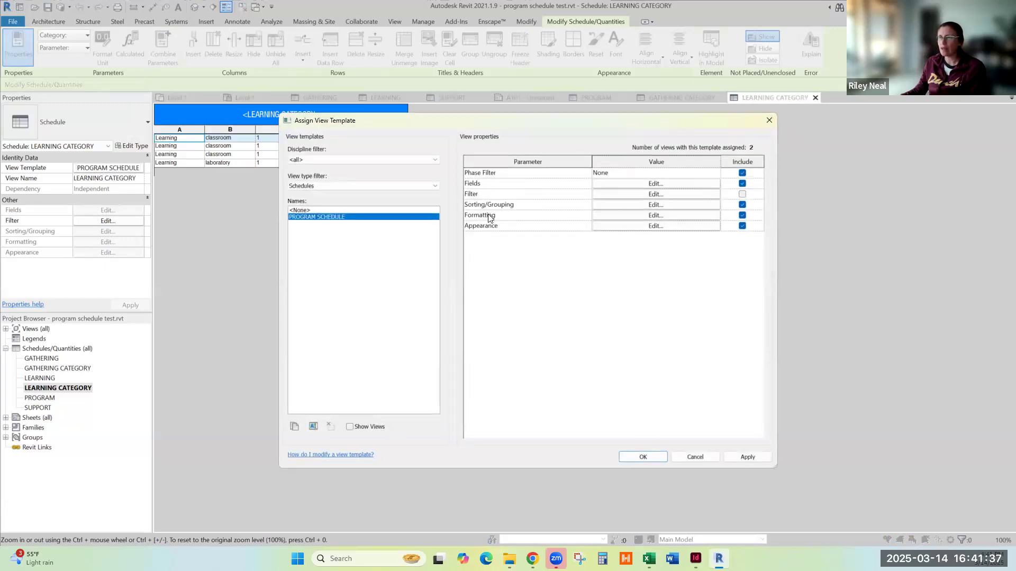
- Exclude the Formatting parameter from the PROGRAM SCHEDULE view template
{"action": "left_click", "coordinate": [742, 216]}
{"action": "left_click", "coordinate": [653, 458]}
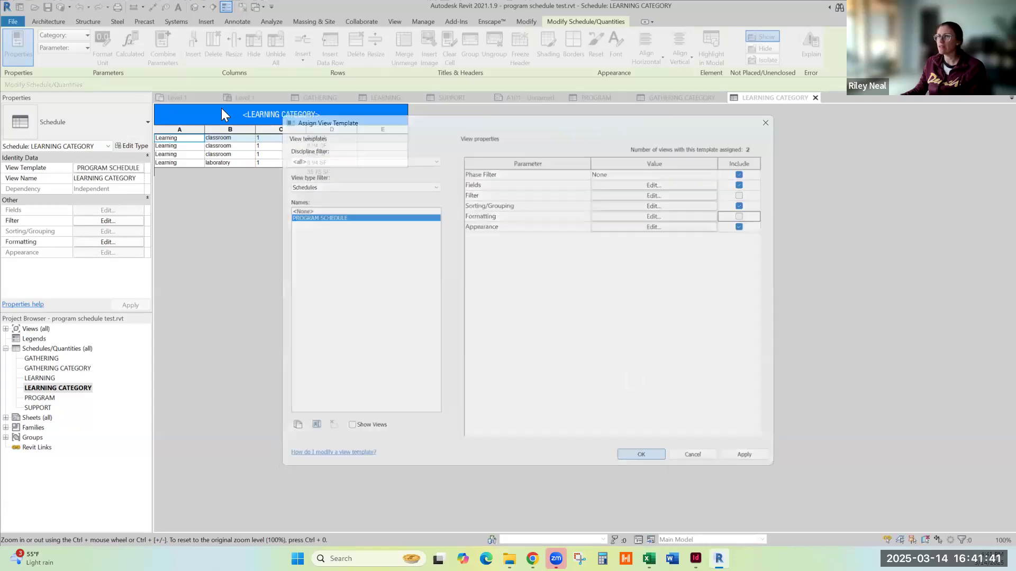
- Include the Formatting parameter and exclude the Appearance parameter in the PROGRAM SCHEDULE view template
{"action": "left_click", "coordinate": [351, 112]}
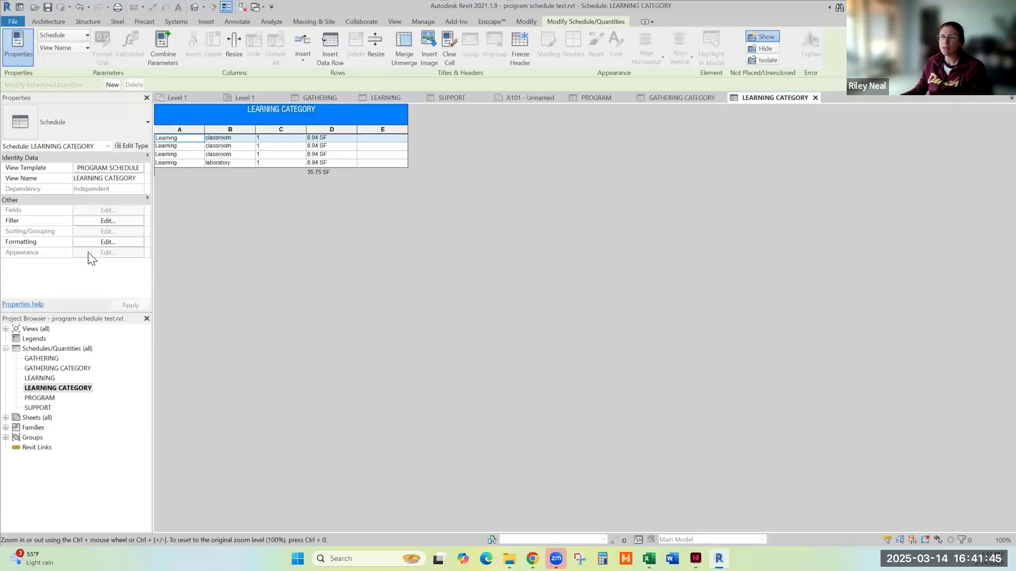
{"action": "left_click", "coordinate": [131, 167]}
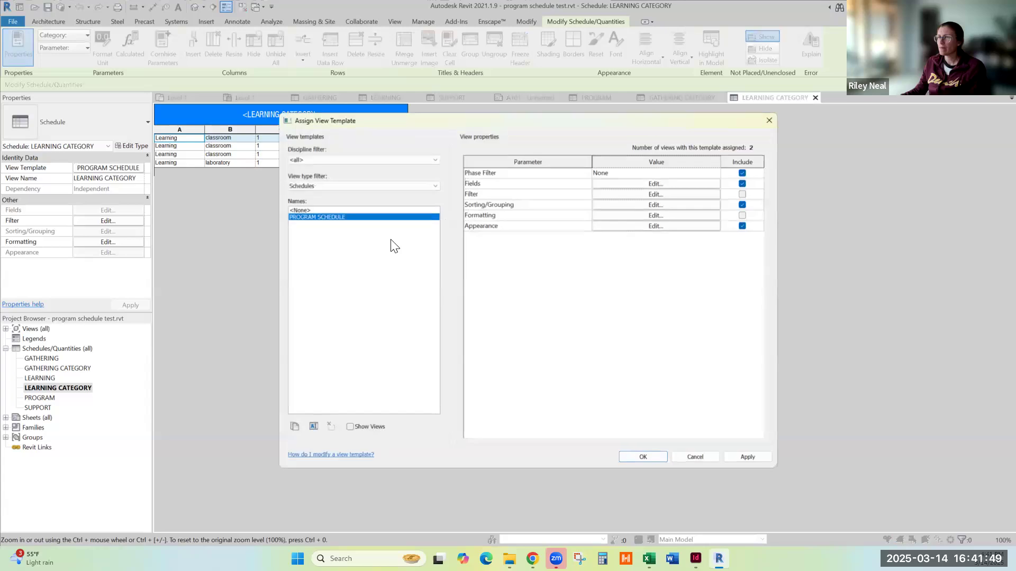
{"action": "left_click", "coordinate": [742, 216]}
{"action": "left_click", "coordinate": [742, 226]}
{"action": "left_click", "coordinate": [646, 459]}
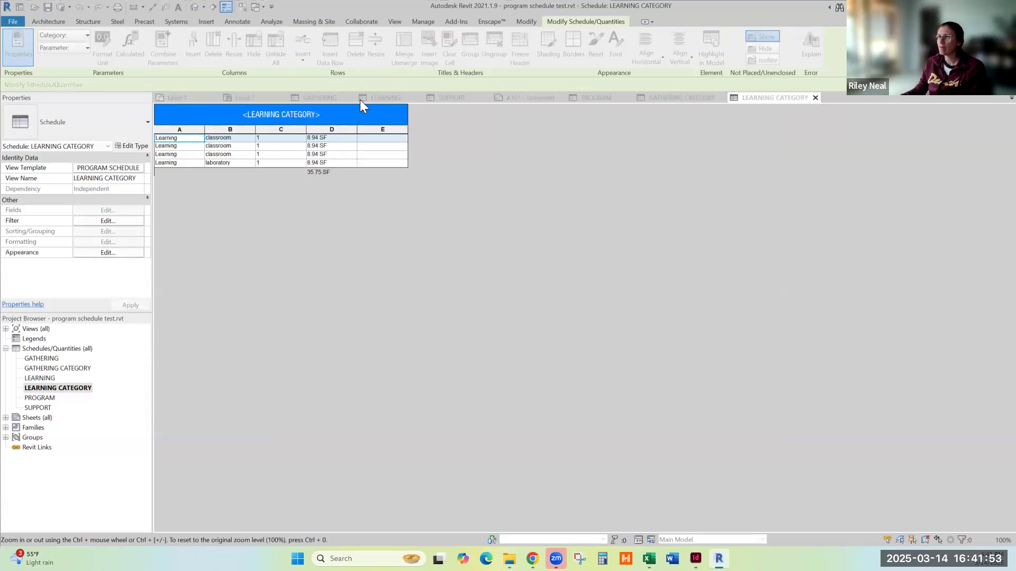
- Shade the LEARNING CATEGORY schedule's title purple, RGB 128-000-255, after trying yellow
{"action": "left_click", "coordinate": [354, 113]}
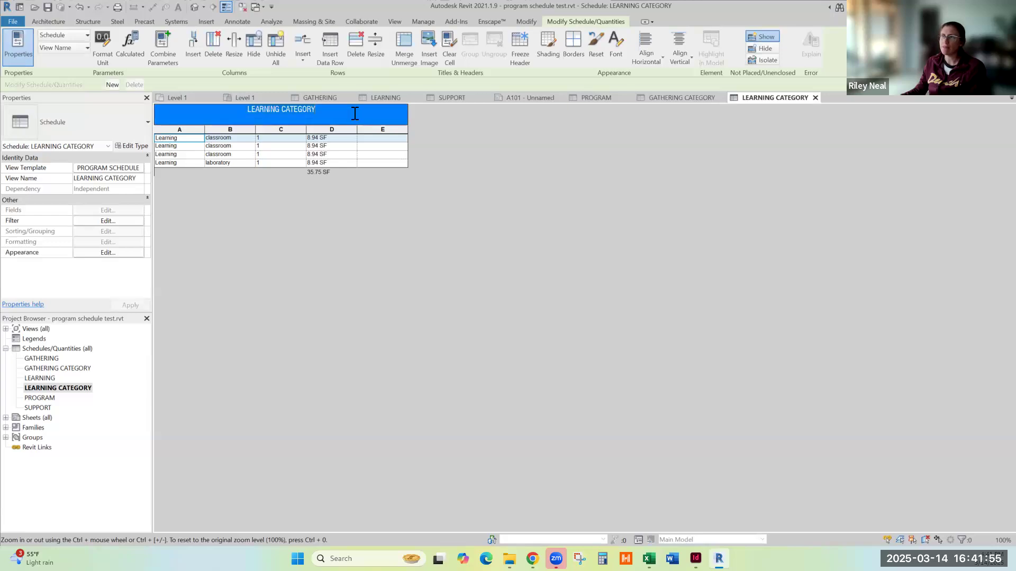
{"action": "left_click", "coordinate": [548, 48]}
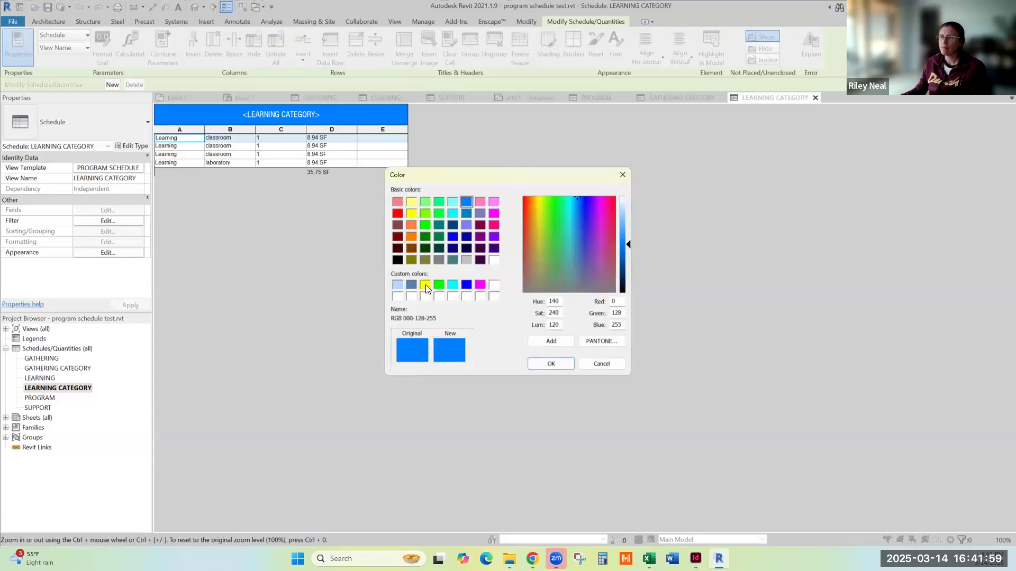
{"action": "left_click", "coordinate": [426, 285]}
{"action": "left_click", "coordinate": [541, 360]}
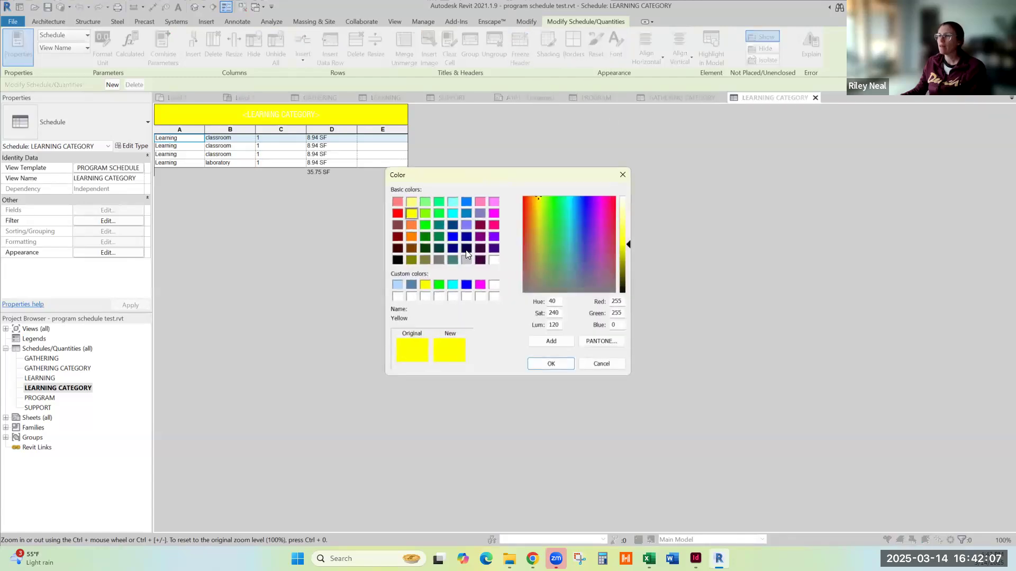
{"action": "left_click", "coordinate": [492, 237]}
{"action": "left_click", "coordinate": [551, 364]}
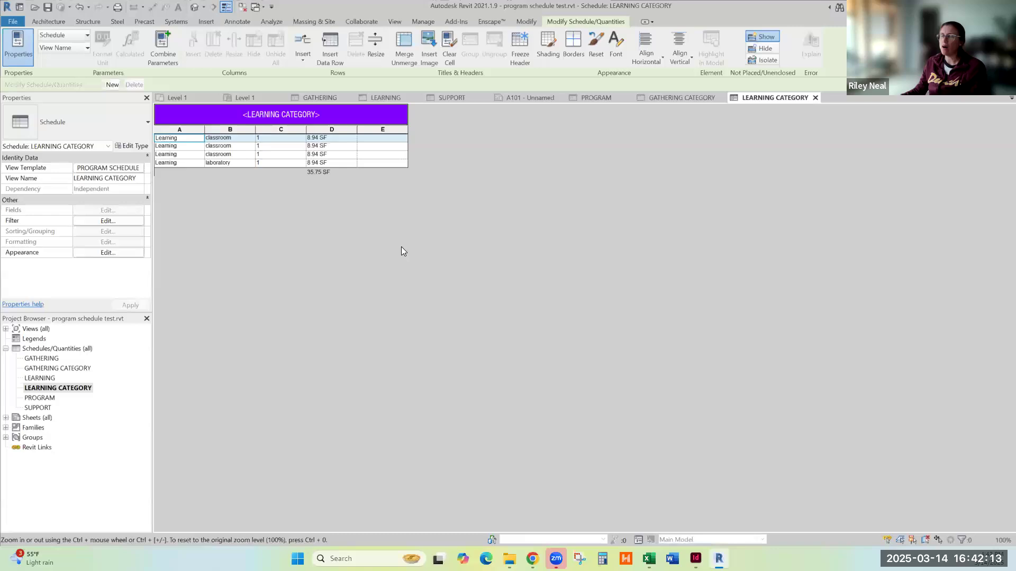
- Duplicate the LEARNING CATEGORY schedule and rename the copy's title to SUPPORT CATEGORY
{"action": "right_click", "coordinate": [78, 389]}
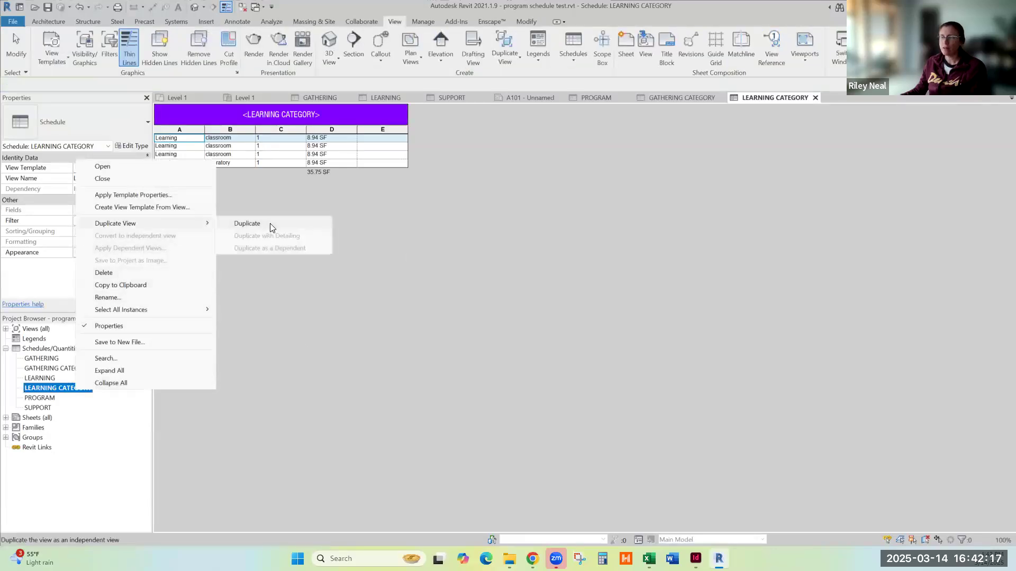
{"action": "left_click", "coordinate": [254, 223]}
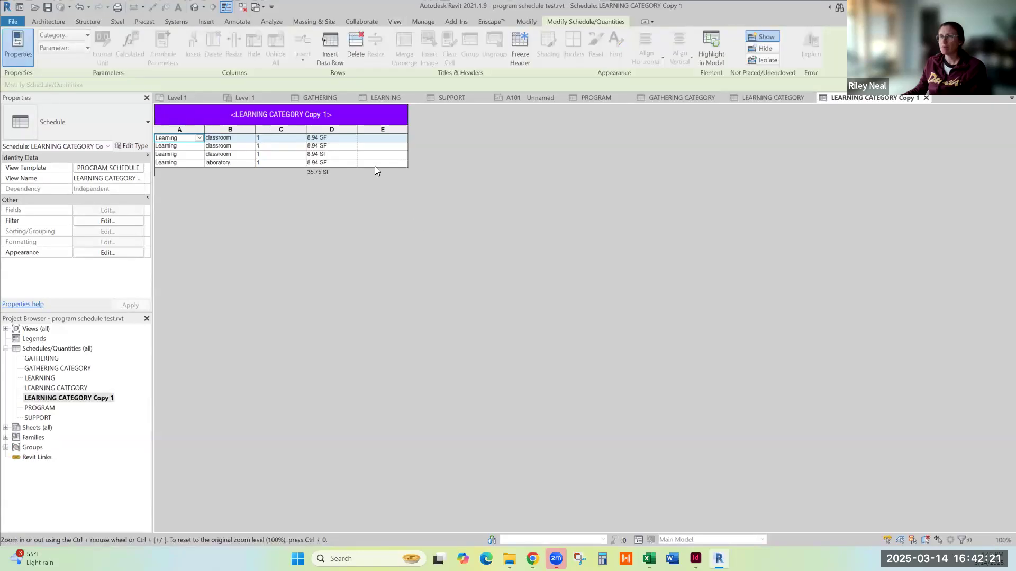
{"action": "left_click", "coordinate": [344, 114]}
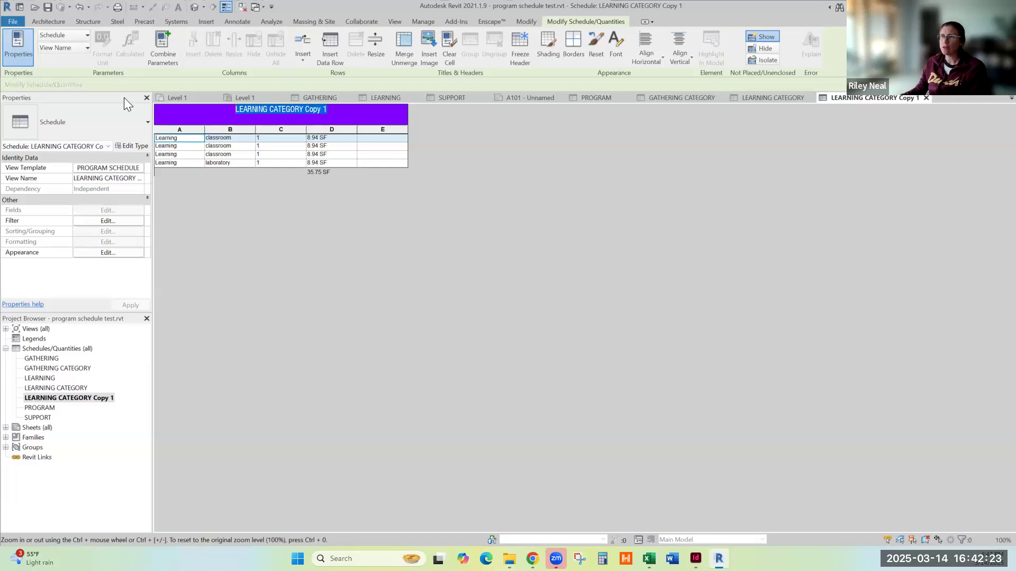
{"action": "type", "text": "SUPPORT "}
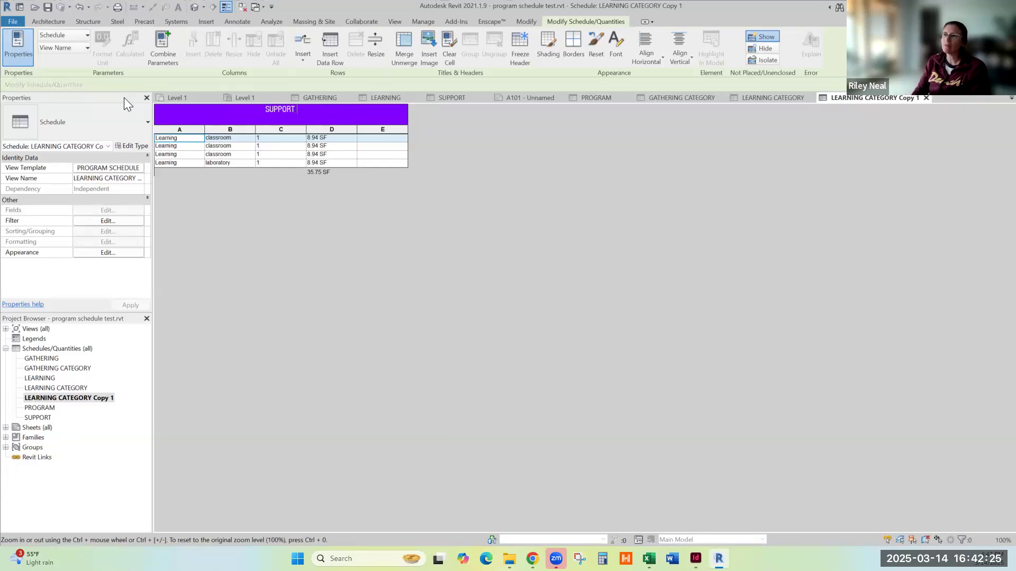
{"action": "type", "text": "CATEGORY"}
{"action": "key", "text": "Return"}
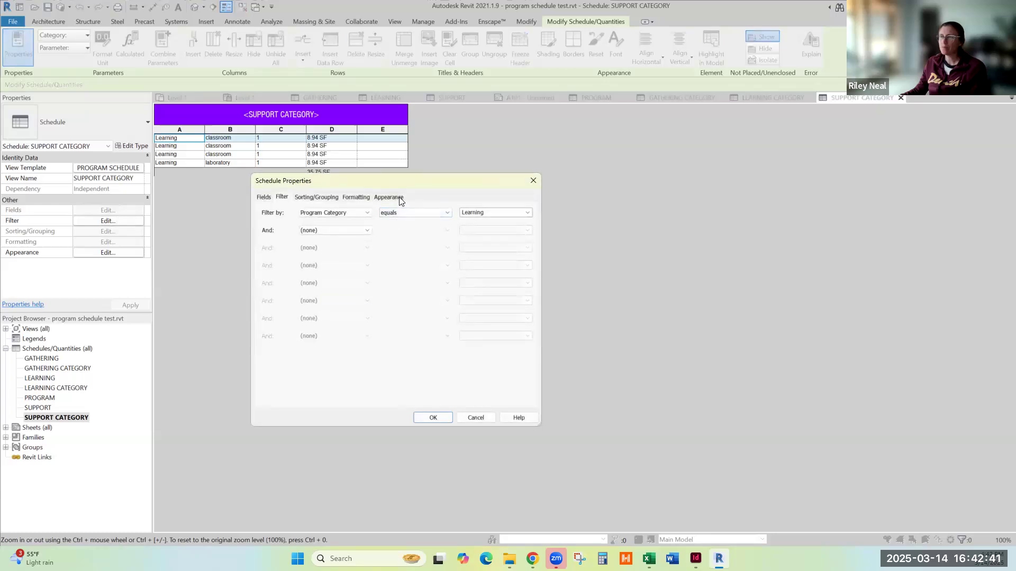
- Change the SUPPORT CATEGORY schedule's filter so that Program Category equals Support
{"action": "double_click", "coordinate": [501, 212]}
{"action": "left_click", "coordinate": [528, 212]}
{"action": "left_click", "coordinate": [468, 235]}
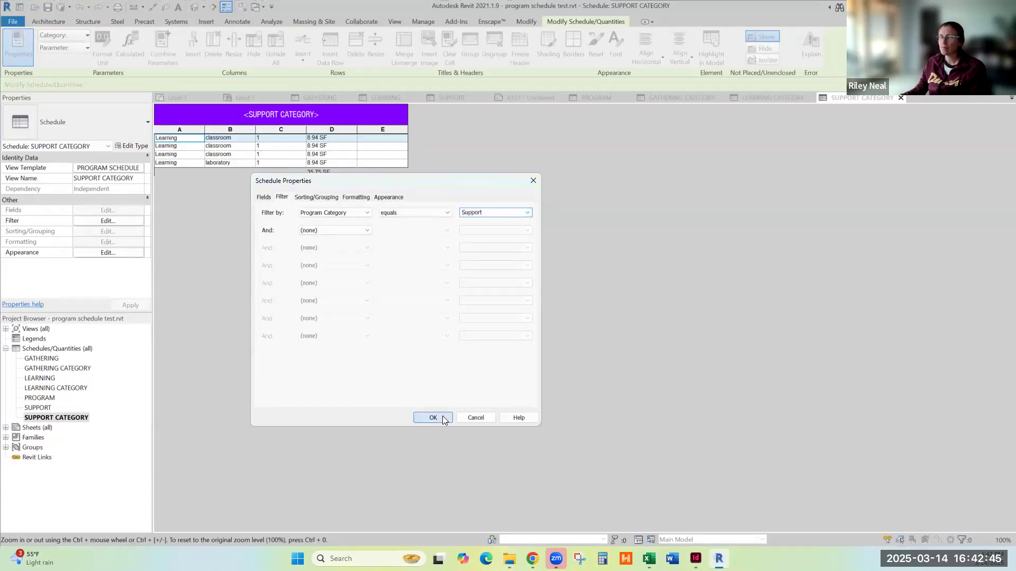
{"action": "left_click", "coordinate": [433, 418]}
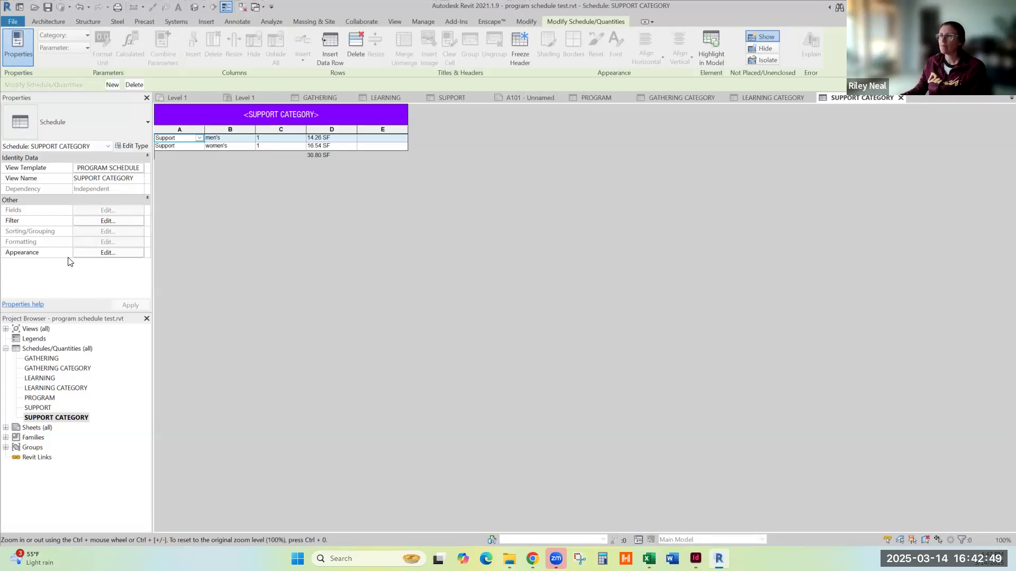
- Shade the SUPPORT CATEGORY schedule's title red
{"action": "left_click", "coordinate": [369, 110]}
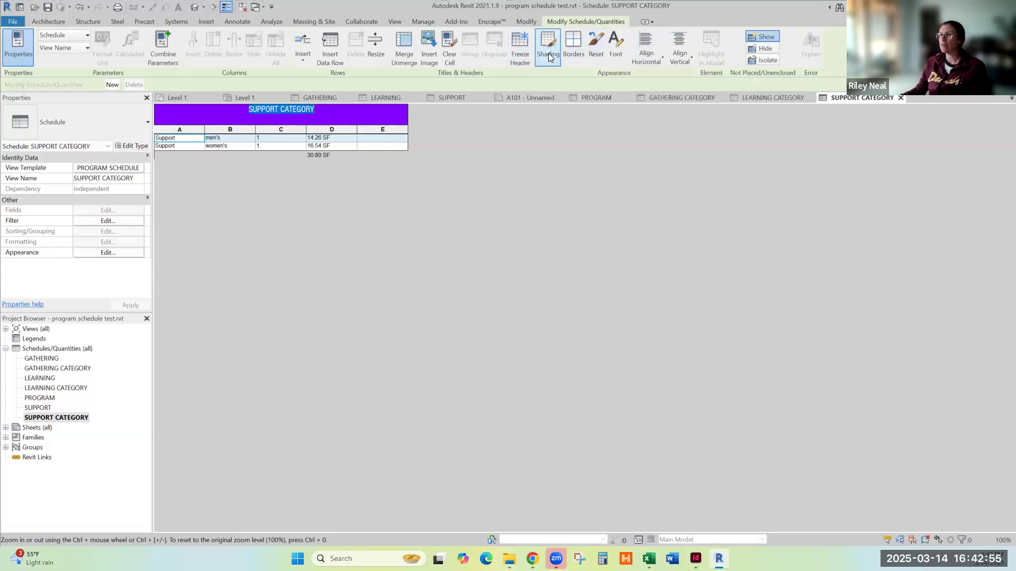
{"action": "left_click", "coordinate": [548, 50]}
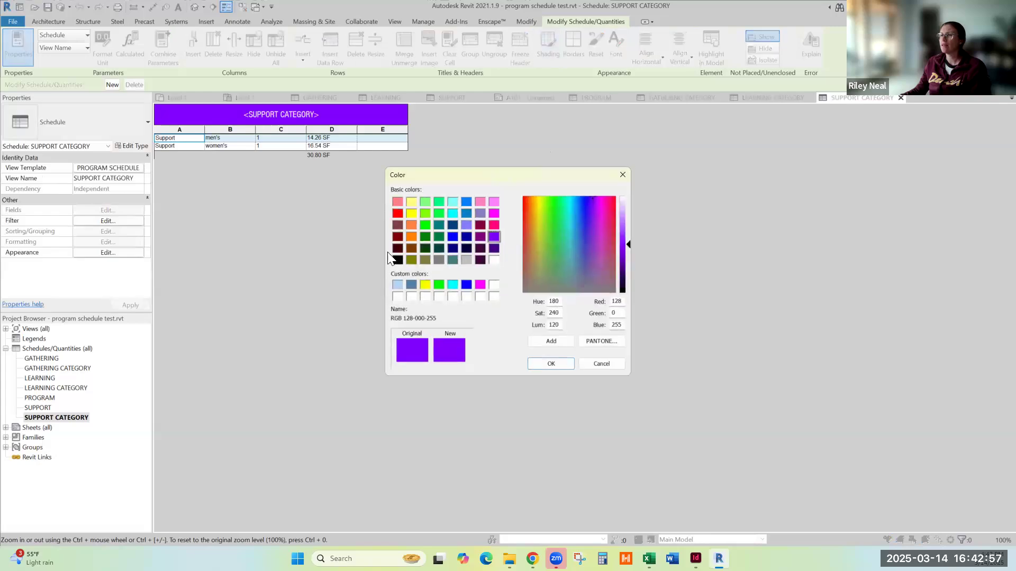
{"action": "left_click", "coordinate": [397, 213]}
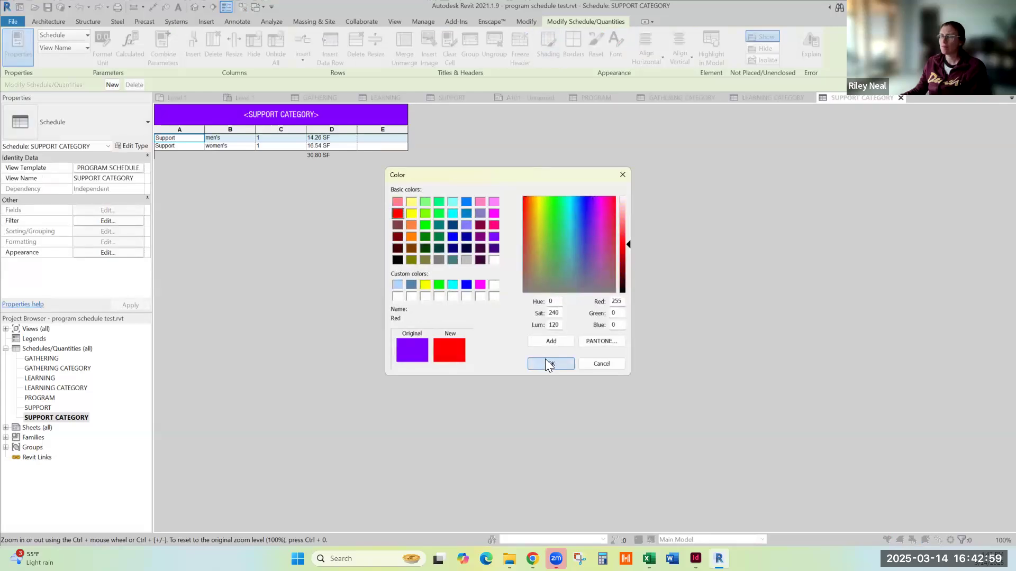
{"action": "left_click", "coordinate": [545, 363]}
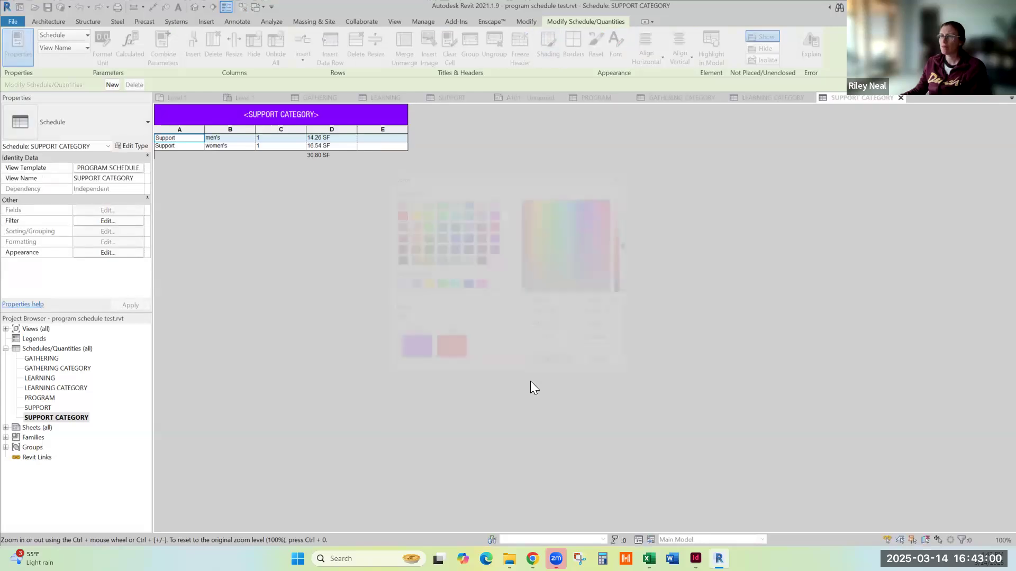
- Close the SUPPORT CATEGORY view and place the GATHERING CATEGORY schedule on sheet A101, beside the existing category headers
{"action": "left_click", "coordinate": [901, 98]}
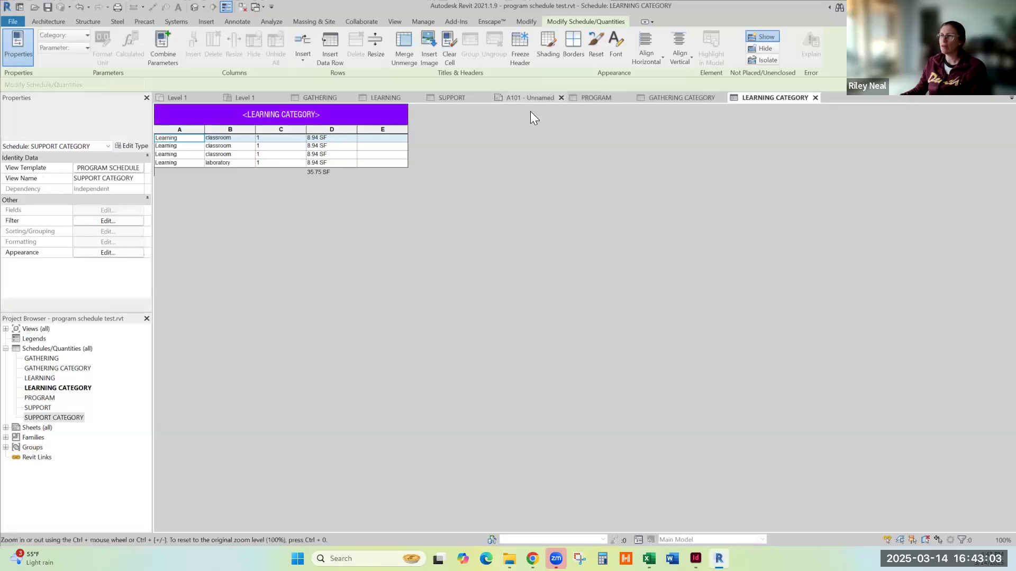
{"action": "left_click", "coordinate": [526, 97]}
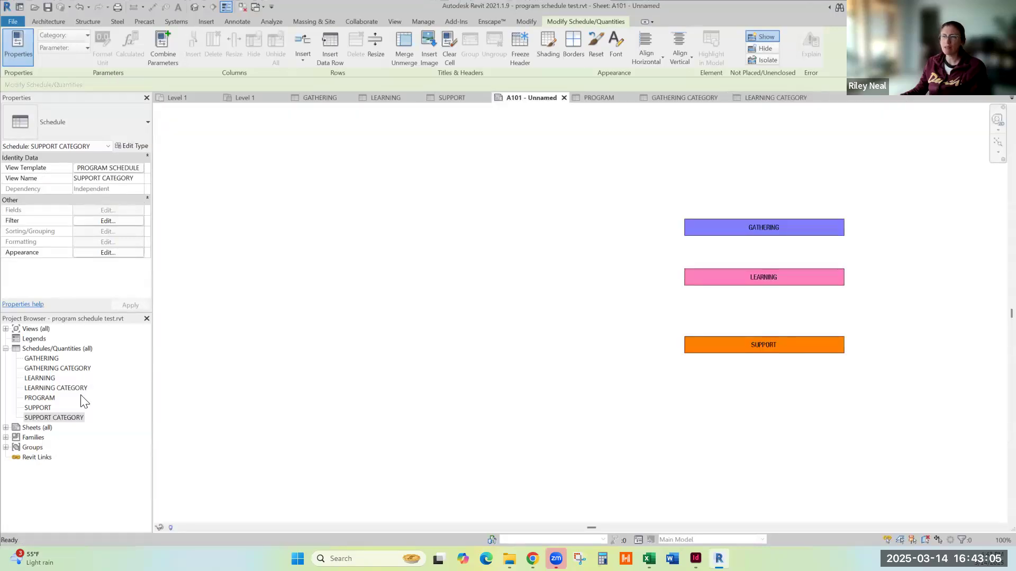
{"action": "left_click", "coordinate": [53, 368]}
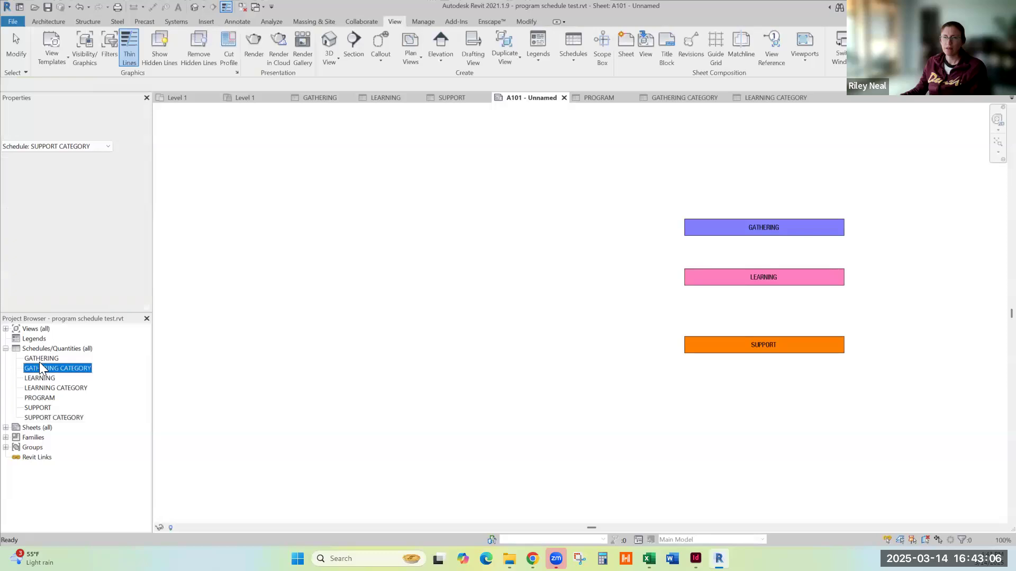
{"action": "left_click", "coordinate": [299, 237]}
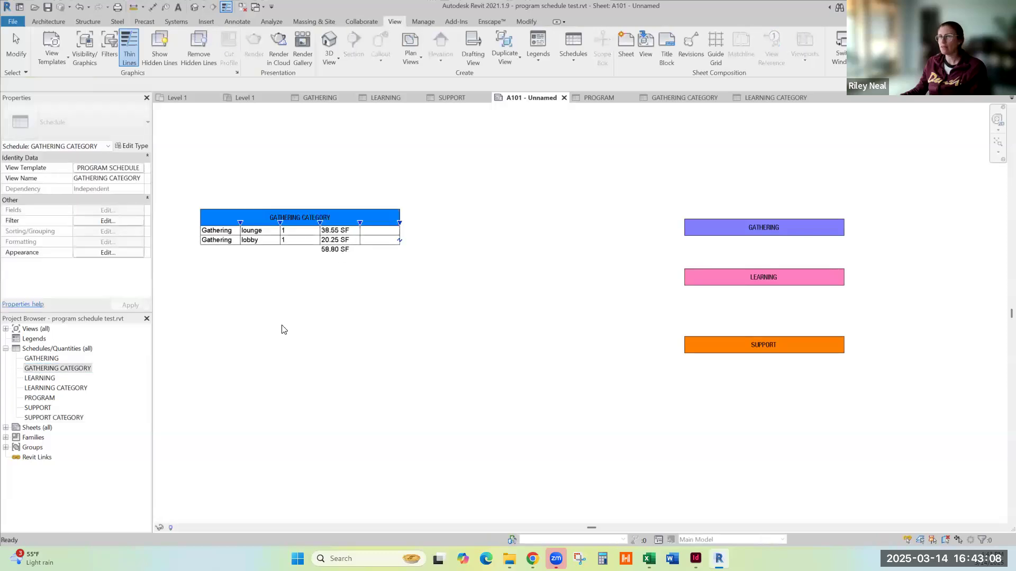
- Place the LEARNING CATEGORY schedule on the sheet below GATHERING CATEGORY and align their left edges
{"action": "left_click", "coordinate": [48, 378]}
{"action": "left_click", "coordinate": [53, 388]}
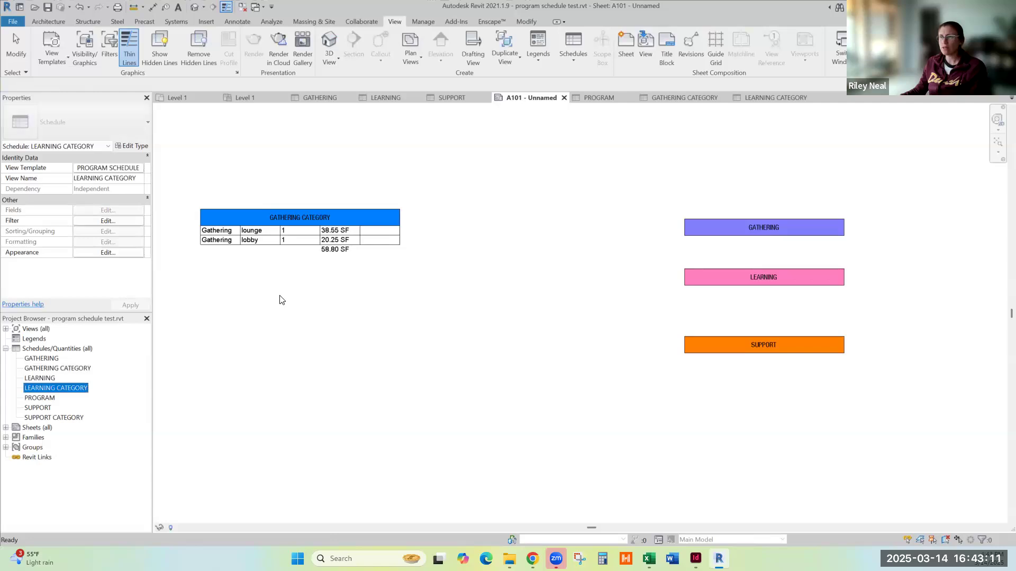
{"action": "left_click", "coordinate": [248, 303]}
{"action": "left_click_drag", "start_coordinate": [256, 295], "coordinate": [283, 300]}
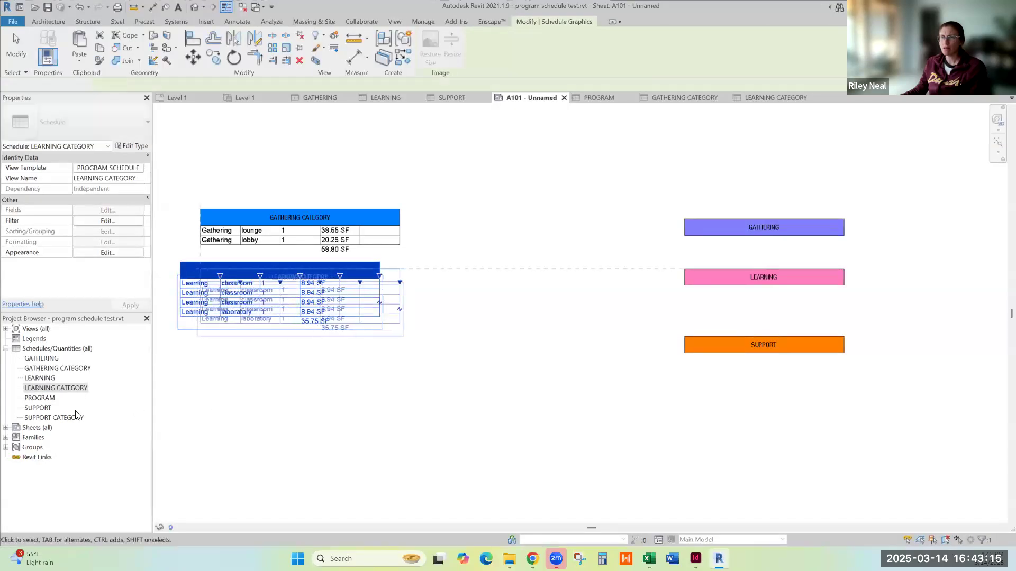
- Place the SUPPORT CATEGORY schedule on the sheet below LEARNING CATEGORY and align it with the schedules above
{"action": "left_click", "coordinate": [262, 375]}
{"action": "left_click", "coordinate": [344, 375]}
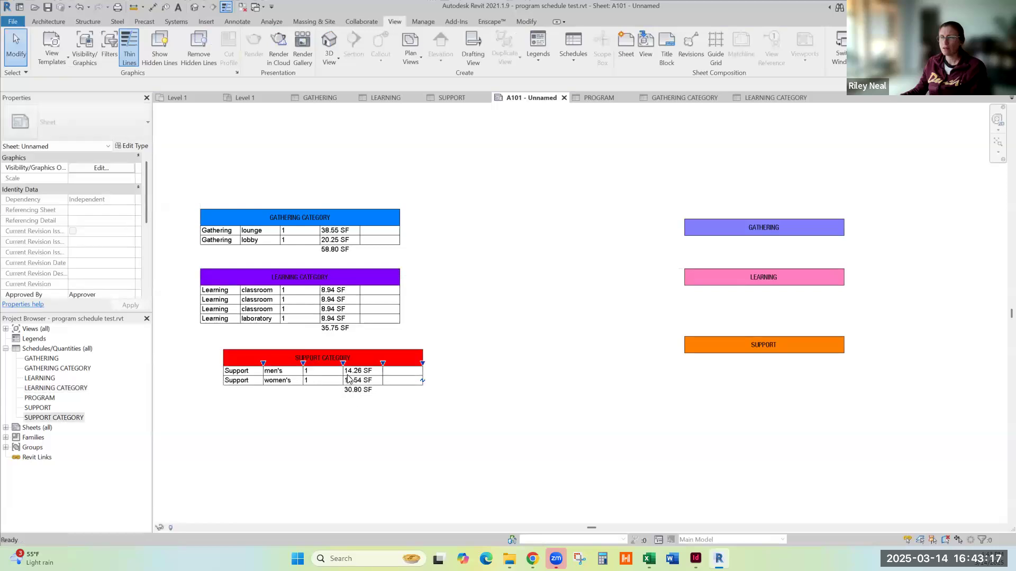
{"action": "left_click", "coordinate": [358, 357]}
{"action": "left_click_drag", "start_coordinate": [357, 371], "coordinate": [334, 372]}
{"action": "left_click", "coordinate": [426, 483]}
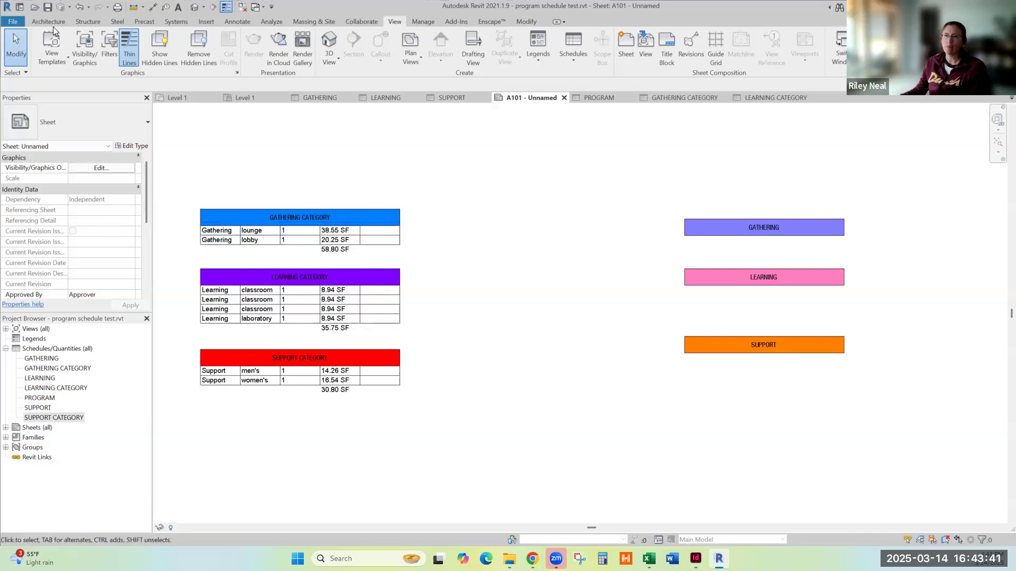
- Add the Number field to the scheduled fields of the PROGRAM SCHEDULE view template
{"action": "left_click", "coordinate": [52, 62]}
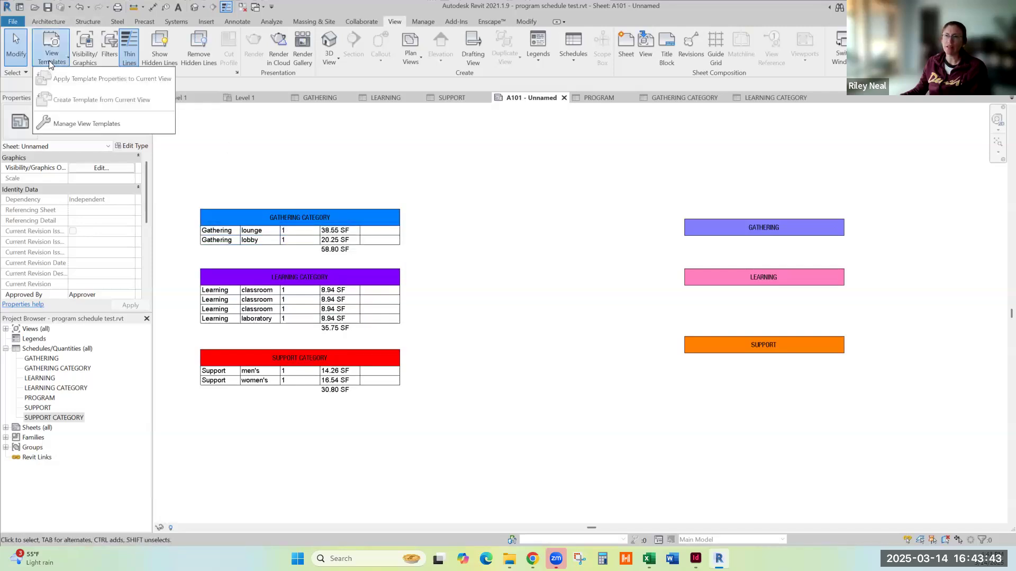
{"action": "left_click", "coordinate": [94, 123]}
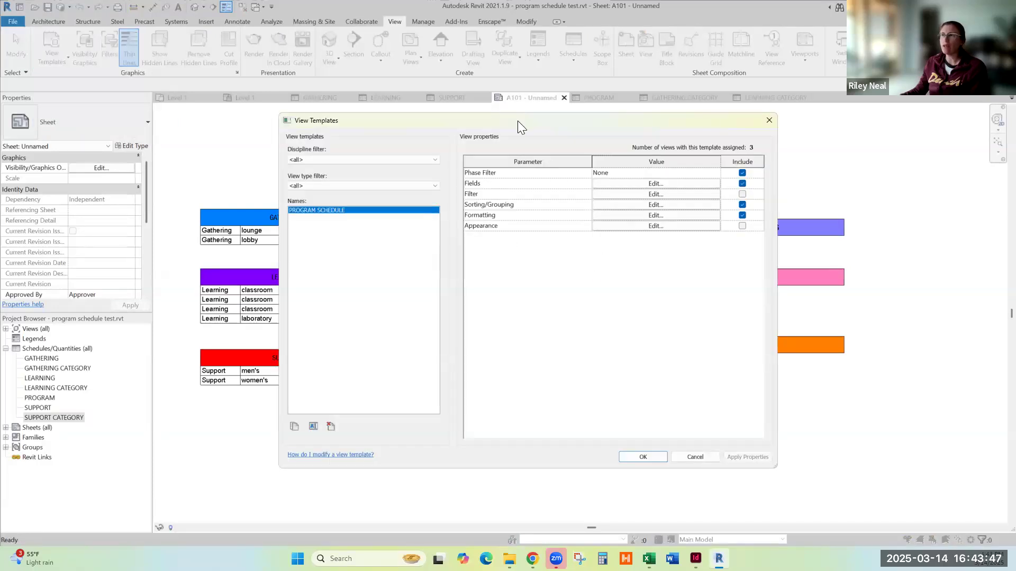
{"action": "left_click_drag", "start_coordinate": [517, 121], "coordinate": [686, 113]}
{"action": "left_click", "coordinate": [813, 171]}
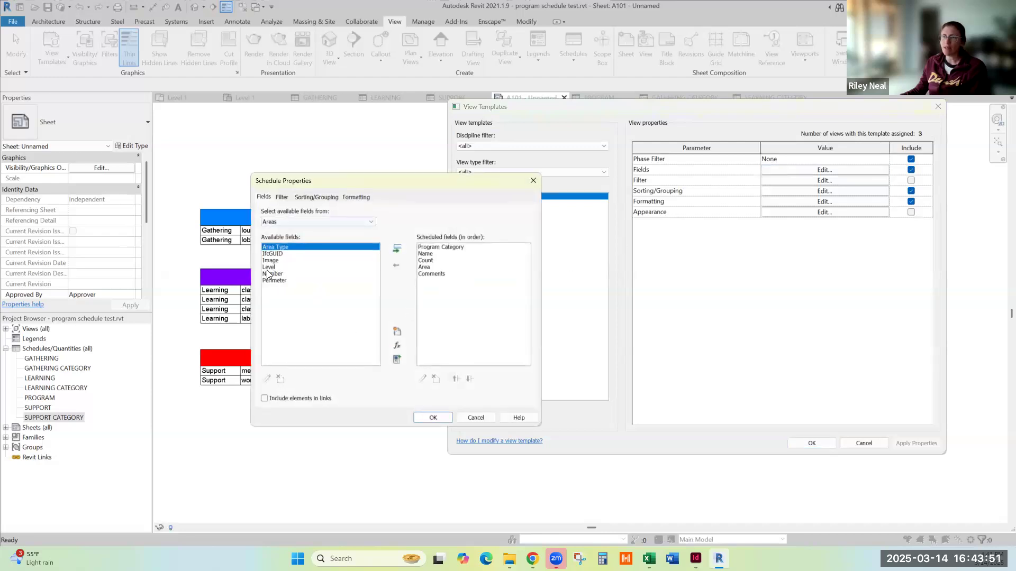
{"action": "left_click", "coordinate": [271, 261]}
{"action": "left_click", "coordinate": [273, 274]}
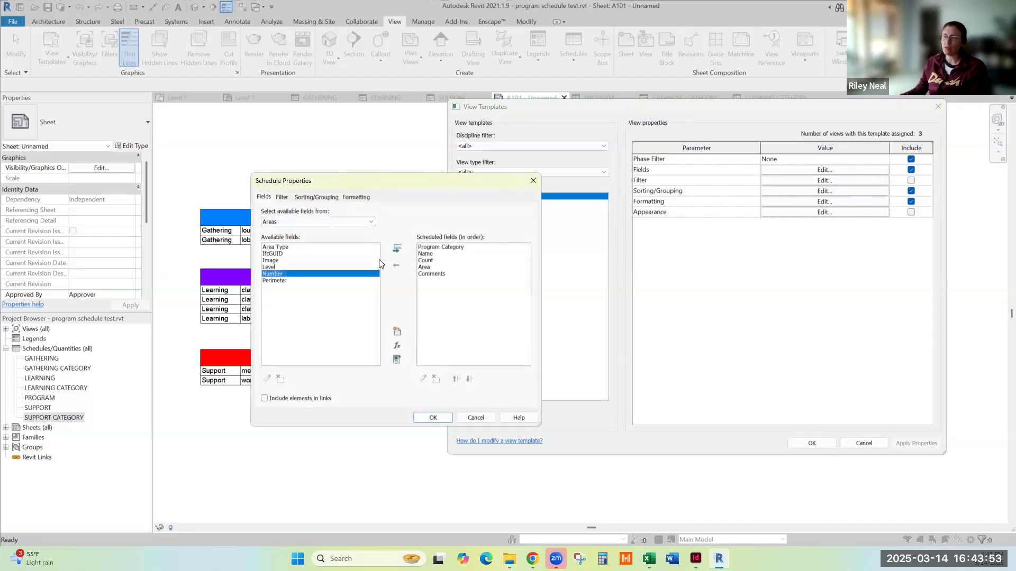
{"action": "left_click", "coordinate": [397, 248]}
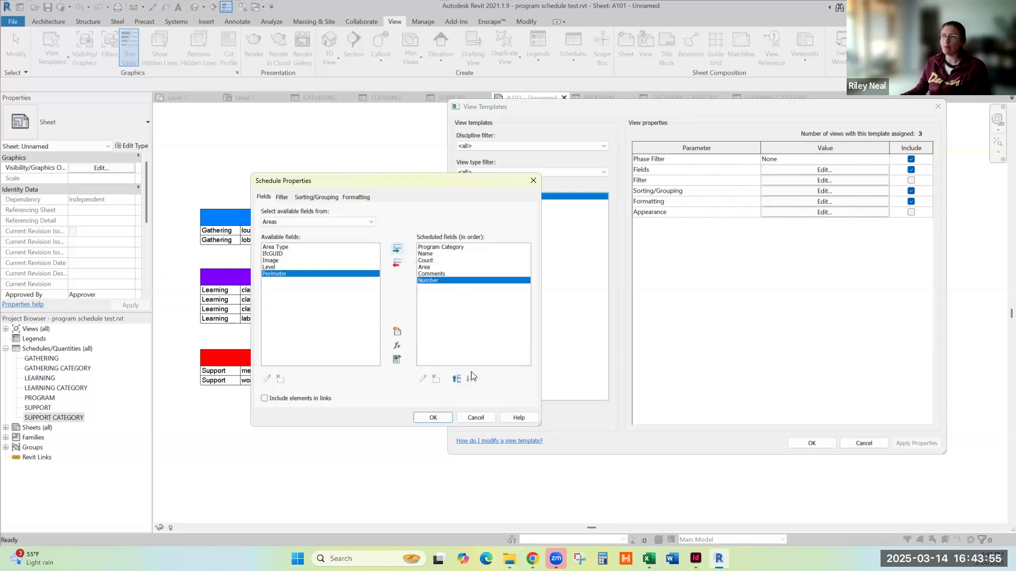
- Move the Number field directly after Name in the template's field order and apply the template changes
{"action": "left_click", "coordinate": [457, 382]}
{"action": "left_click", "coordinate": [457, 382]}
{"action": "left_click", "coordinate": [457, 382]}
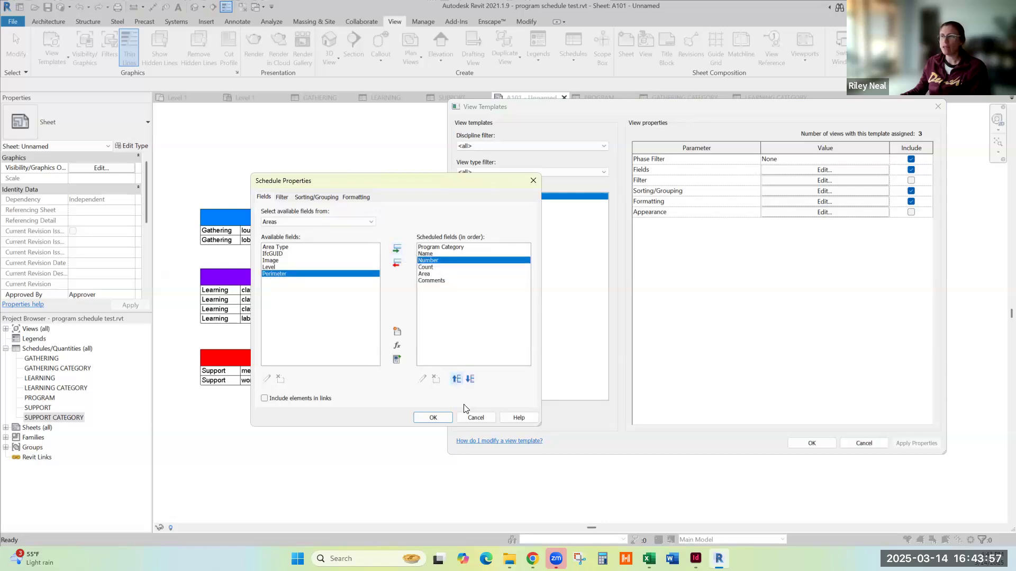
{"action": "left_click", "coordinate": [433, 418]}
{"action": "left_click", "coordinate": [818, 445]}
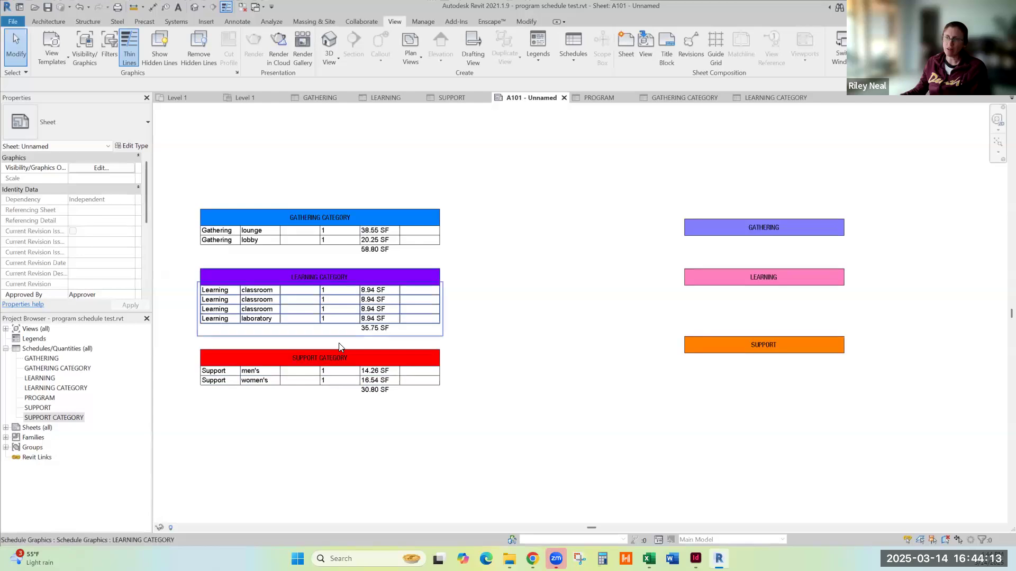
{"action": "left_click", "coordinate": [217, 373]}
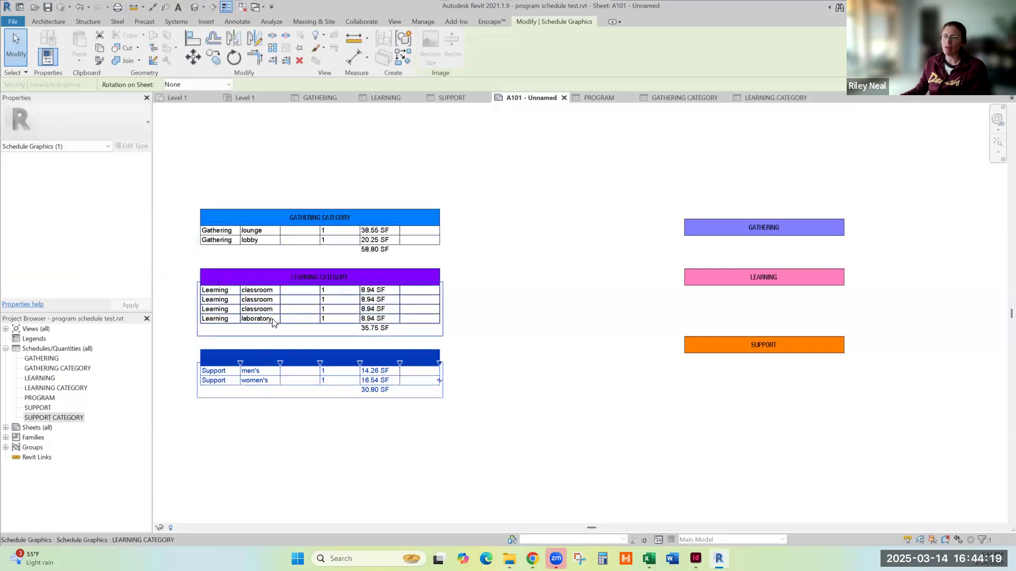
{"action": "left_click", "coordinate": [235, 136]}
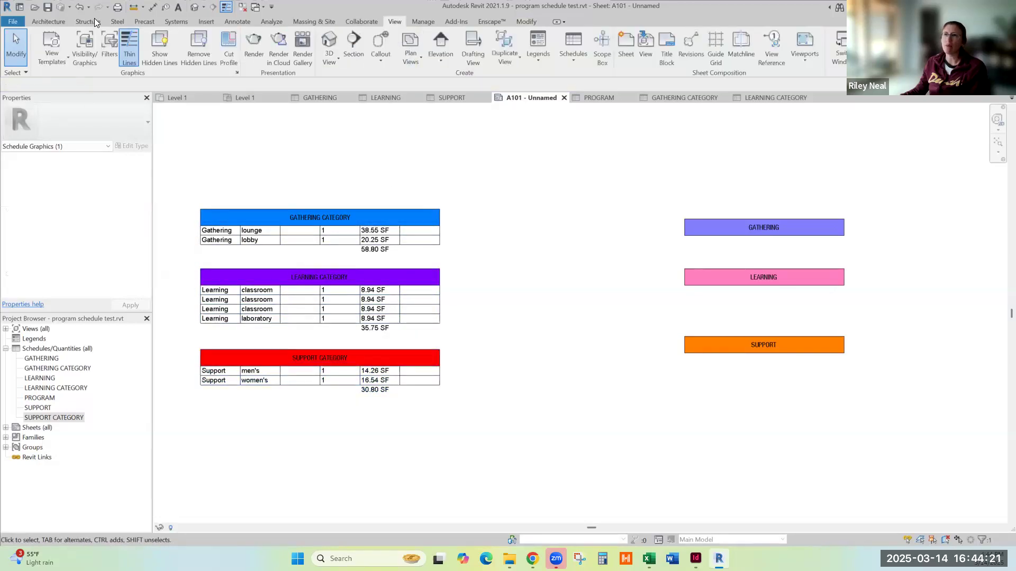
- Hide the Program Category field in the PROGRAM SCHEDULE view template's formatting and apply the template changes
{"action": "left_click", "coordinate": [51, 57]}
{"action": "left_click", "coordinate": [83, 126]}
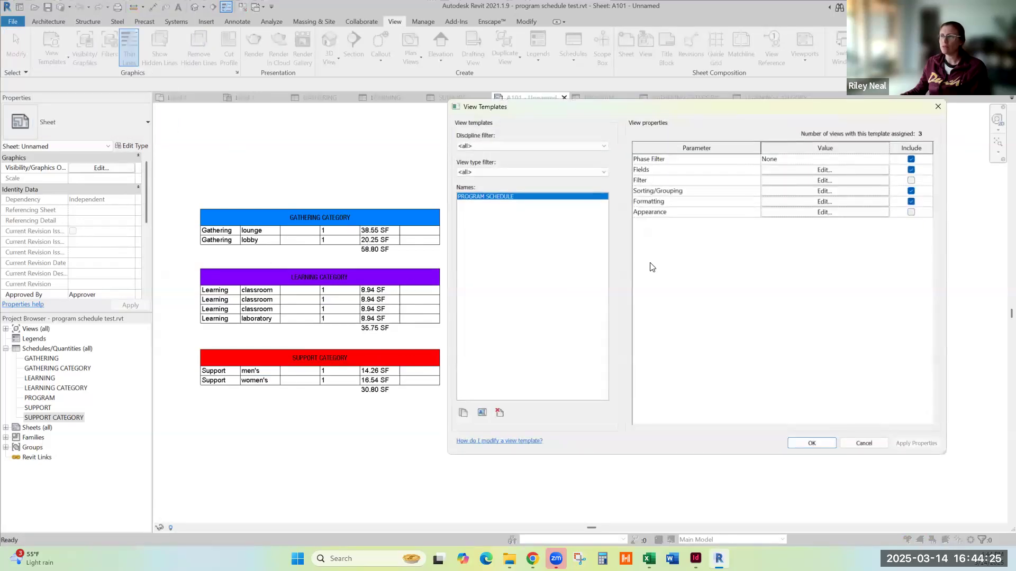
{"action": "left_click", "coordinate": [855, 201]}
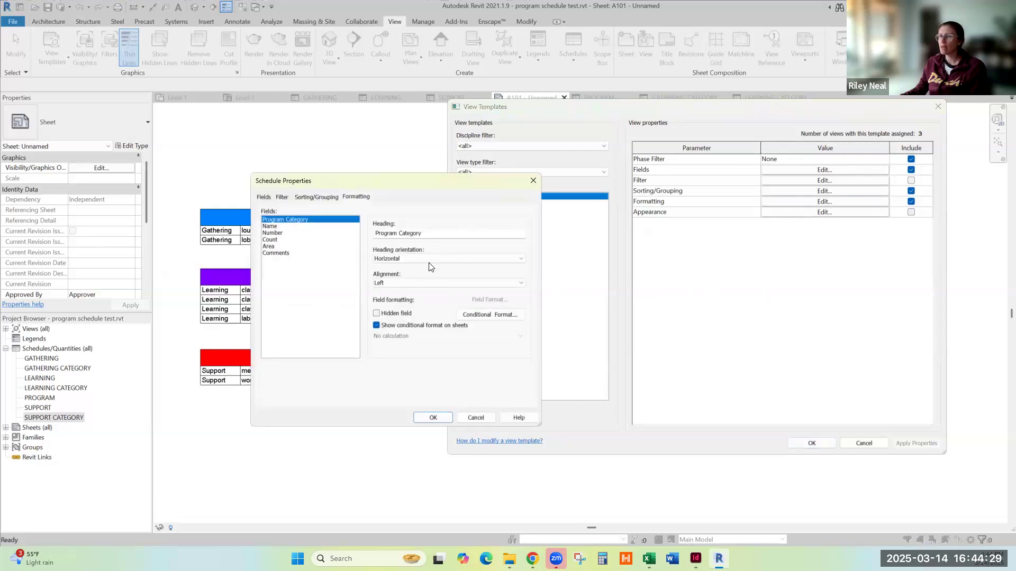
{"action": "left_click", "coordinate": [376, 314]}
{"action": "left_click", "coordinate": [428, 416]}
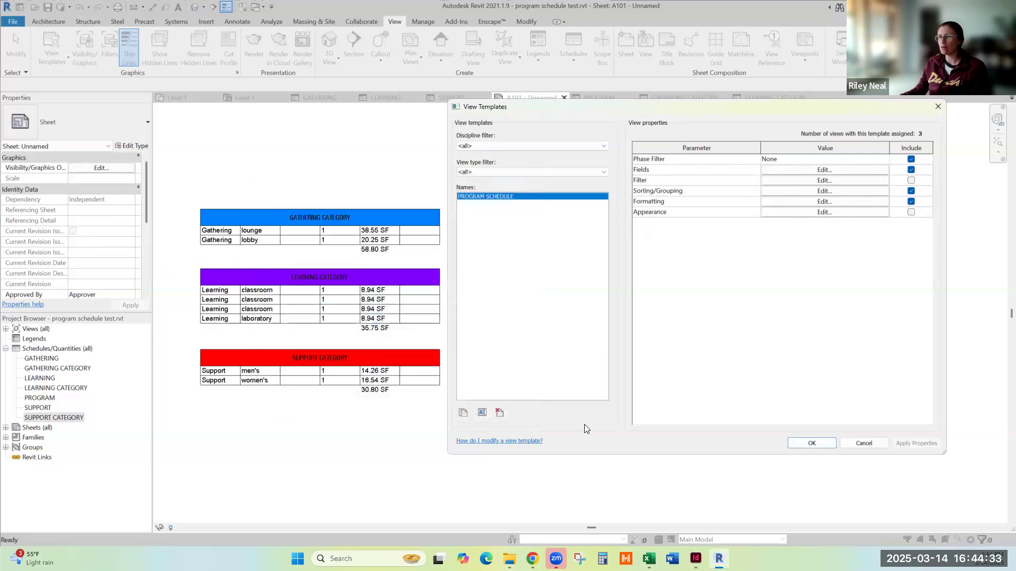
{"action": "left_click", "coordinate": [810, 443]}
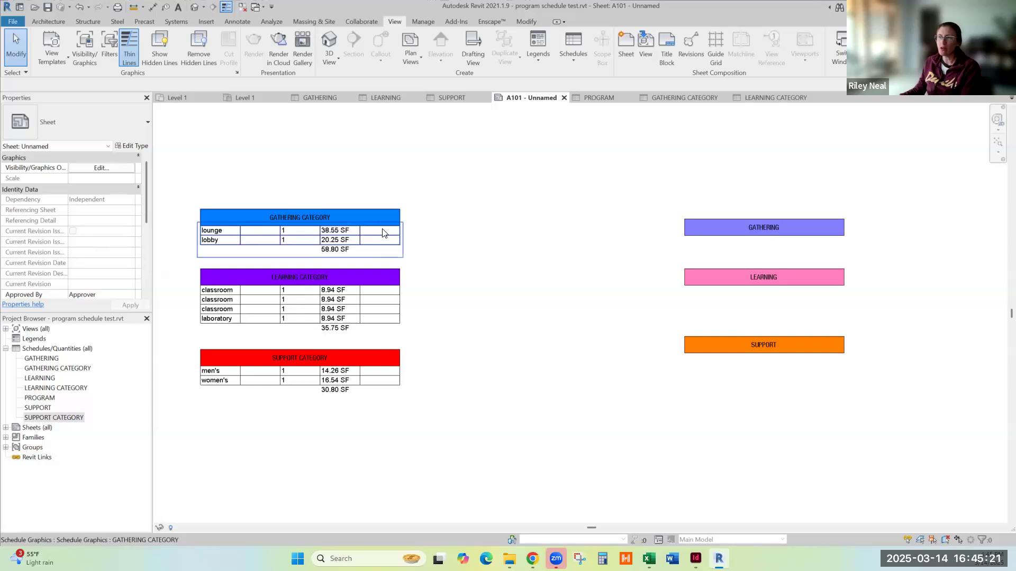
- Widen the last column of the GATHERING CATEGORY, LEARNING CATEGORY and SUPPORT CATEGORY schedules on the sheet to matching widths
{"action": "left_click", "coordinate": [401, 214]}
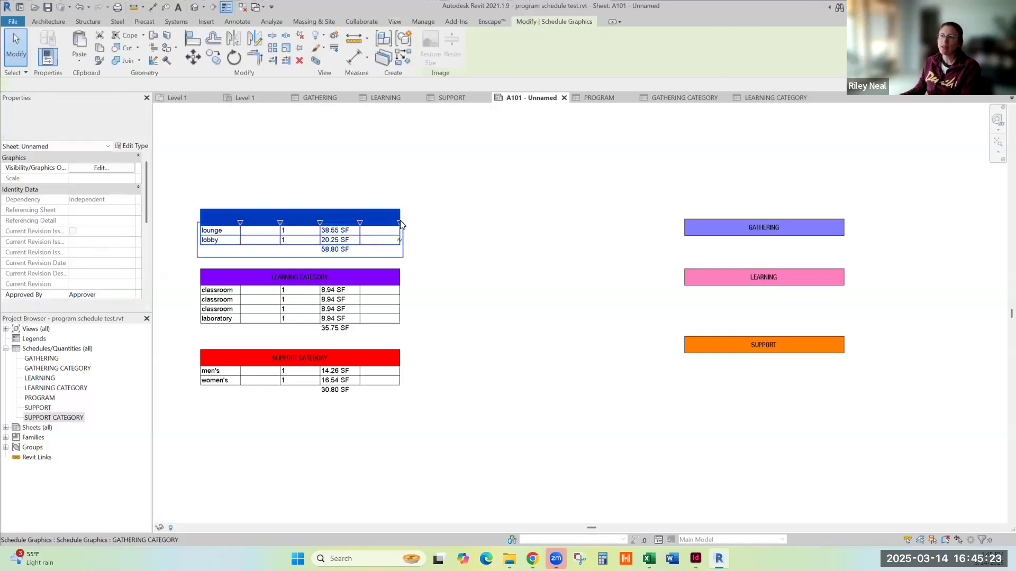
{"action": "left_click_drag", "start_coordinate": [400, 220], "coordinate": [457, 223]}
{"action": "left_click", "coordinate": [390, 281]}
{"action": "left_click_drag", "start_coordinate": [400, 285], "coordinate": [457, 250]}
{"action": "left_click", "coordinate": [318, 233]}
{"action": "left_click", "coordinate": [362, 335]}
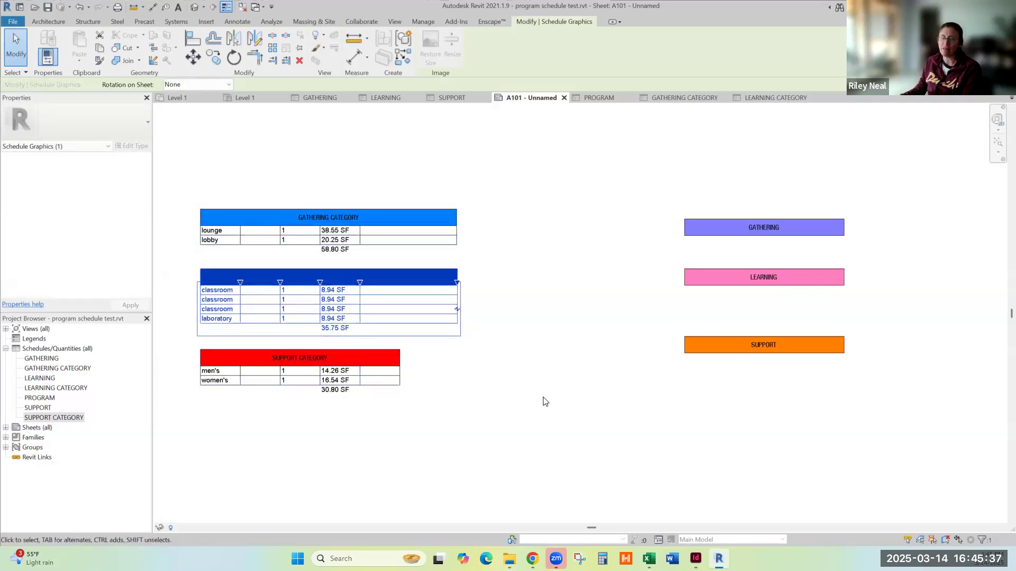
{"action": "left_click", "coordinate": [397, 360]}
{"action": "left_click_drag", "start_coordinate": [437, 350], "coordinate": [458, 344]}
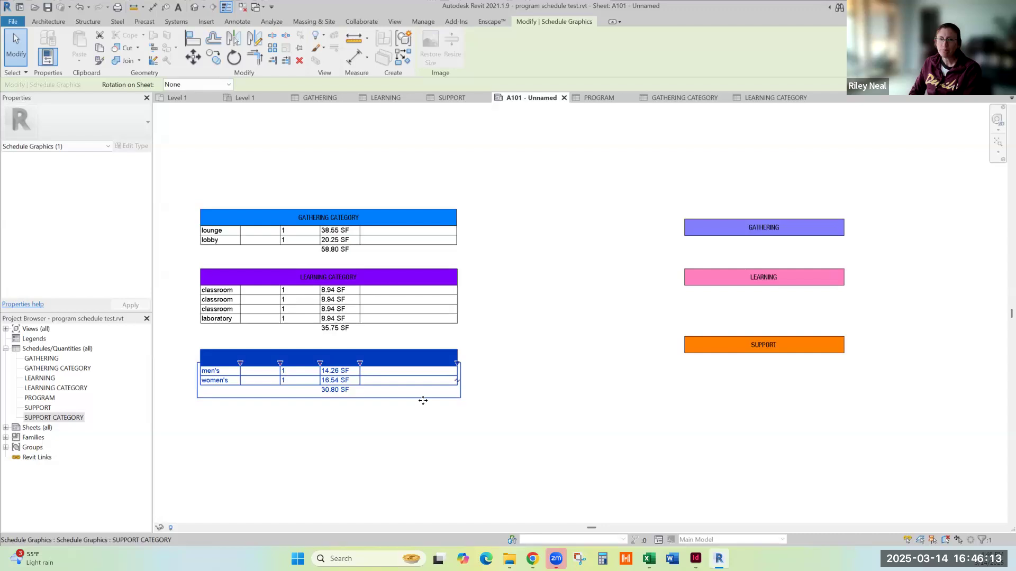
{"action": "left_click", "coordinate": [562, 401]}
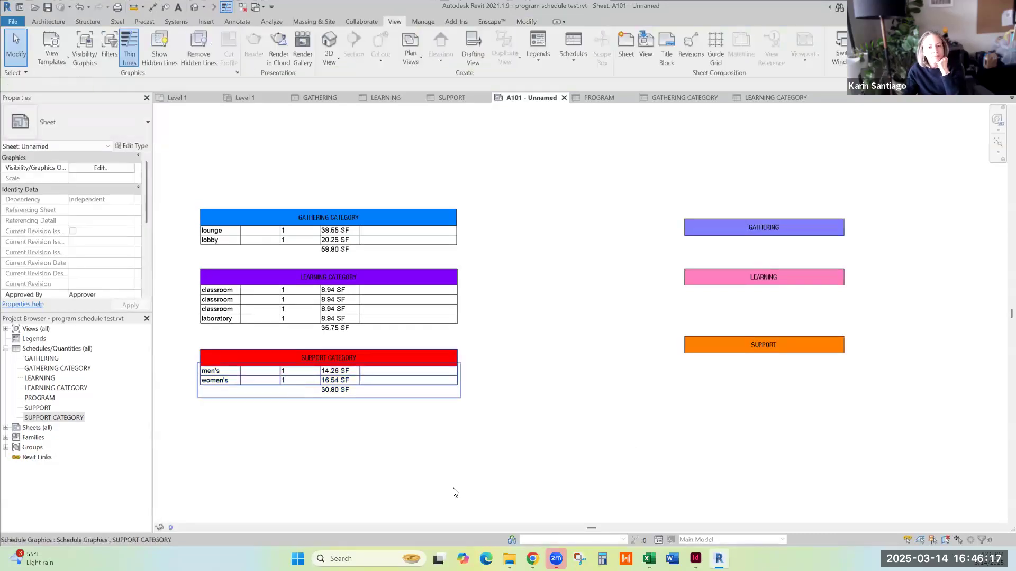
- Delete the separate GATHERING, LEARNING and SUPPORT title schedules from the sheet
{"action": "left_click_drag", "start_coordinate": [871, 416], "coordinate": [755, 167]}
{"action": "left_click", "coordinate": [756, 168]}
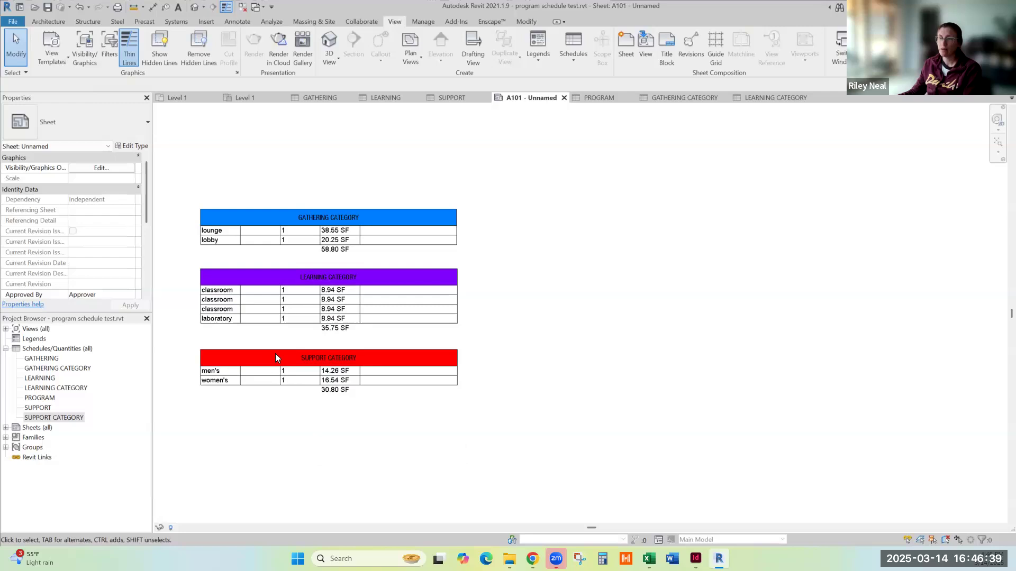
- Duplicate the SUPPORT CATEGORY schedule
{"action": "right_click", "coordinate": [283, 382]}
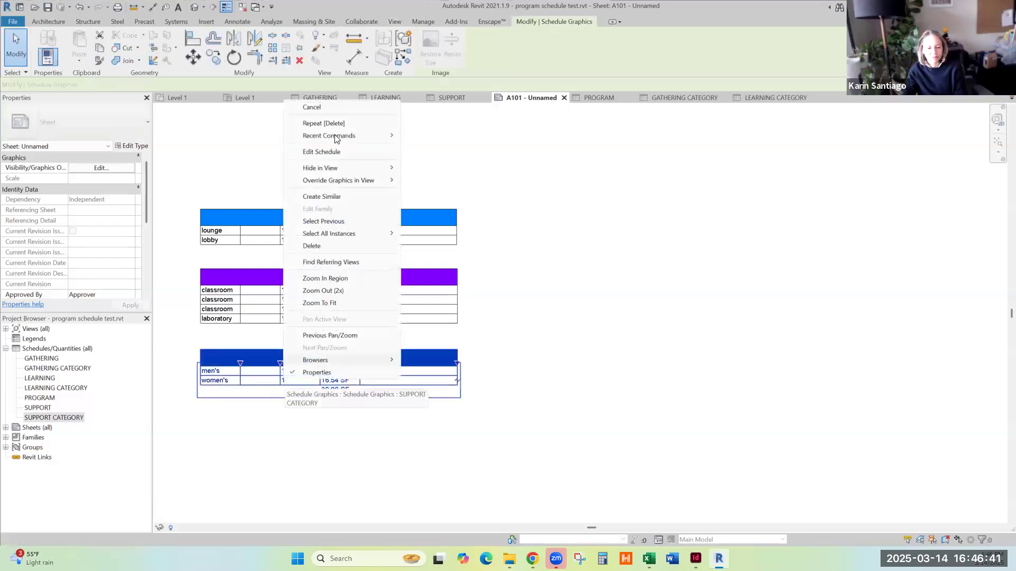
{"action": "left_click", "coordinate": [642, 336]}
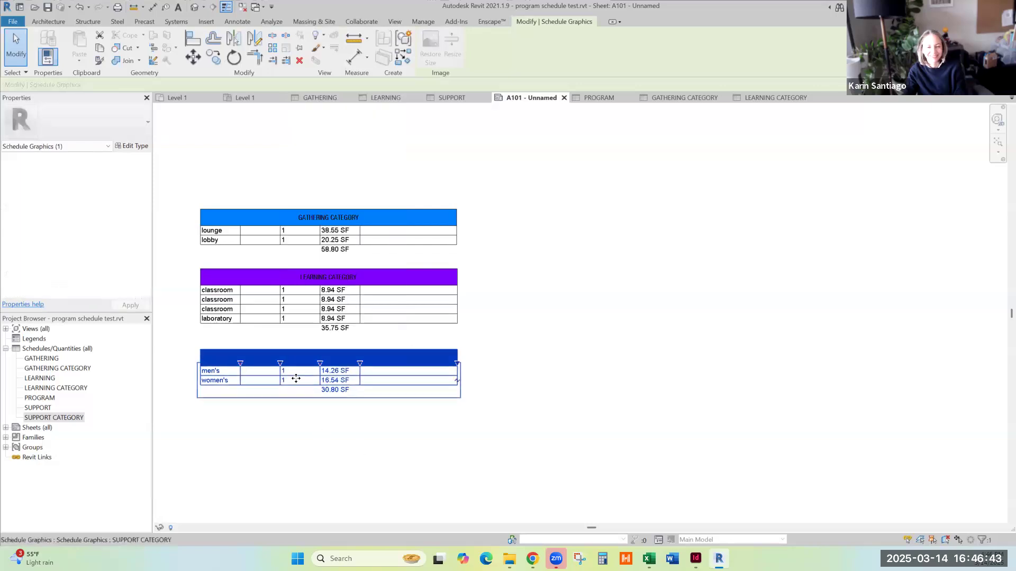
{"action": "left_click", "coordinate": [69, 416]}
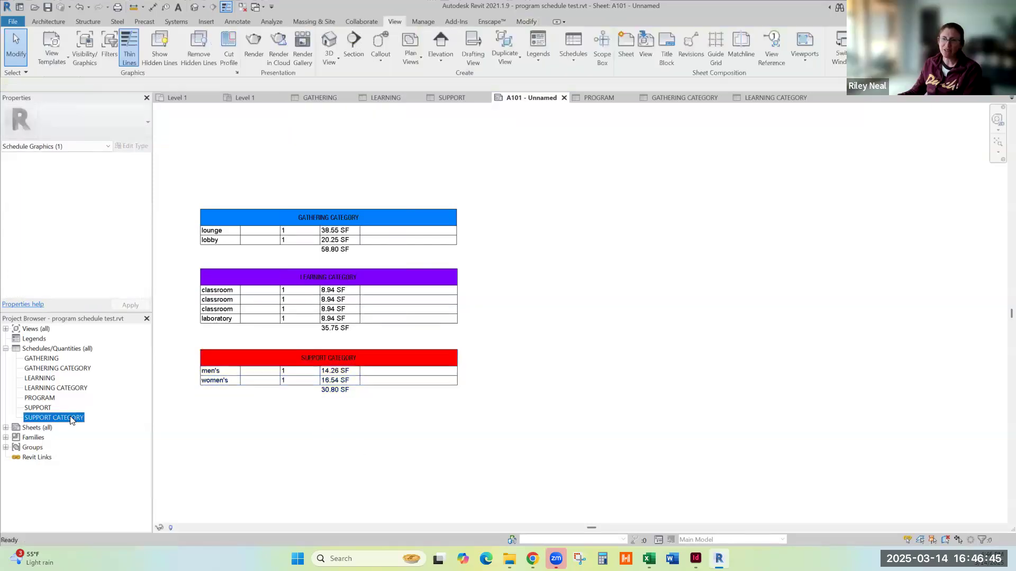
{"action": "right_click", "coordinate": [70, 415]}
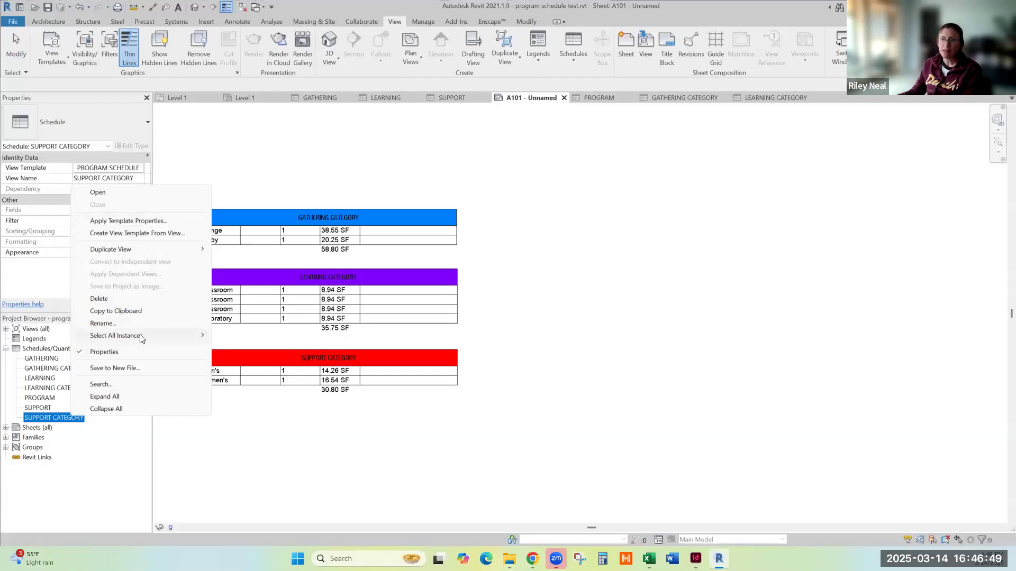
{"action": "mouse_move", "coordinate": [132, 249]}
{"action": "left_click", "coordinate": [242, 249]}
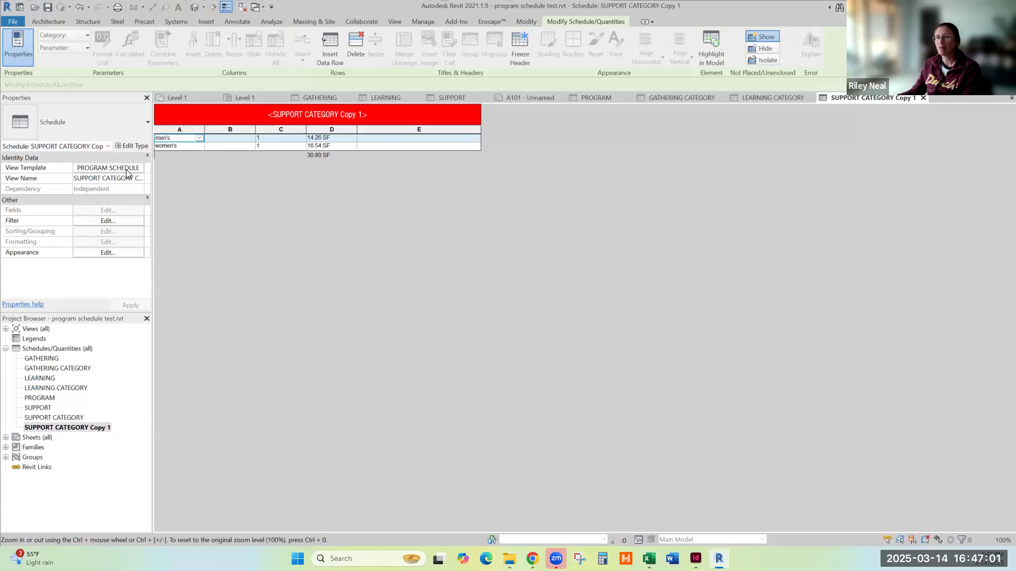
- Turn off the title of the SUPPORT CATEGORY copy and set its Program Category filter to (none)
{"action": "left_click", "coordinate": [104, 253]}
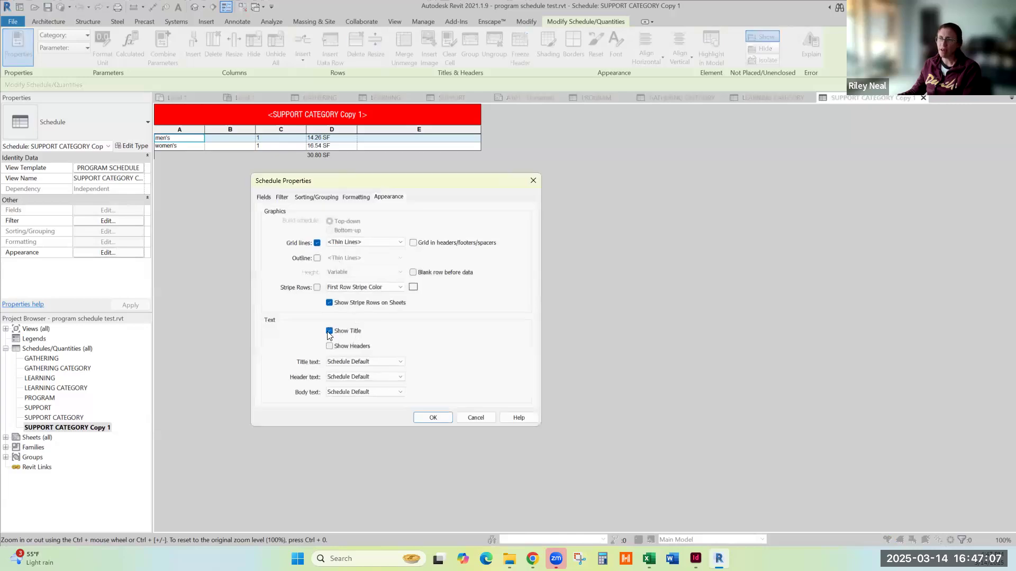
{"action": "left_click", "coordinate": [329, 331]}
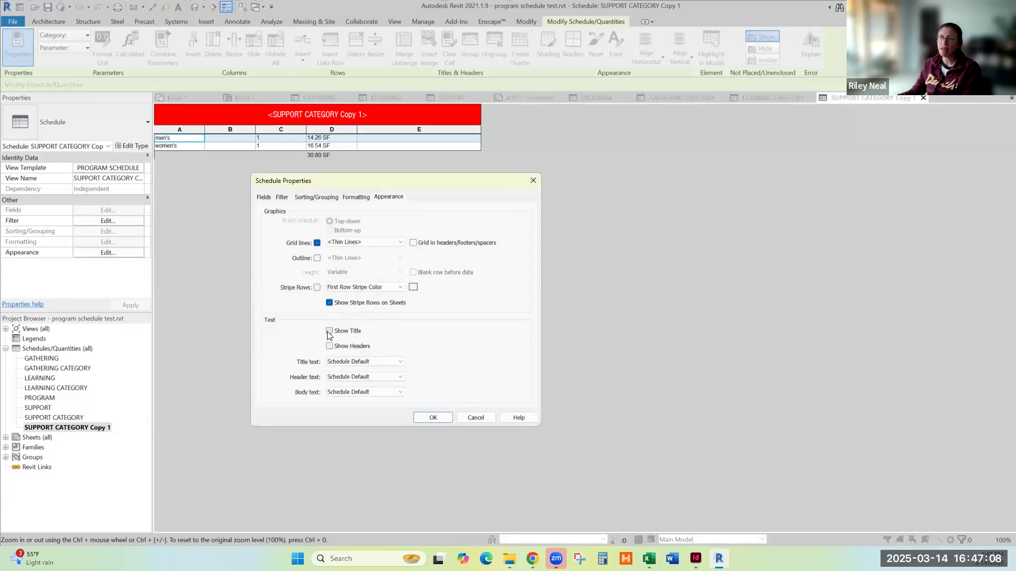
{"action": "left_click", "coordinate": [433, 418]}
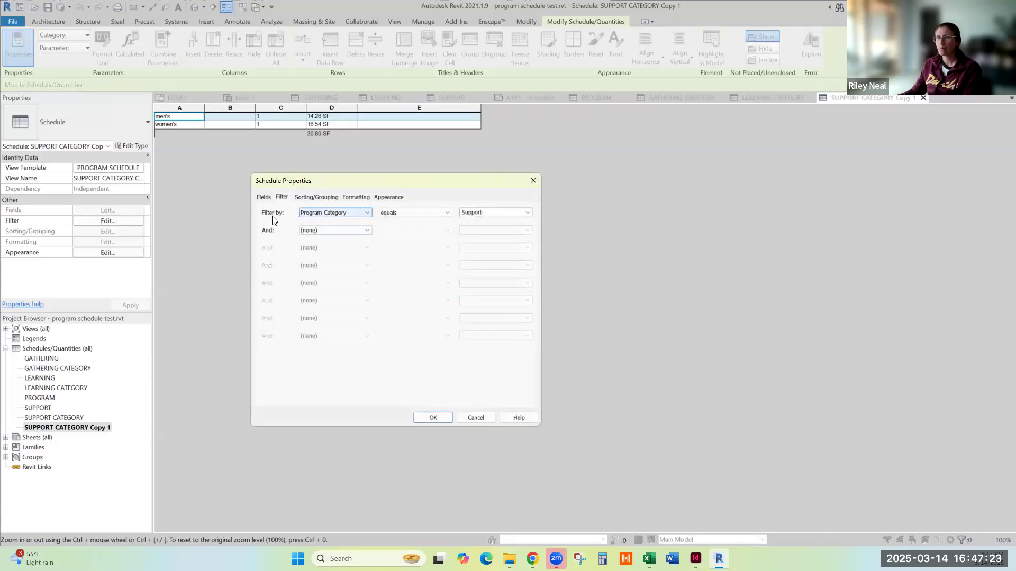
{"action": "left_click", "coordinate": [331, 212]}
{"action": "left_click", "coordinate": [327, 222]}
{"action": "left_click", "coordinate": [427, 418]}
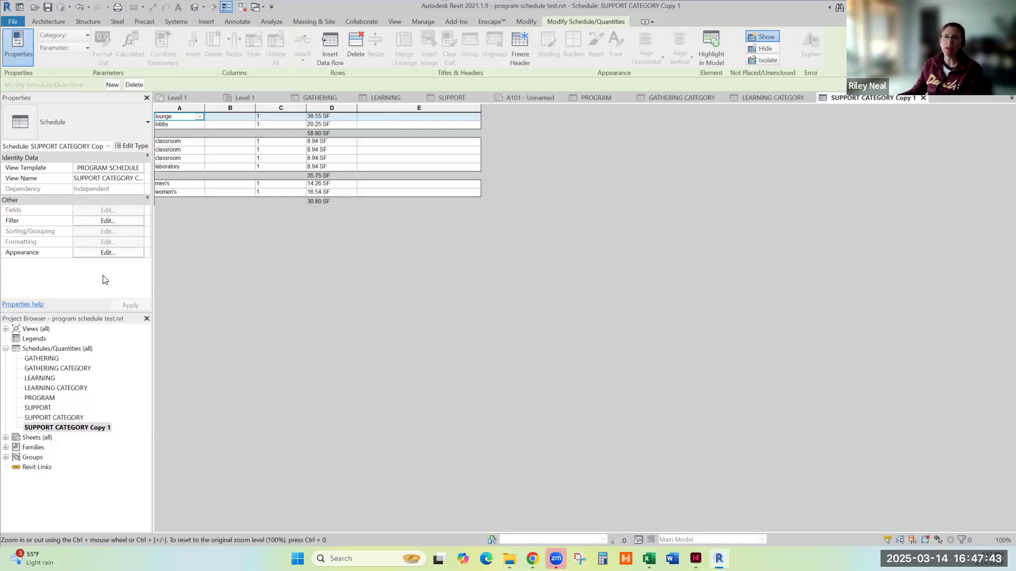
- Detach the duplicated schedule from the PROGRAM SCHEDULE view template by assigning <None>
{"action": "left_click", "coordinate": [124, 168]}
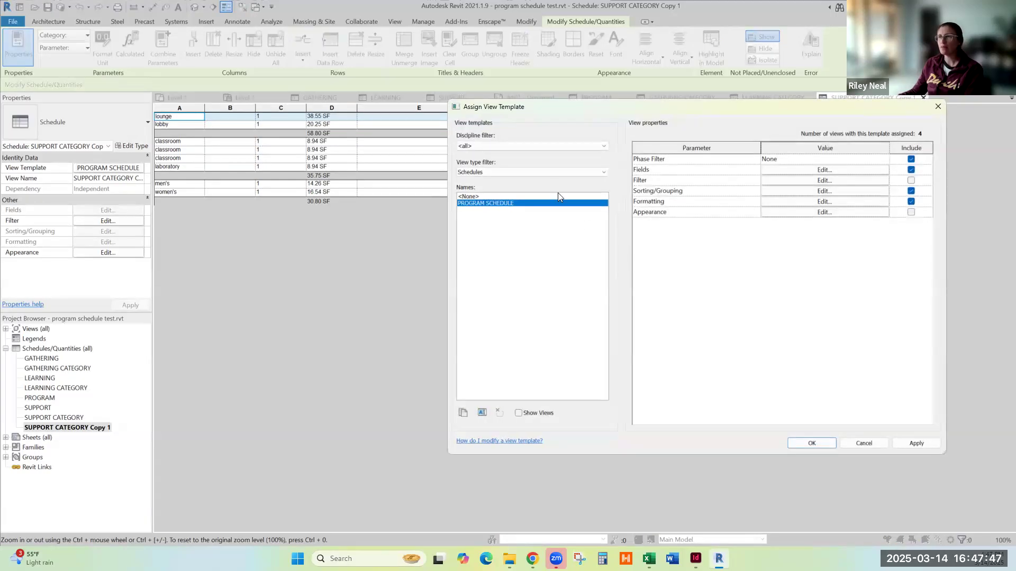
{"action": "left_click", "coordinate": [476, 197]}
{"action": "left_click", "coordinate": [811, 444]}
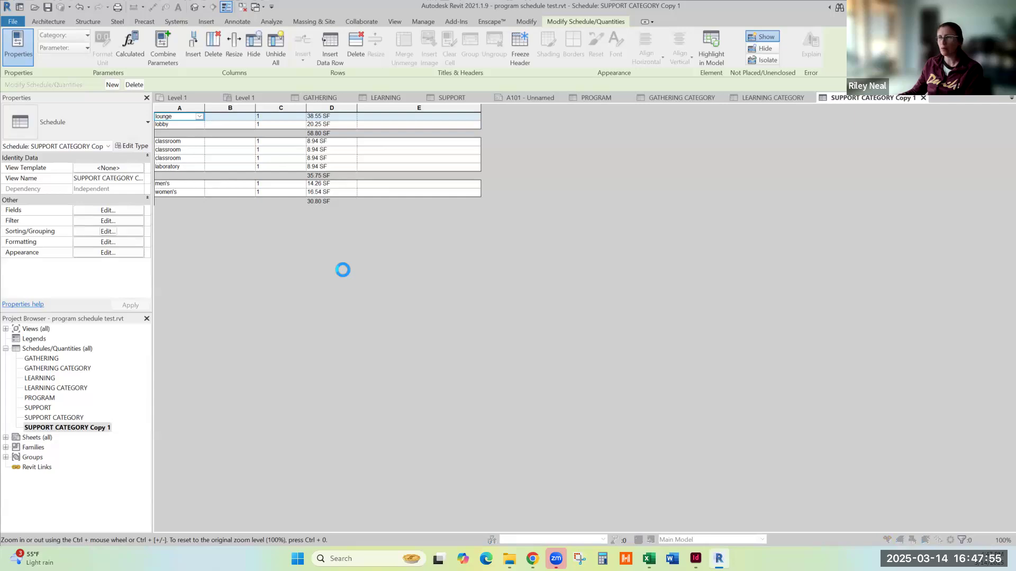
- Set the duplicated schedule's sorting to (none), stop itemizing every instance, and check that Area calculates totals
{"action": "left_click", "coordinate": [355, 213]}
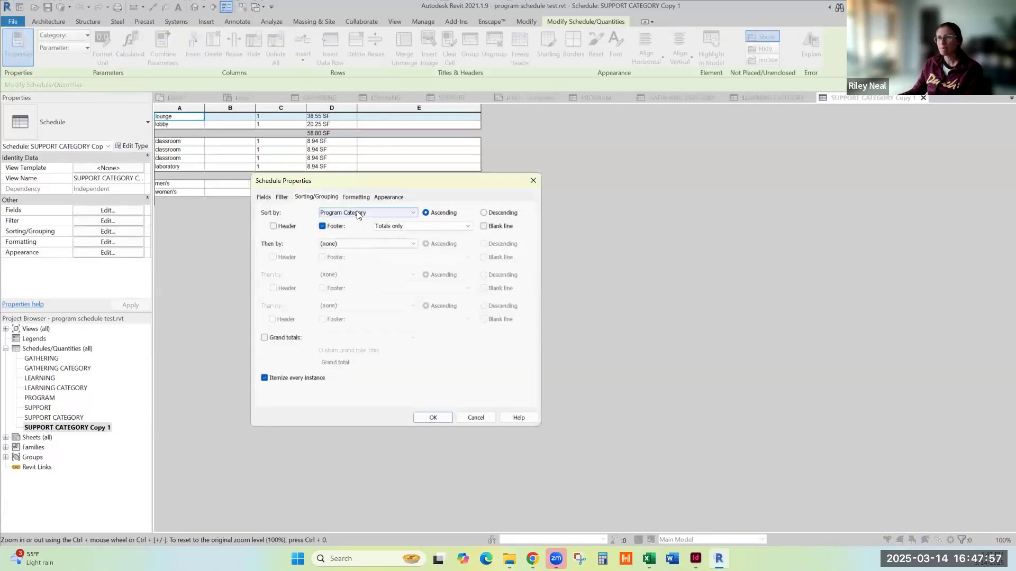
{"action": "left_click", "coordinate": [352, 222]}
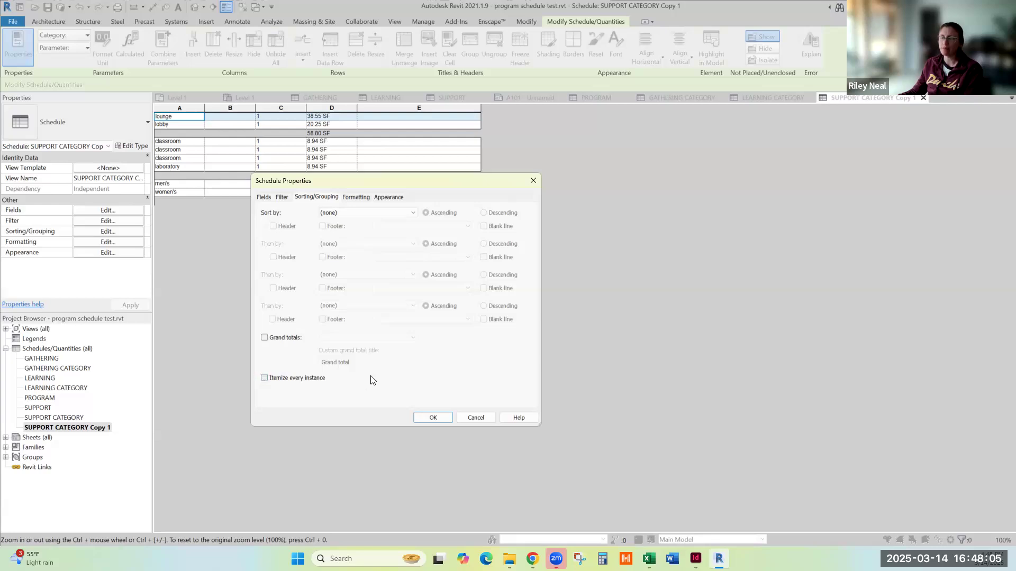
{"action": "left_click", "coordinate": [359, 198]}
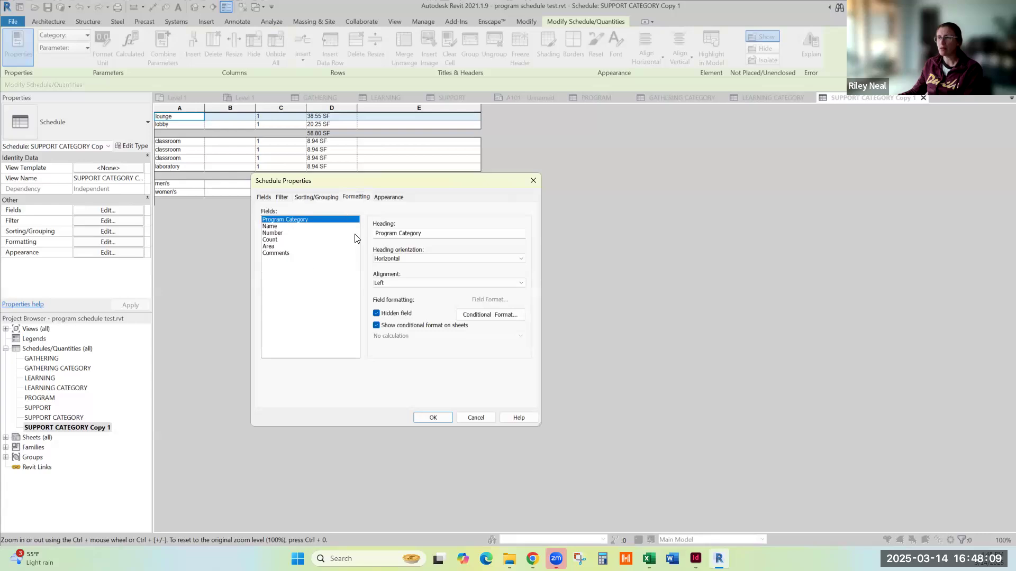
{"action": "left_click", "coordinate": [275, 246]}
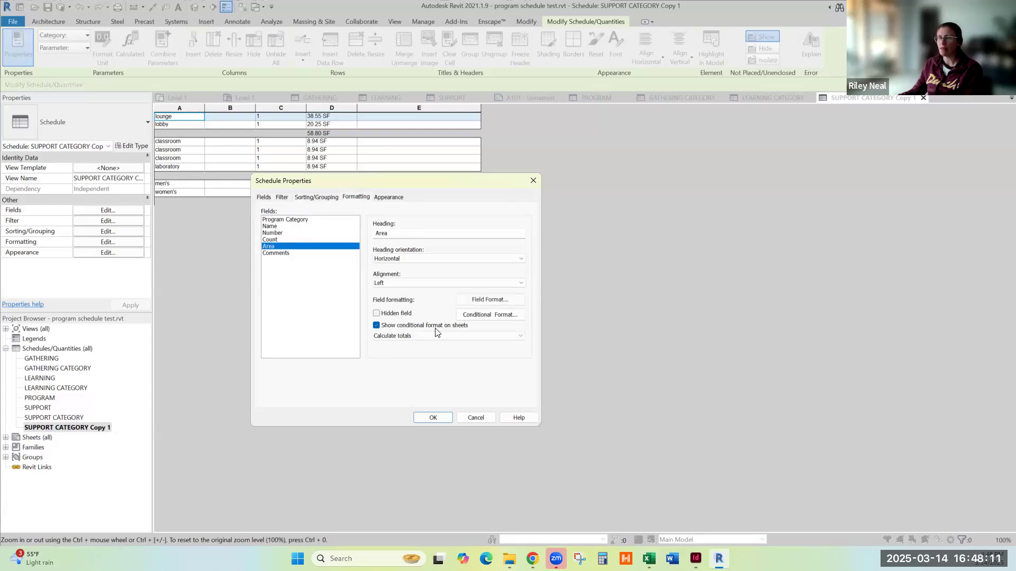
{"action": "left_click", "coordinate": [433, 418]}
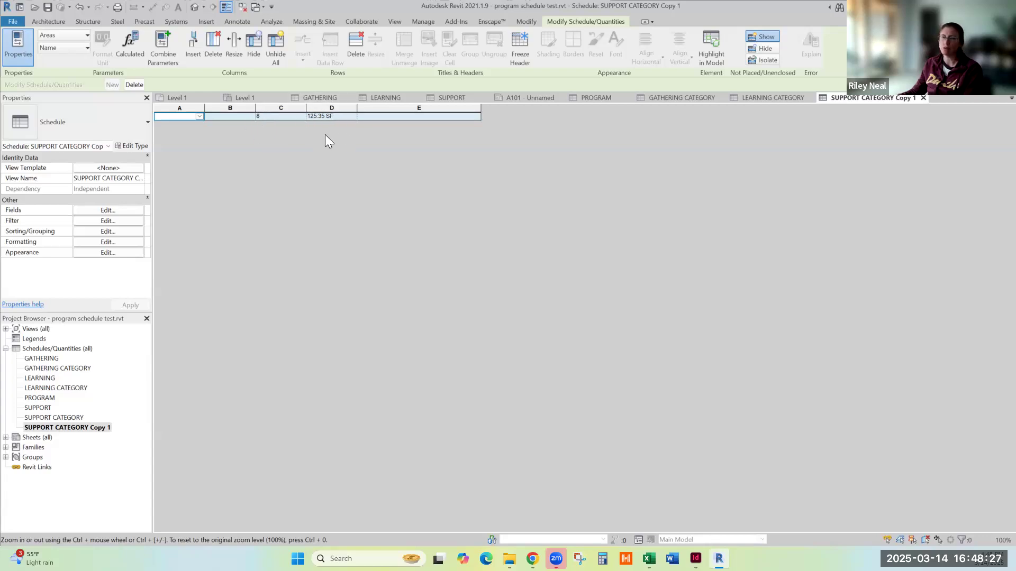
- Rename the duplicated schedule as TOTALS
{"action": "right_click", "coordinate": [87, 428]}
{"action": "left_click", "coordinate": [121, 334]}
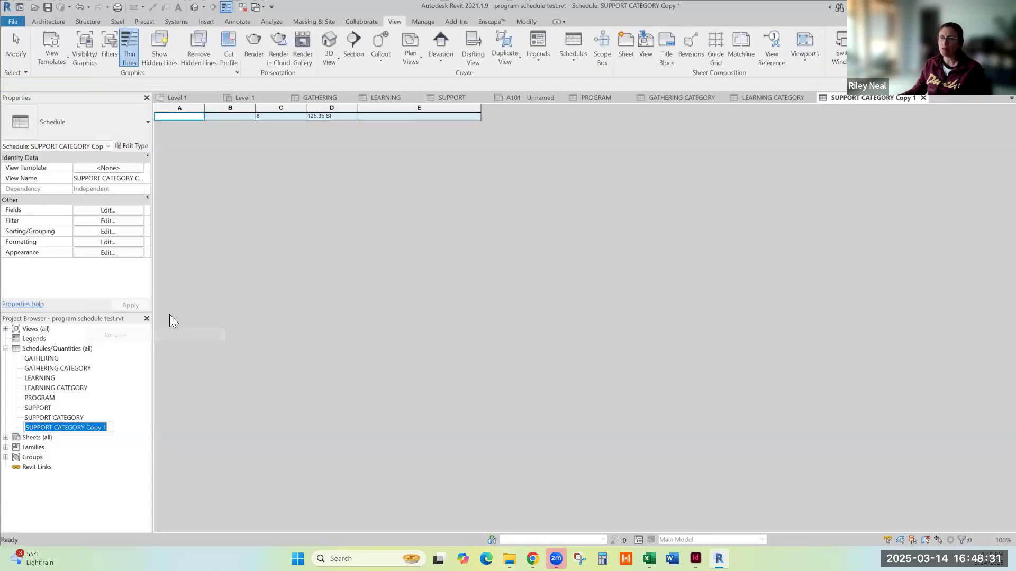
{"action": "type", "text": "TOTALS"}
{"action": "key", "text": "Return"}
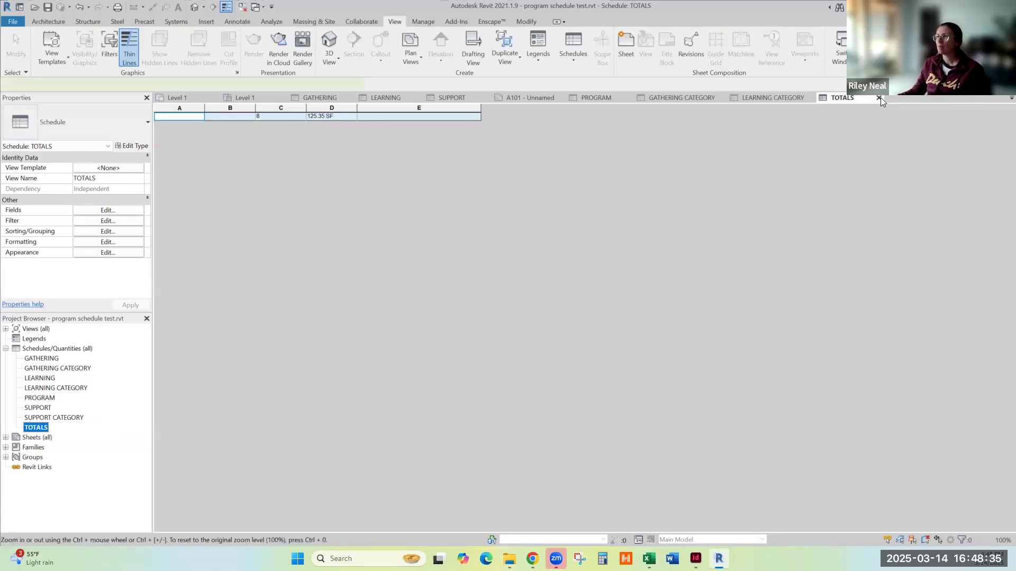
{"action": "left_click", "coordinate": [721, 183]}
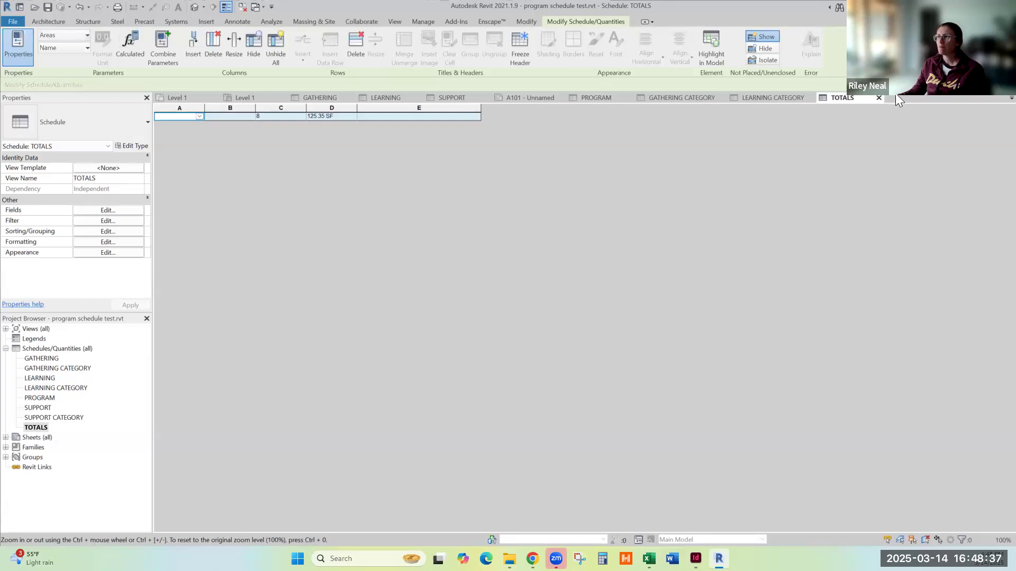
- Return to sheet A101 and place the TOTALS schedule below SUPPORT CATEGORY, aligned with the schedules' left edges
{"action": "left_click", "coordinate": [879, 97]}
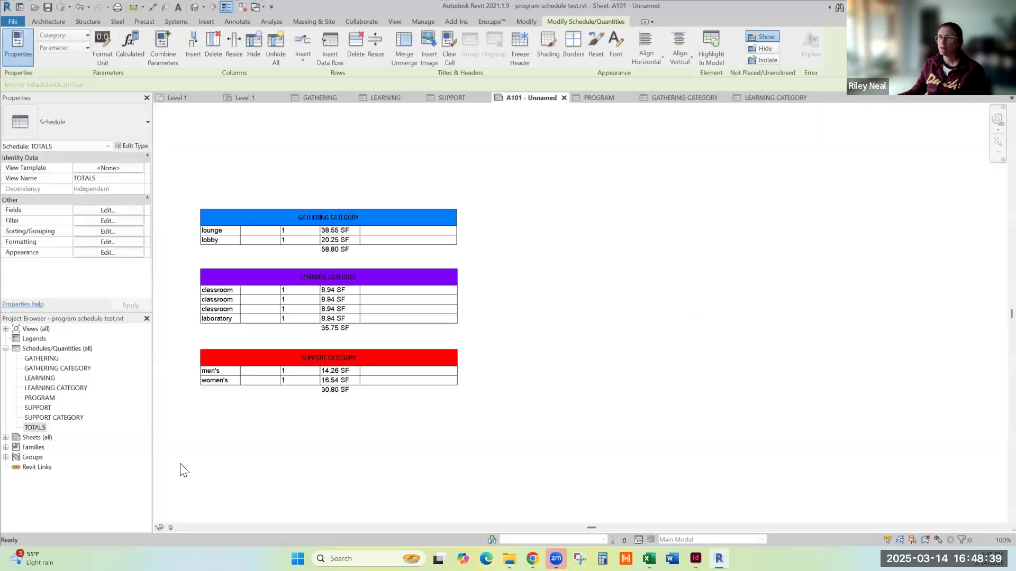
{"action": "left_click_drag", "start_coordinate": [44, 427], "coordinate": [324, 411]}
{"action": "left_click", "coordinate": [326, 437]}
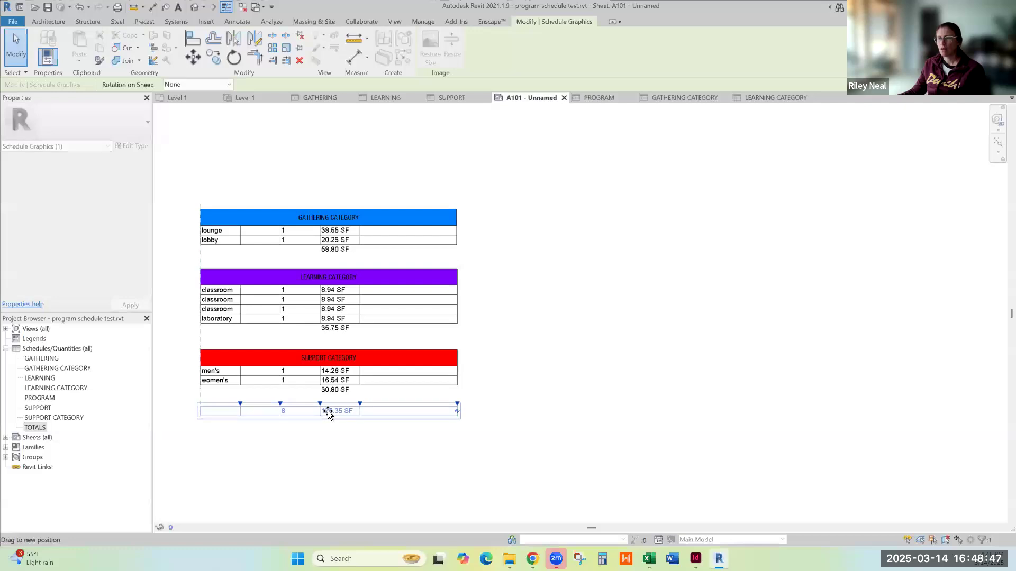
{"action": "left_click", "coordinate": [562, 493]}
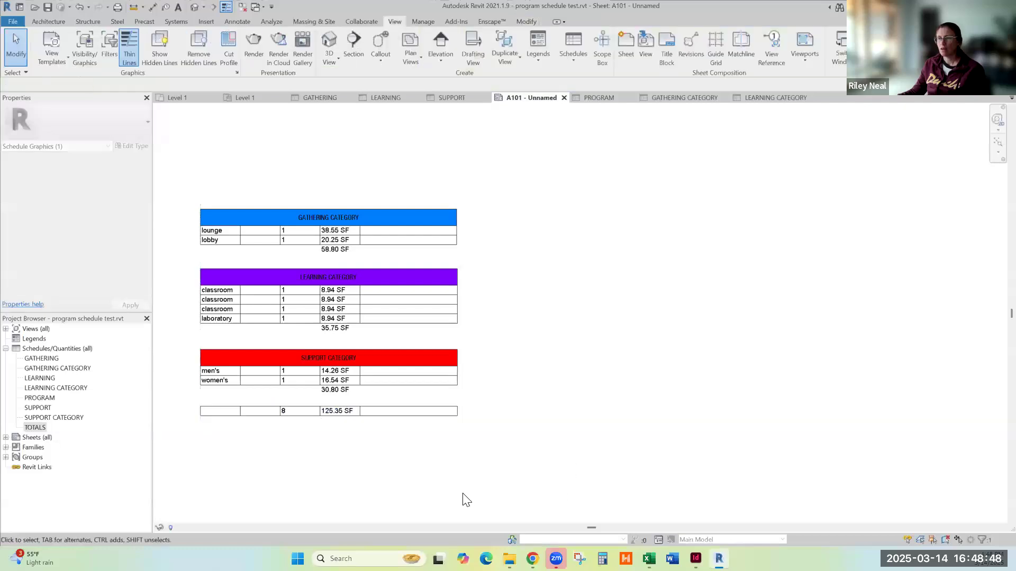
- Turn off the TOTALS schedule's grid lines and set its first row stripe color to gray RGB 192-192-192
{"action": "left_click", "coordinate": [306, 417]}
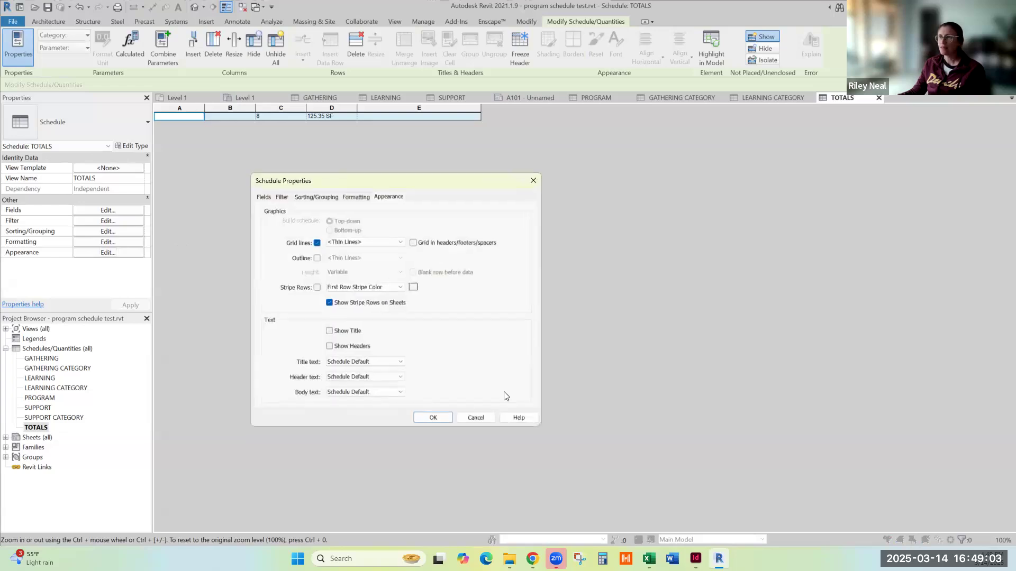
{"action": "left_click", "coordinate": [317, 244]}
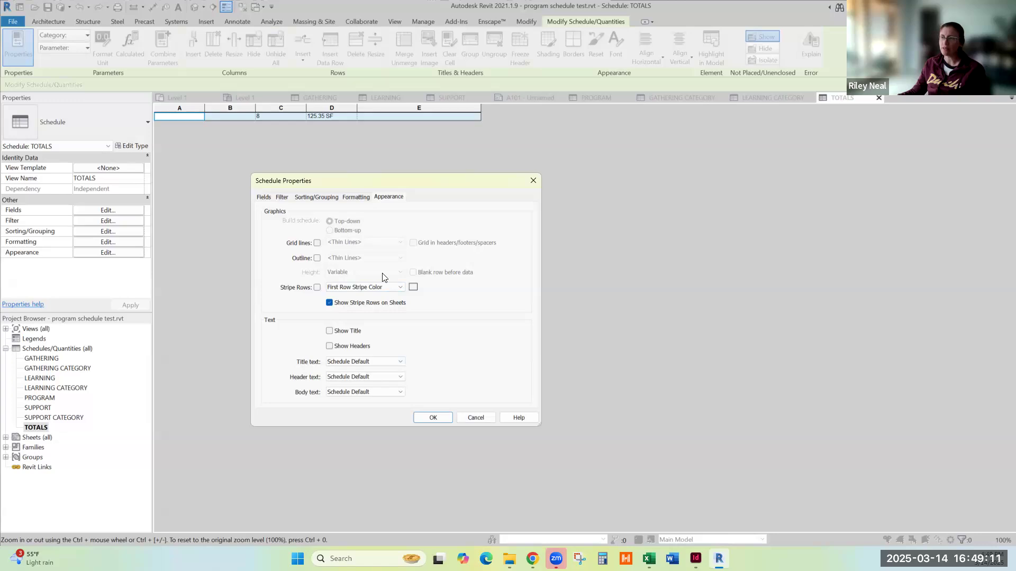
{"action": "left_click", "coordinate": [374, 288]}
{"action": "left_click", "coordinate": [376, 294]}
{"action": "left_click", "coordinate": [414, 287]}
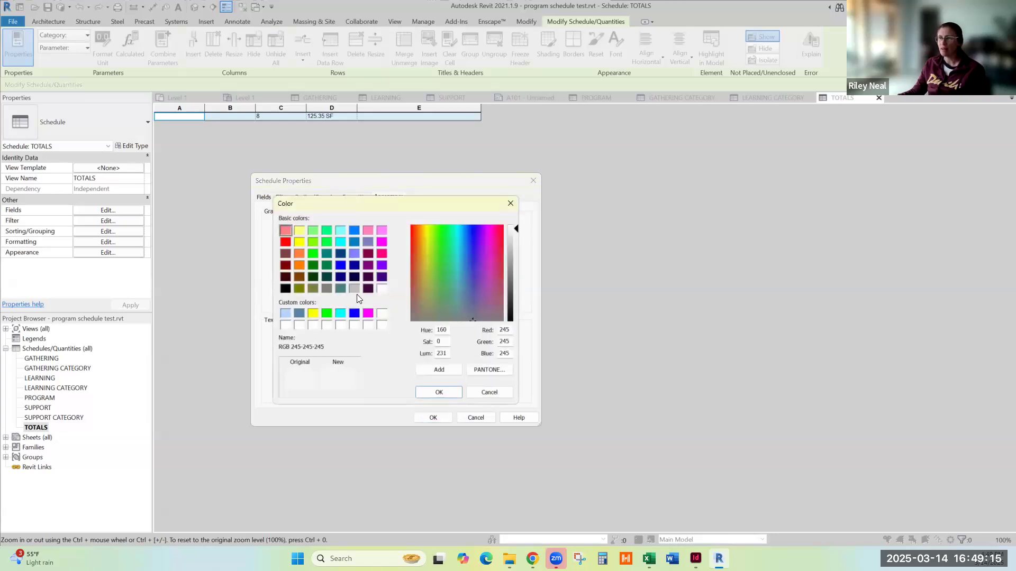
{"action": "left_click", "coordinate": [355, 289]}
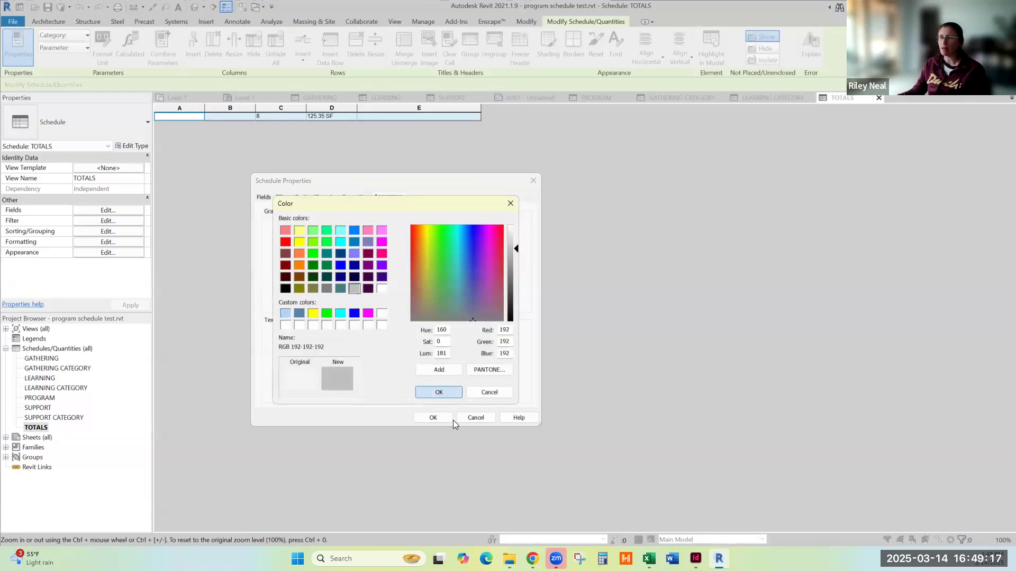
{"action": "left_click", "coordinate": [427, 394]}
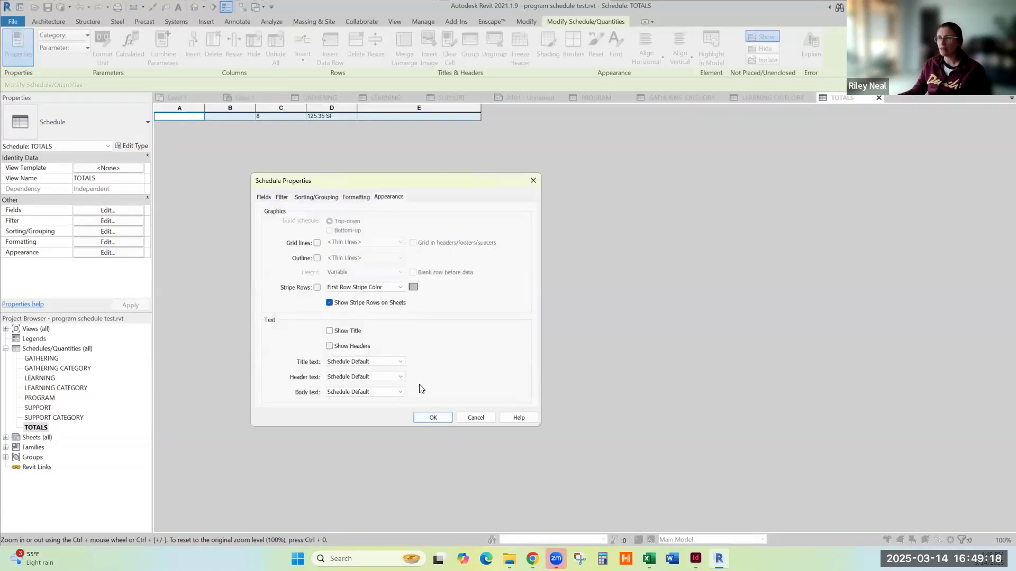
{"action": "left_click", "coordinate": [433, 416]}
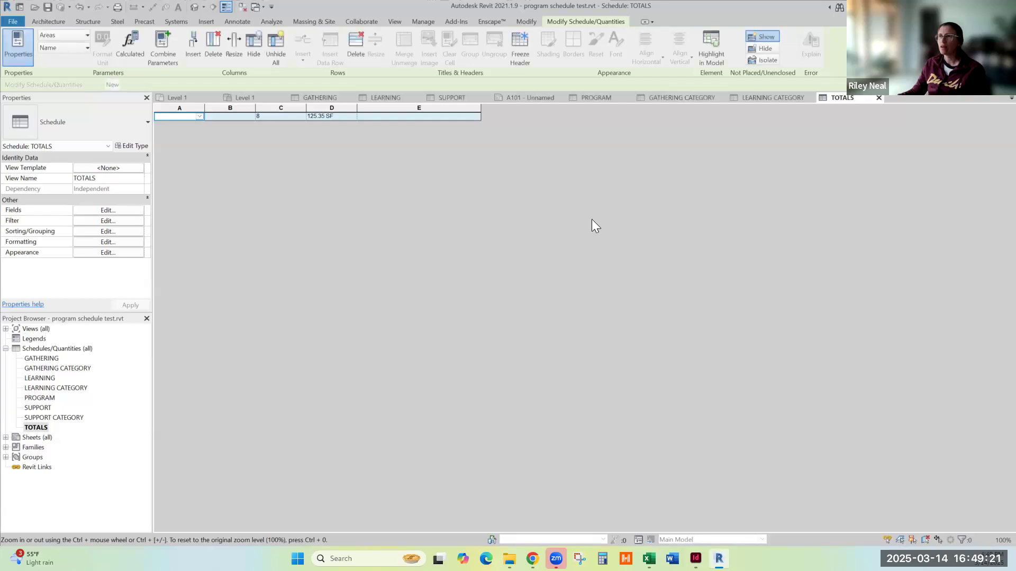
{"action": "left_click", "coordinate": [878, 98]}
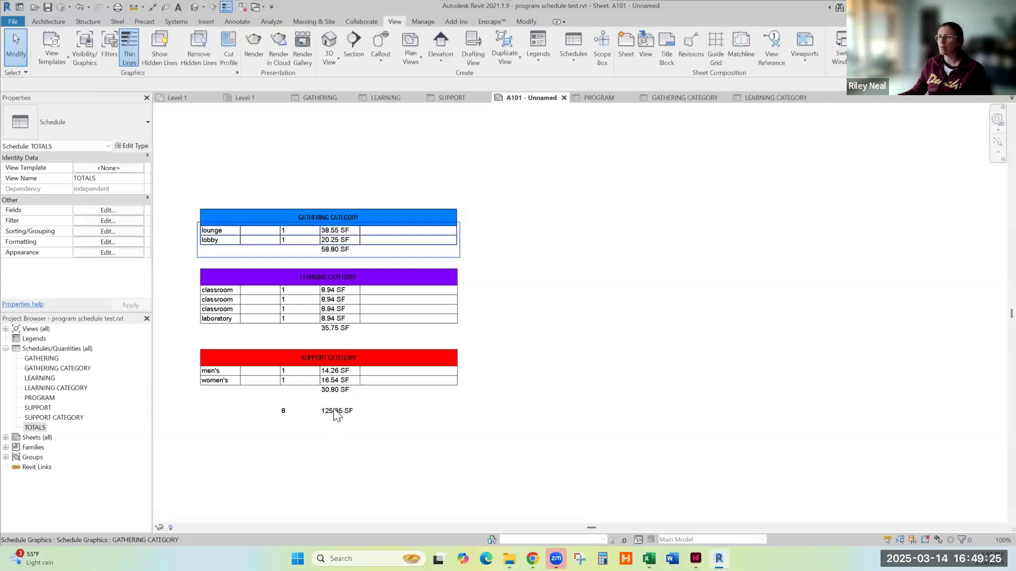
- Enable stripe rows in the TOTALS schedule's appearance and return to sheet A101
{"action": "left_click", "coordinate": [334, 415]}
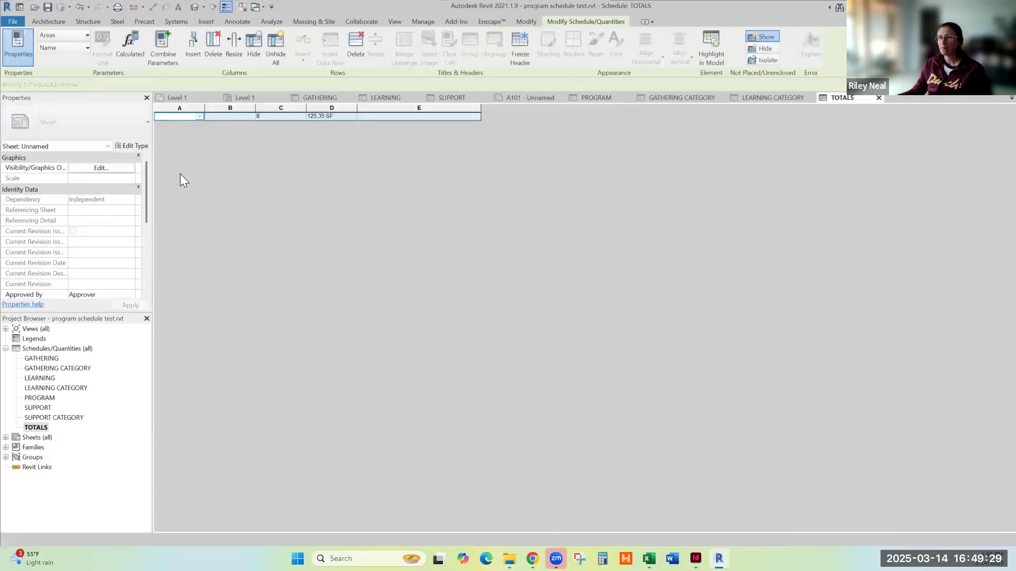
{"action": "left_click", "coordinate": [109, 253]}
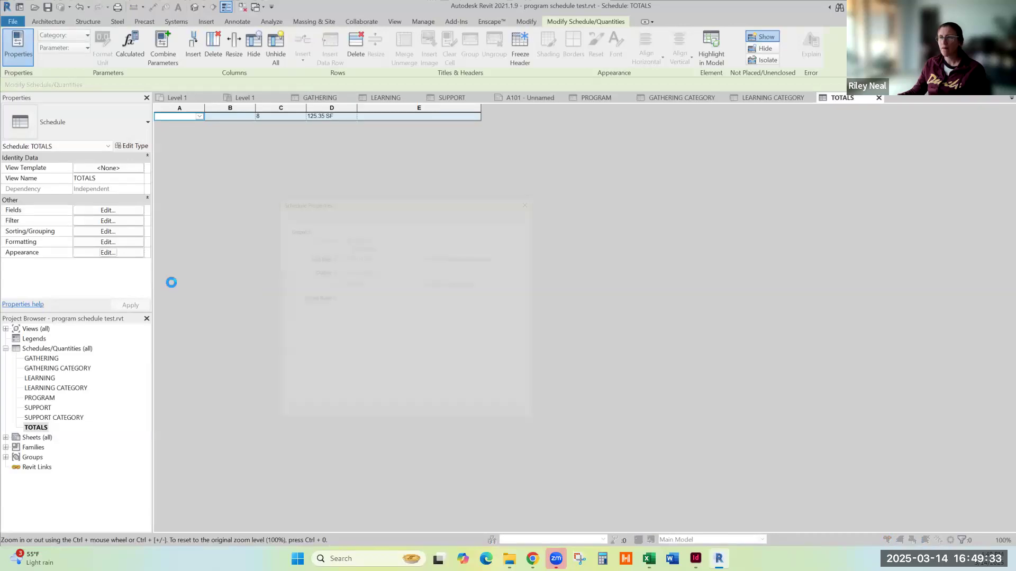
{"action": "left_click", "coordinate": [317, 288]}
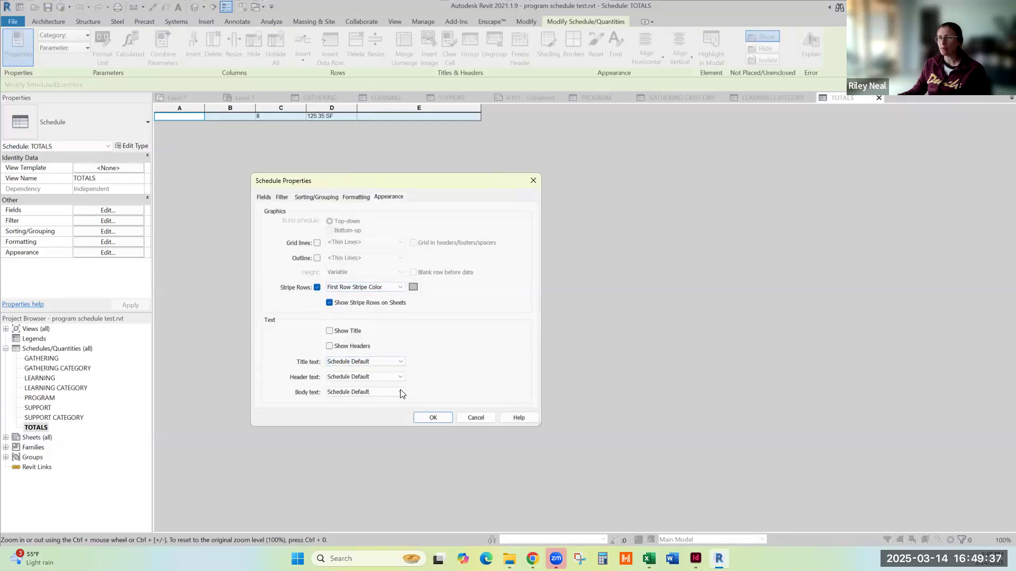
{"action": "left_click", "coordinate": [433, 418]}
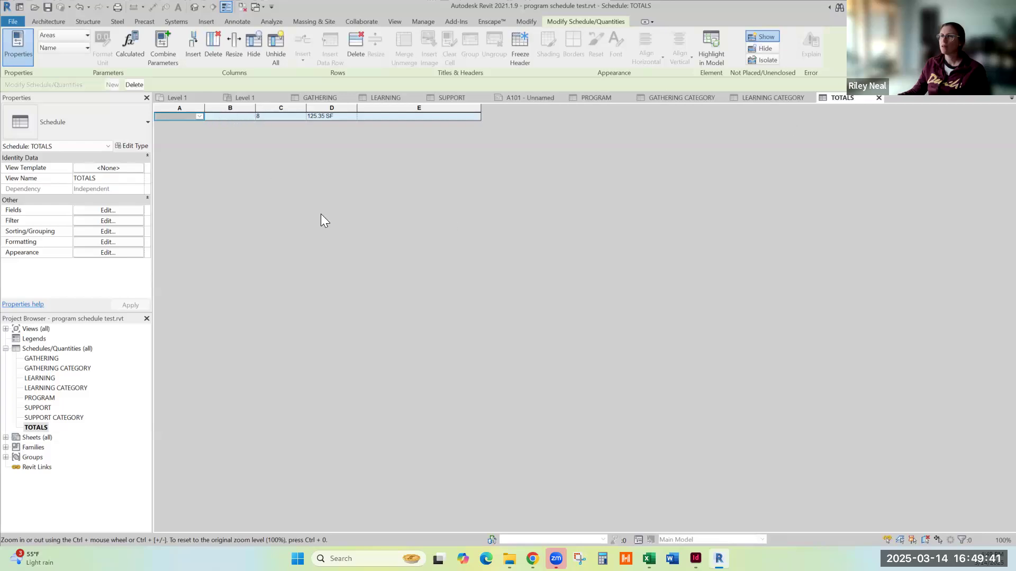
{"action": "left_click", "coordinate": [241, 115]}
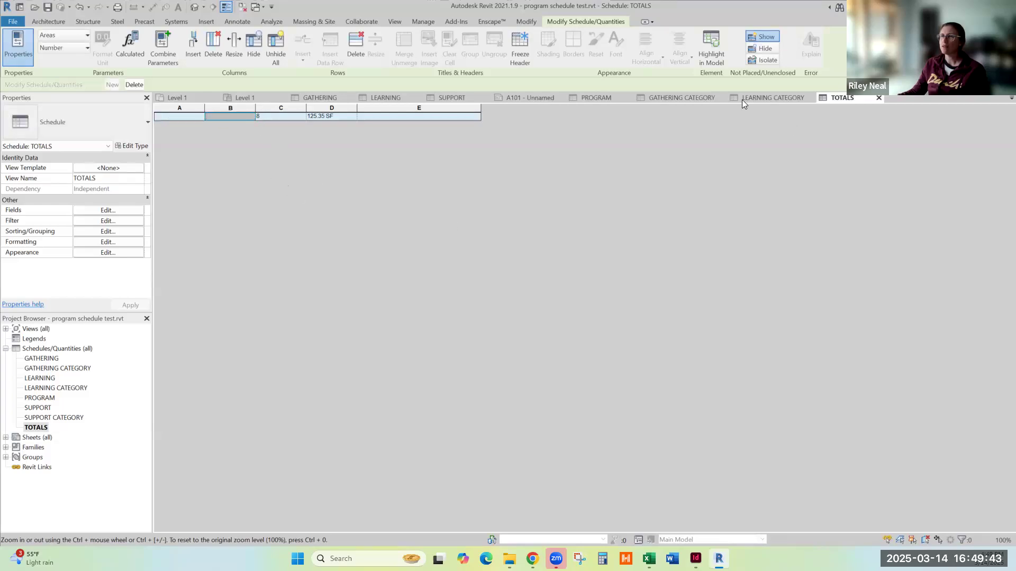
{"action": "left_click", "coordinate": [878, 98]}
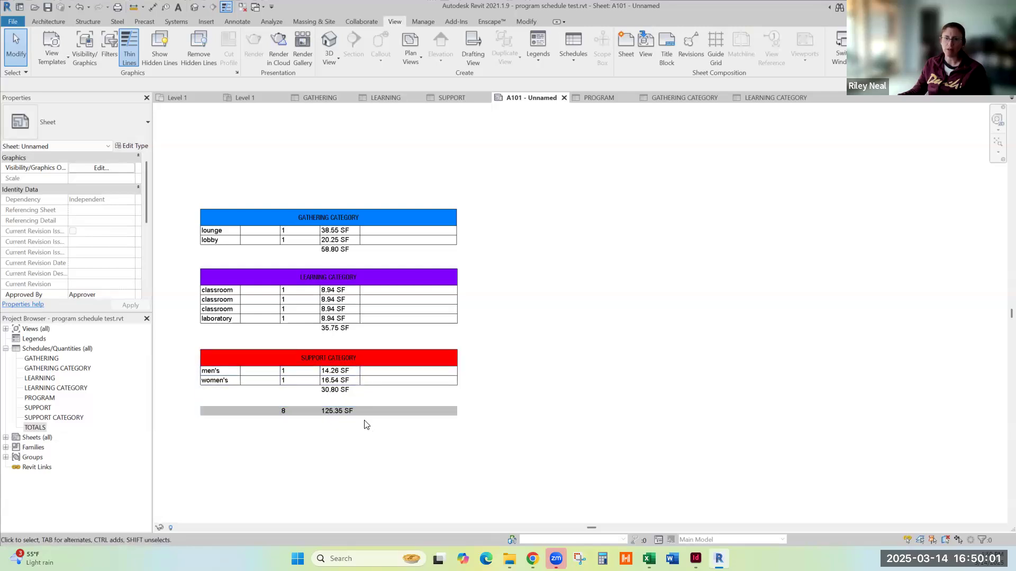
- Hide every column of the TOTALS schedule except the area total, and return to the sheet
{"action": "left_click", "coordinate": [375, 410]}
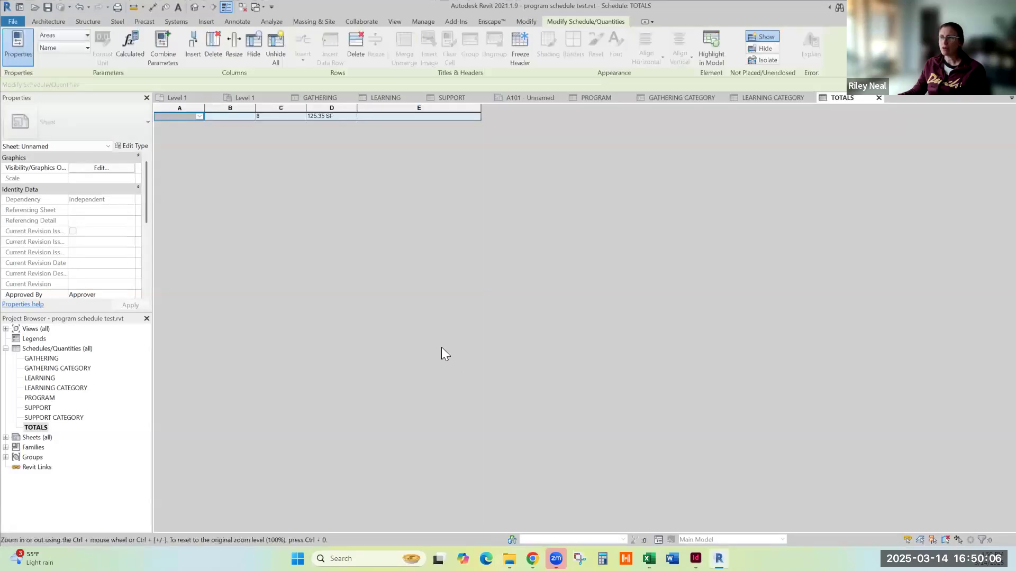
{"action": "left_click_drag", "start_coordinate": [191, 108], "coordinate": [289, 110]}
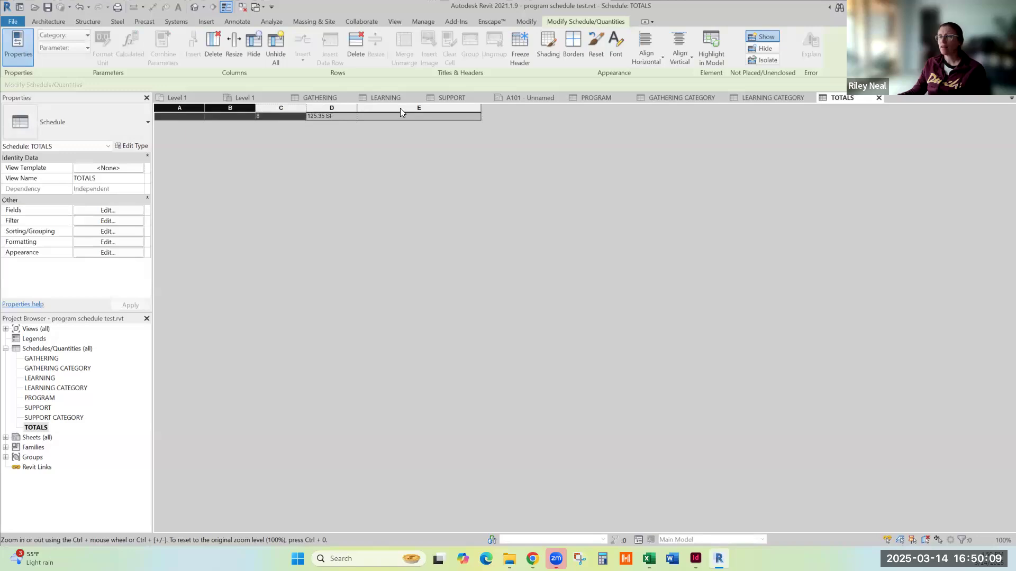
{"action": "right_click", "coordinate": [267, 107]}
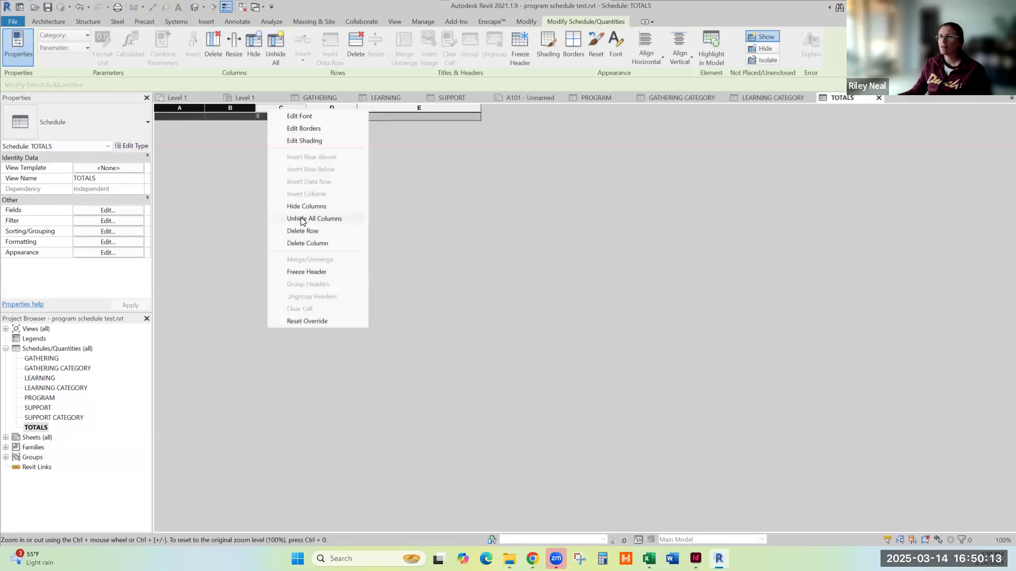
{"action": "left_click", "coordinate": [312, 207]}
{"action": "left_click", "coordinate": [290, 108]}
{"action": "right_click", "coordinate": [290, 107]}
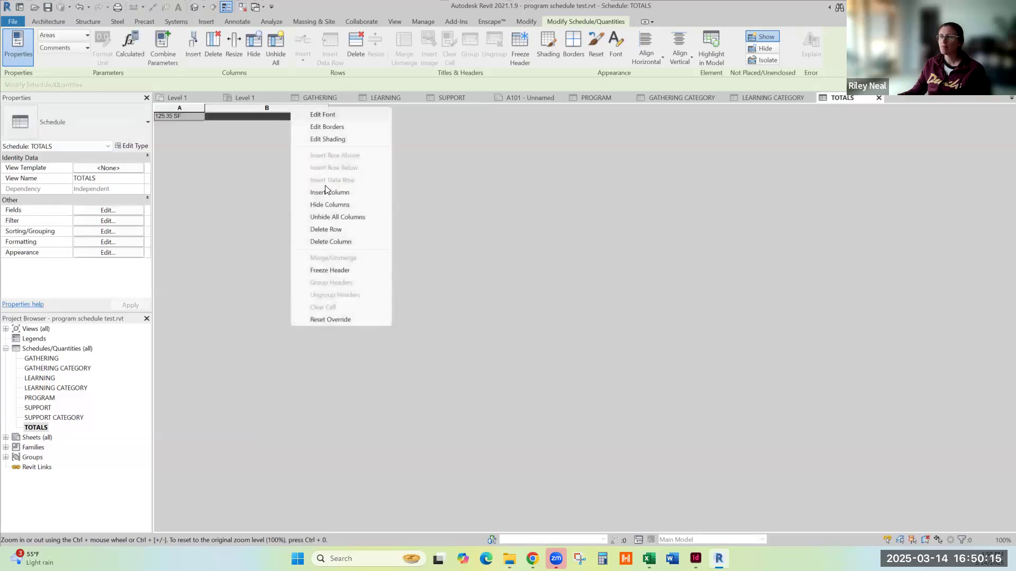
{"action": "left_click", "coordinate": [329, 206]}
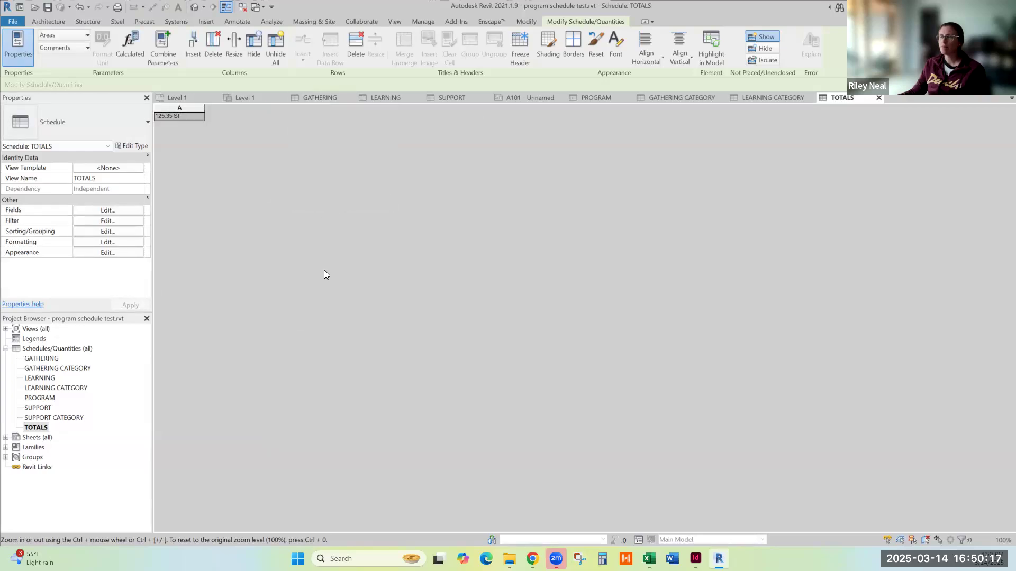
{"action": "left_click", "coordinate": [879, 98]}
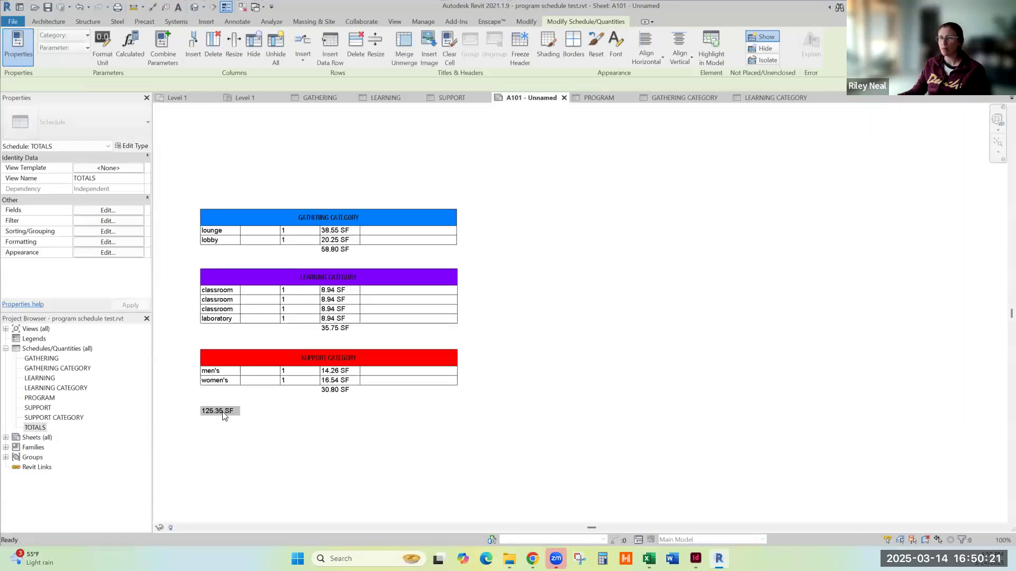
- Move the TOTALS schedule on the sheet directly beneath the SUPPORT CATEGORY area subtotal, aligned with the area column
{"action": "left_click", "coordinate": [221, 414]}
{"action": "left_click_drag", "start_coordinate": [338, 411], "coordinate": [336, 402]}
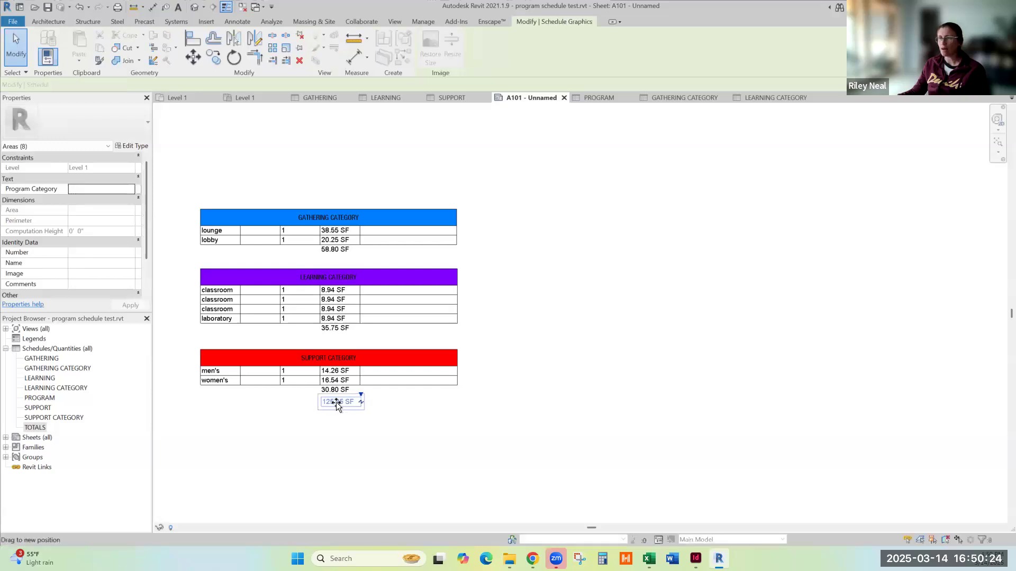
{"action": "left_click", "coordinate": [503, 456]}
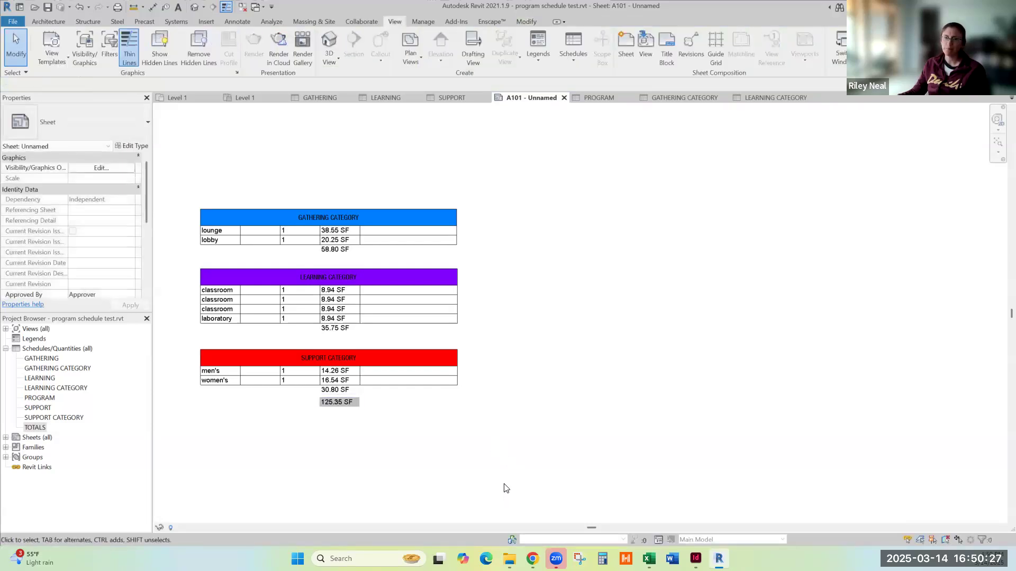